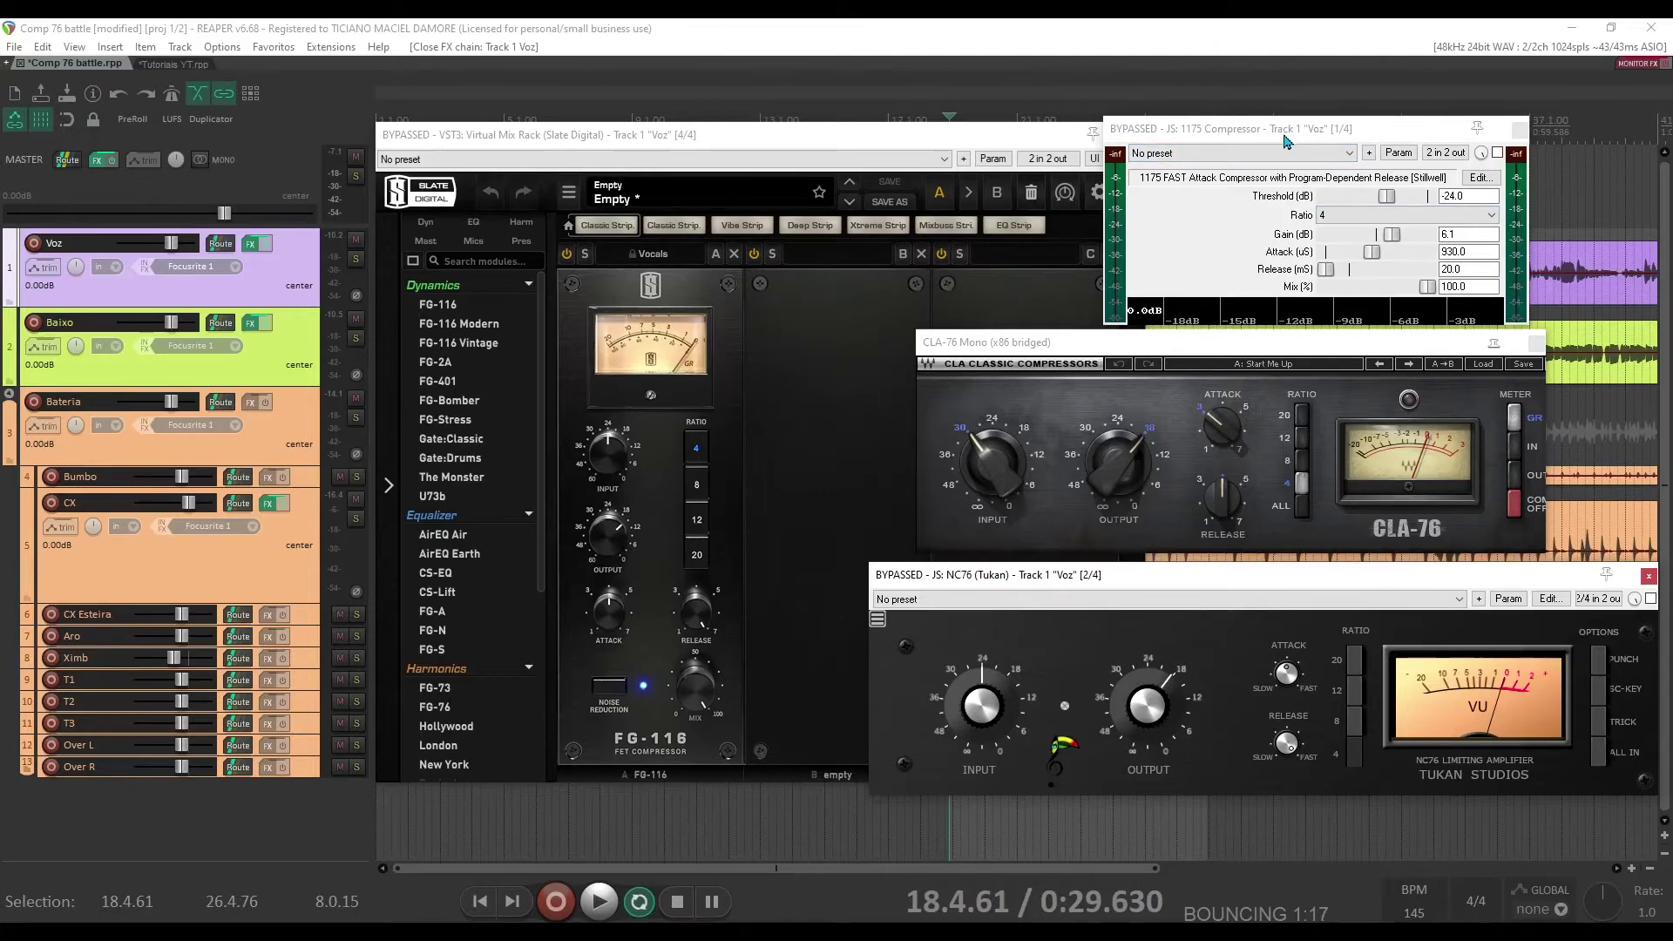
Bring the 1175 Compressor, Virtual Mix Rack and NC76 windows of the Voz track forward and examine their controls alongside the CLA-76
click(1184, 137)
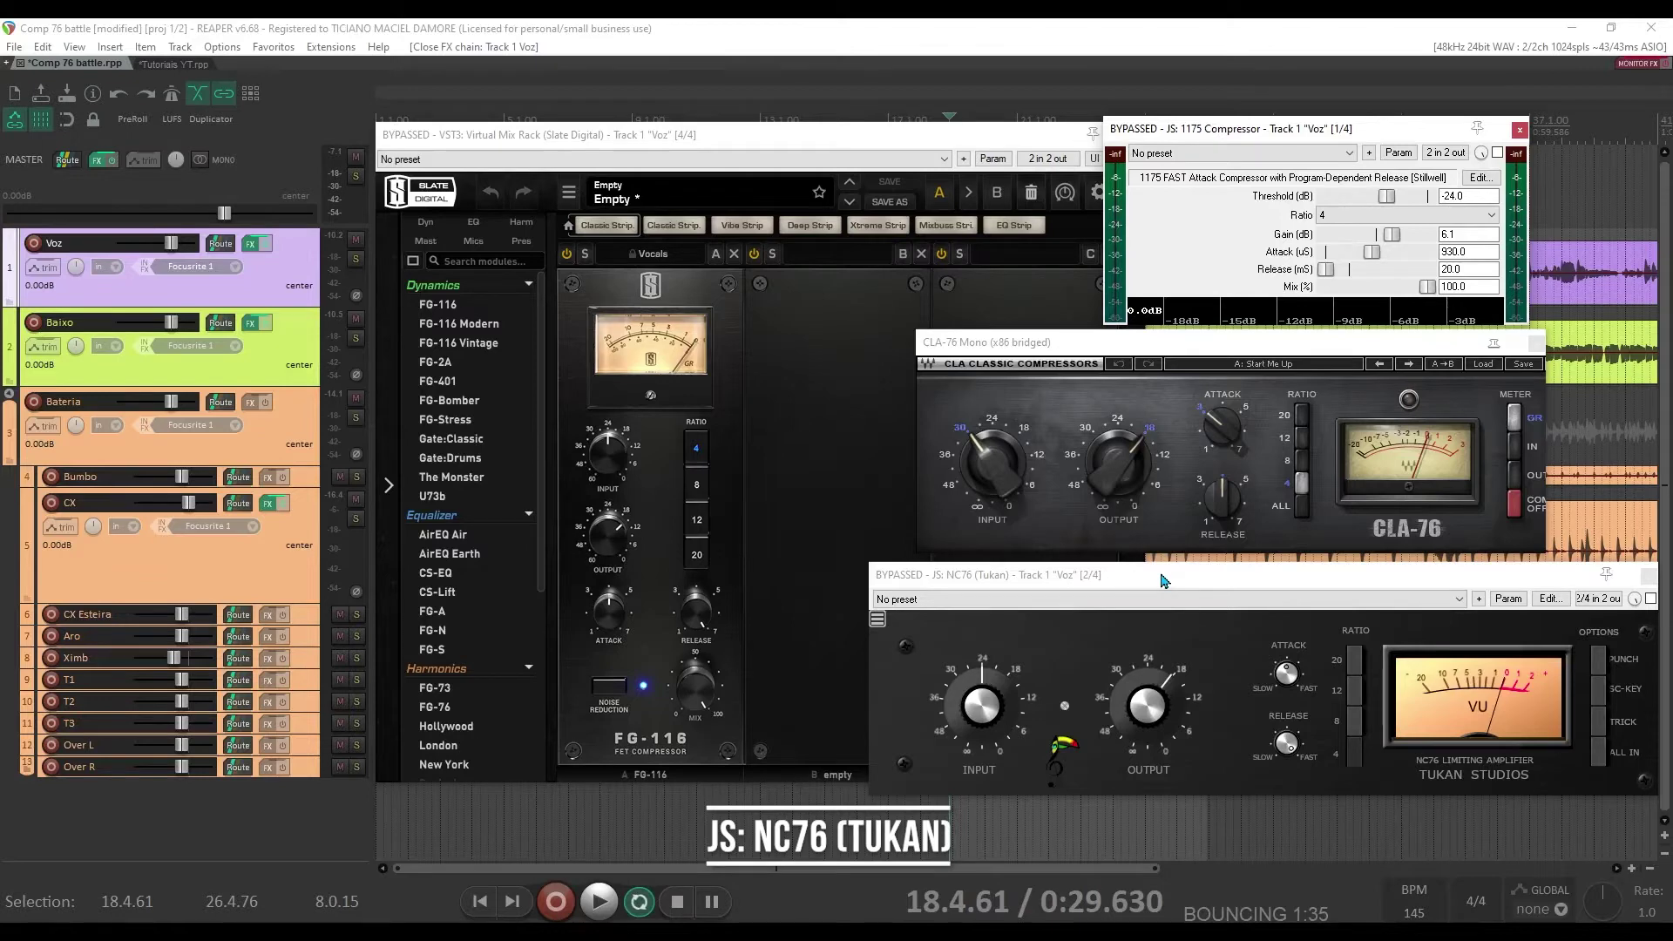
click(676, 141)
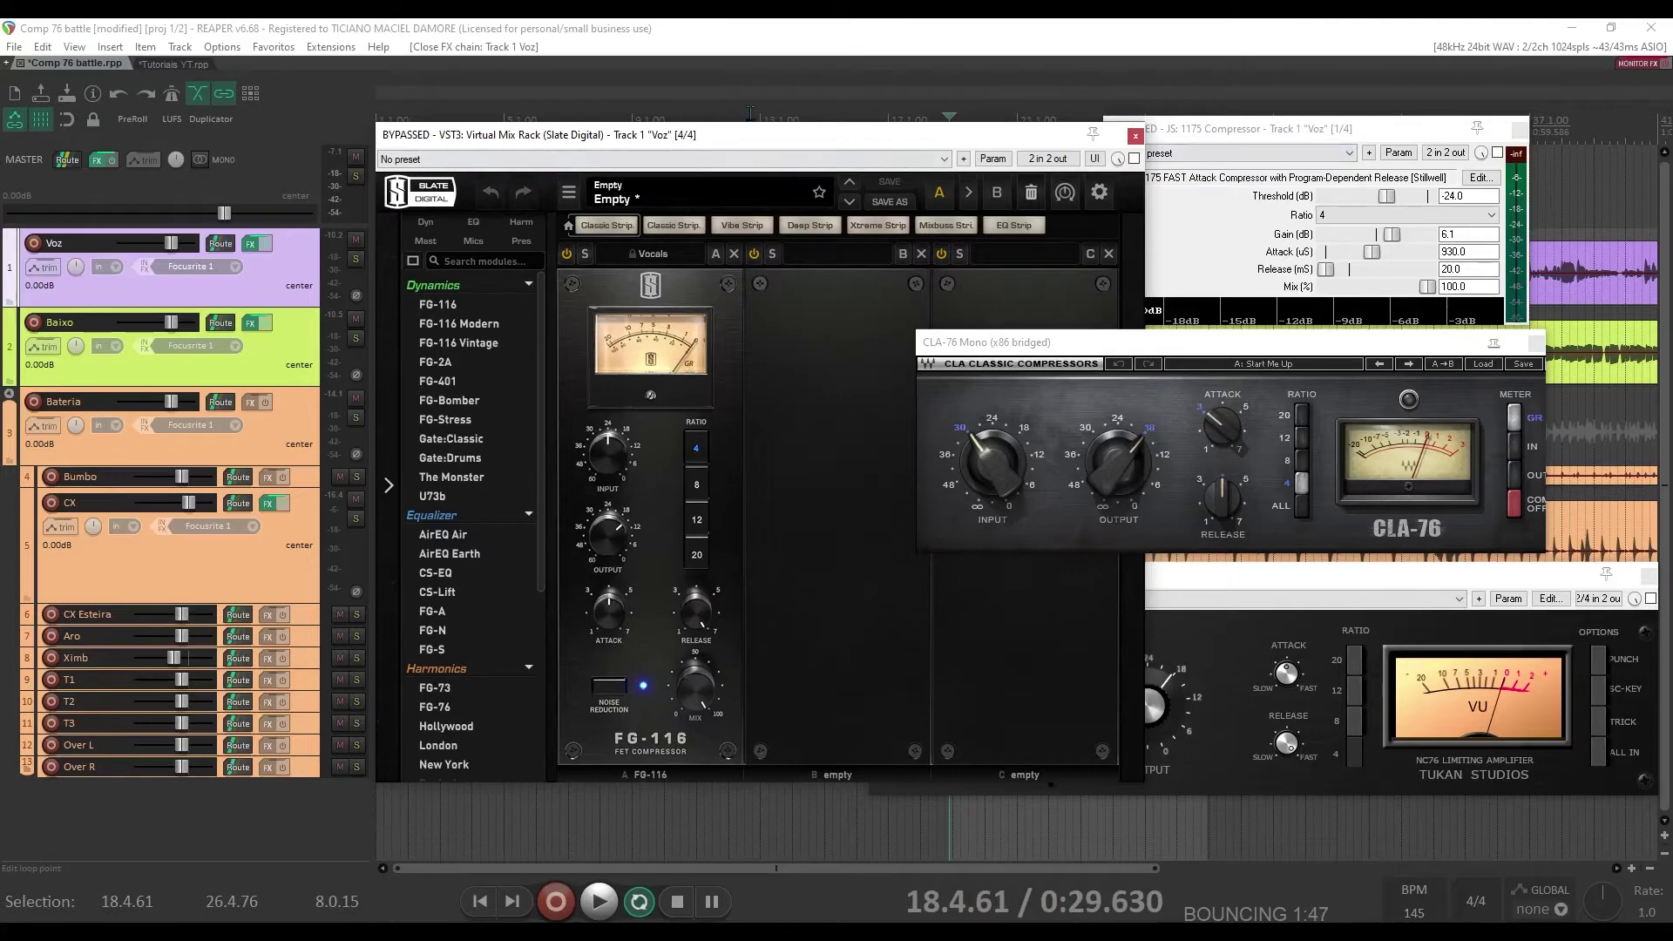
click(1261, 133)
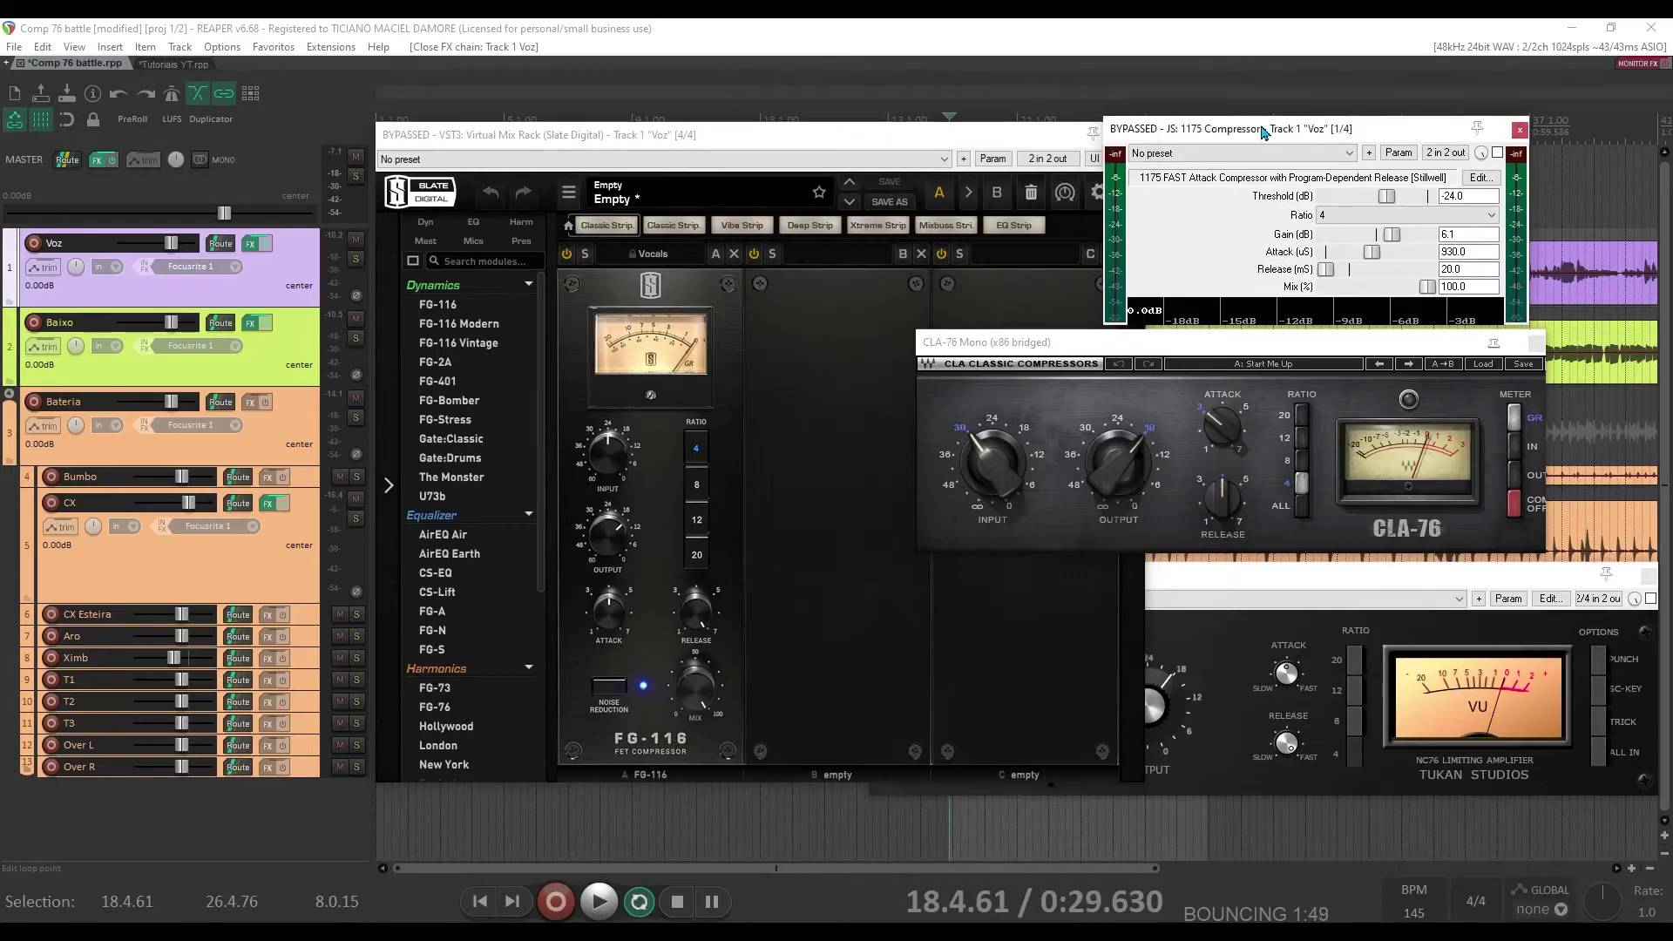
click(1316, 578)
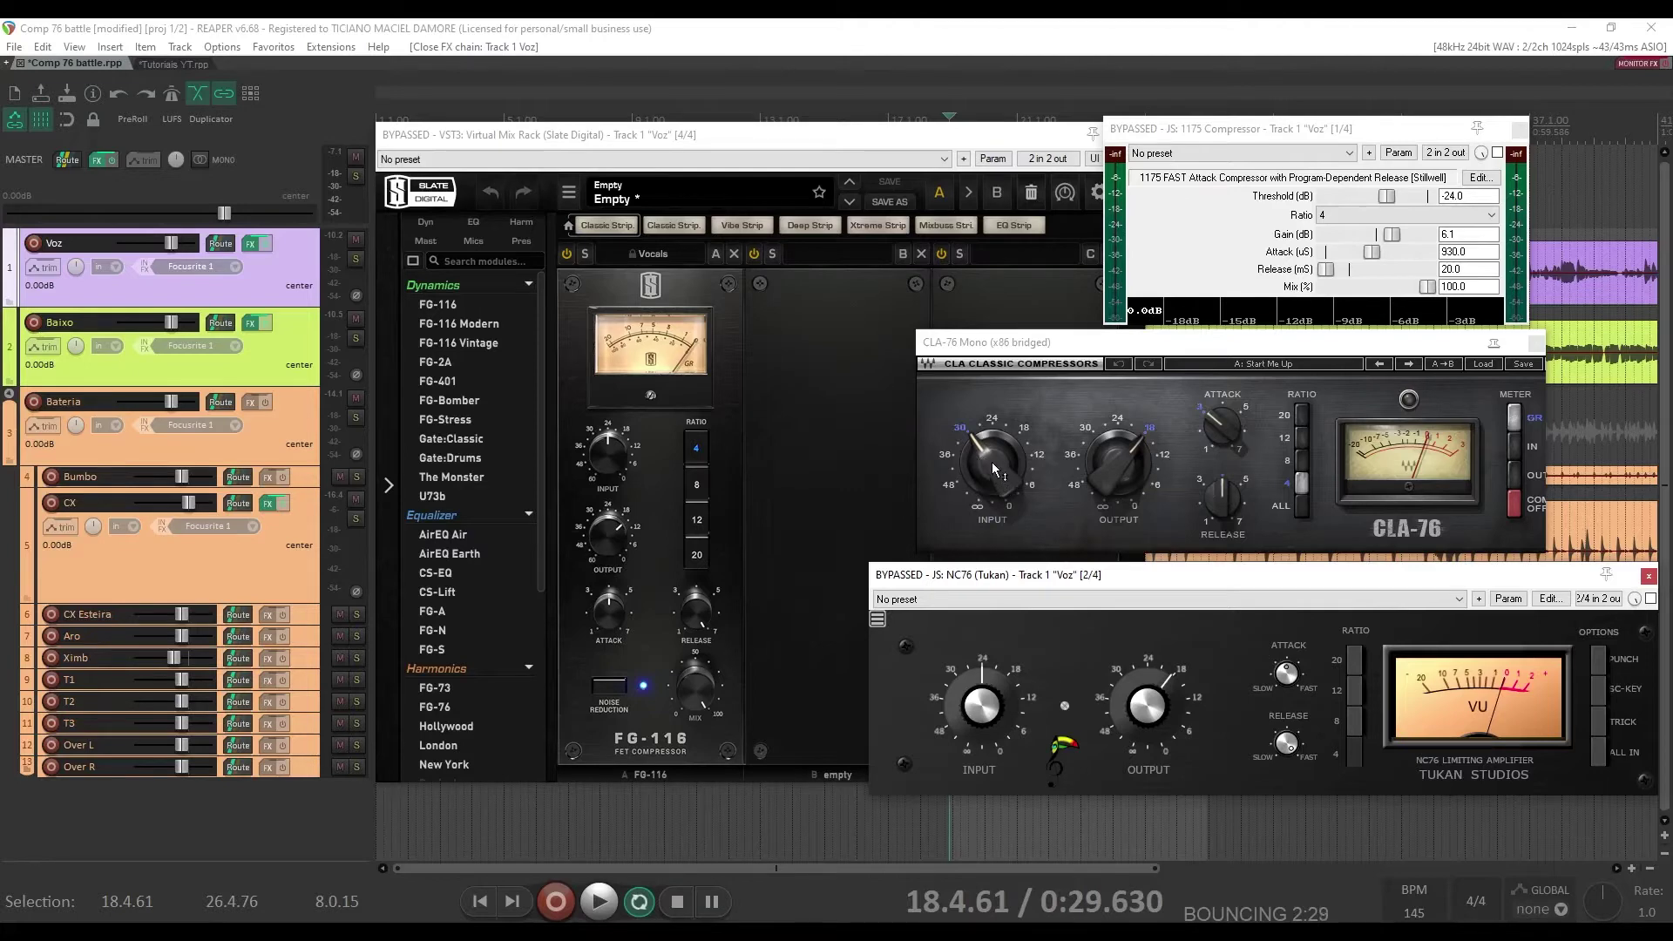
mouse_move(995, 448)
mouse_move(1106, 462)
mouse_move(1236, 507)
Close the 1175 Compressor, Virtual Mix Rack, CLA-76 and NC76 windows of the Voz track
click(1521, 131)
click(1143, 135)
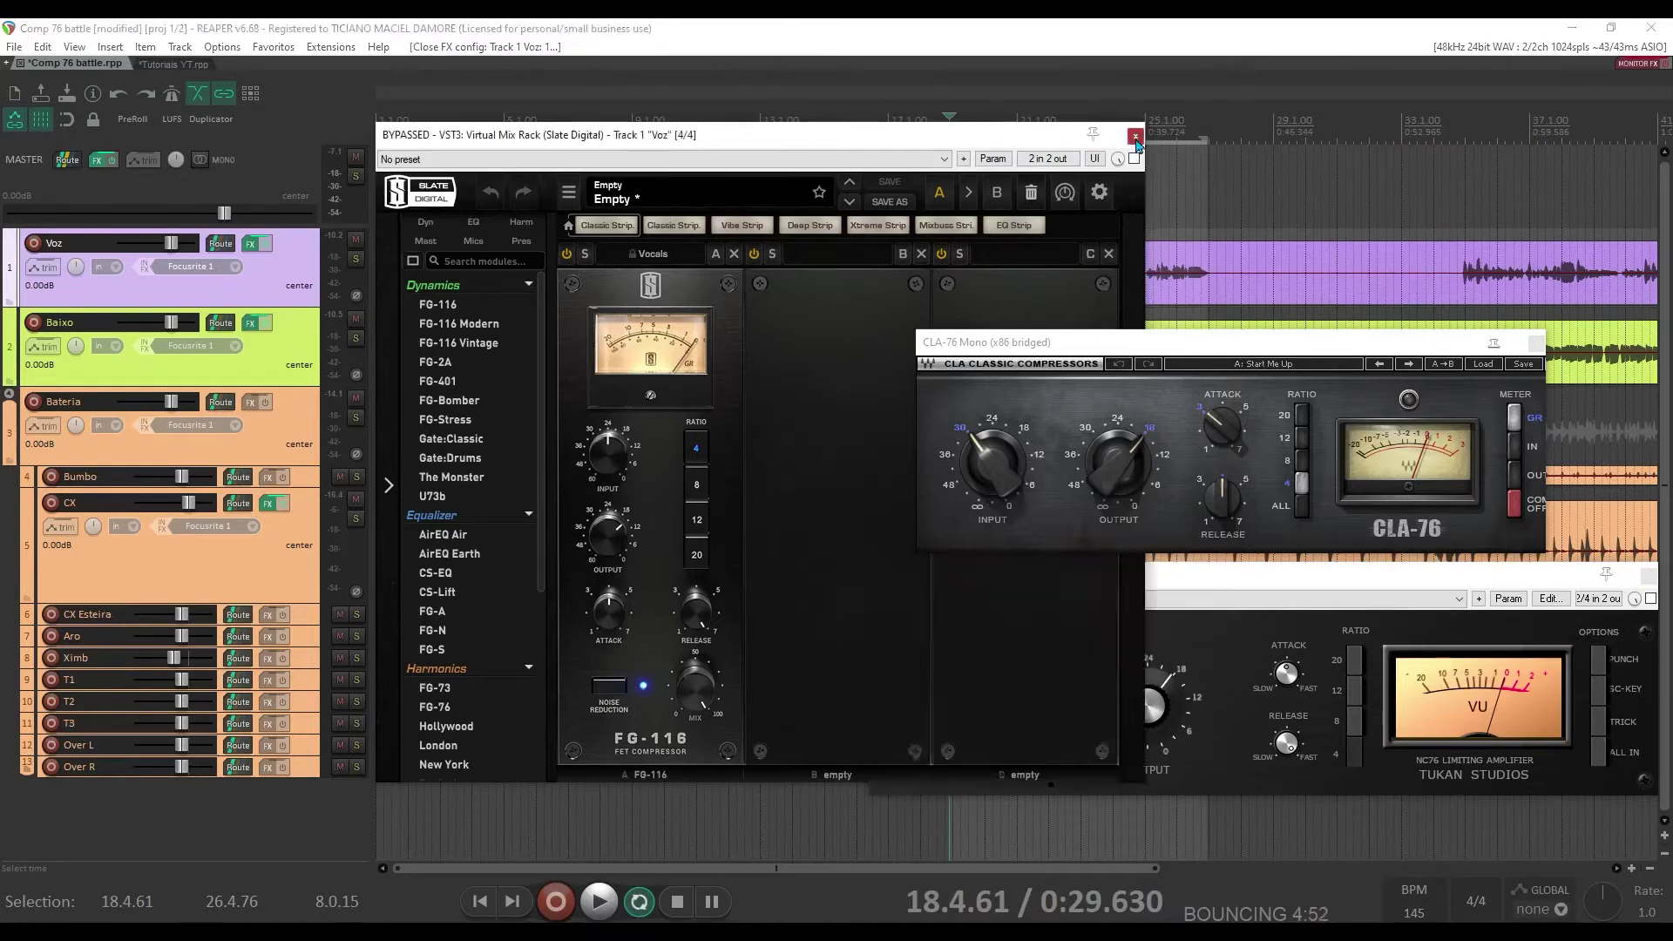
click(1535, 341)
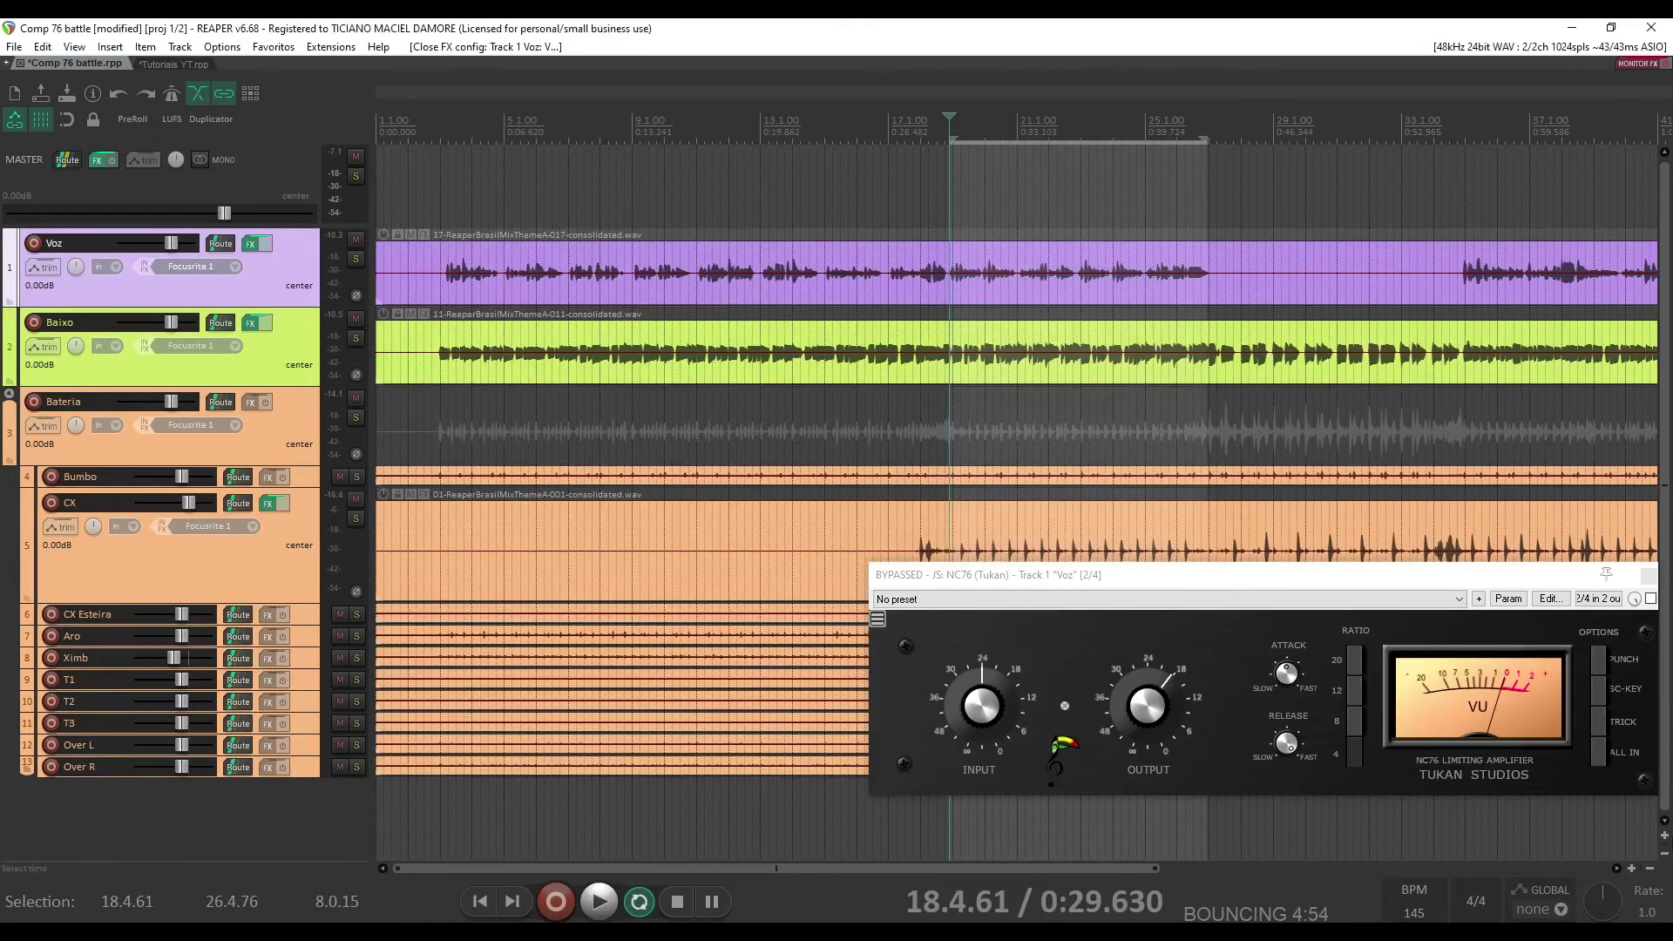
click(1648, 575)
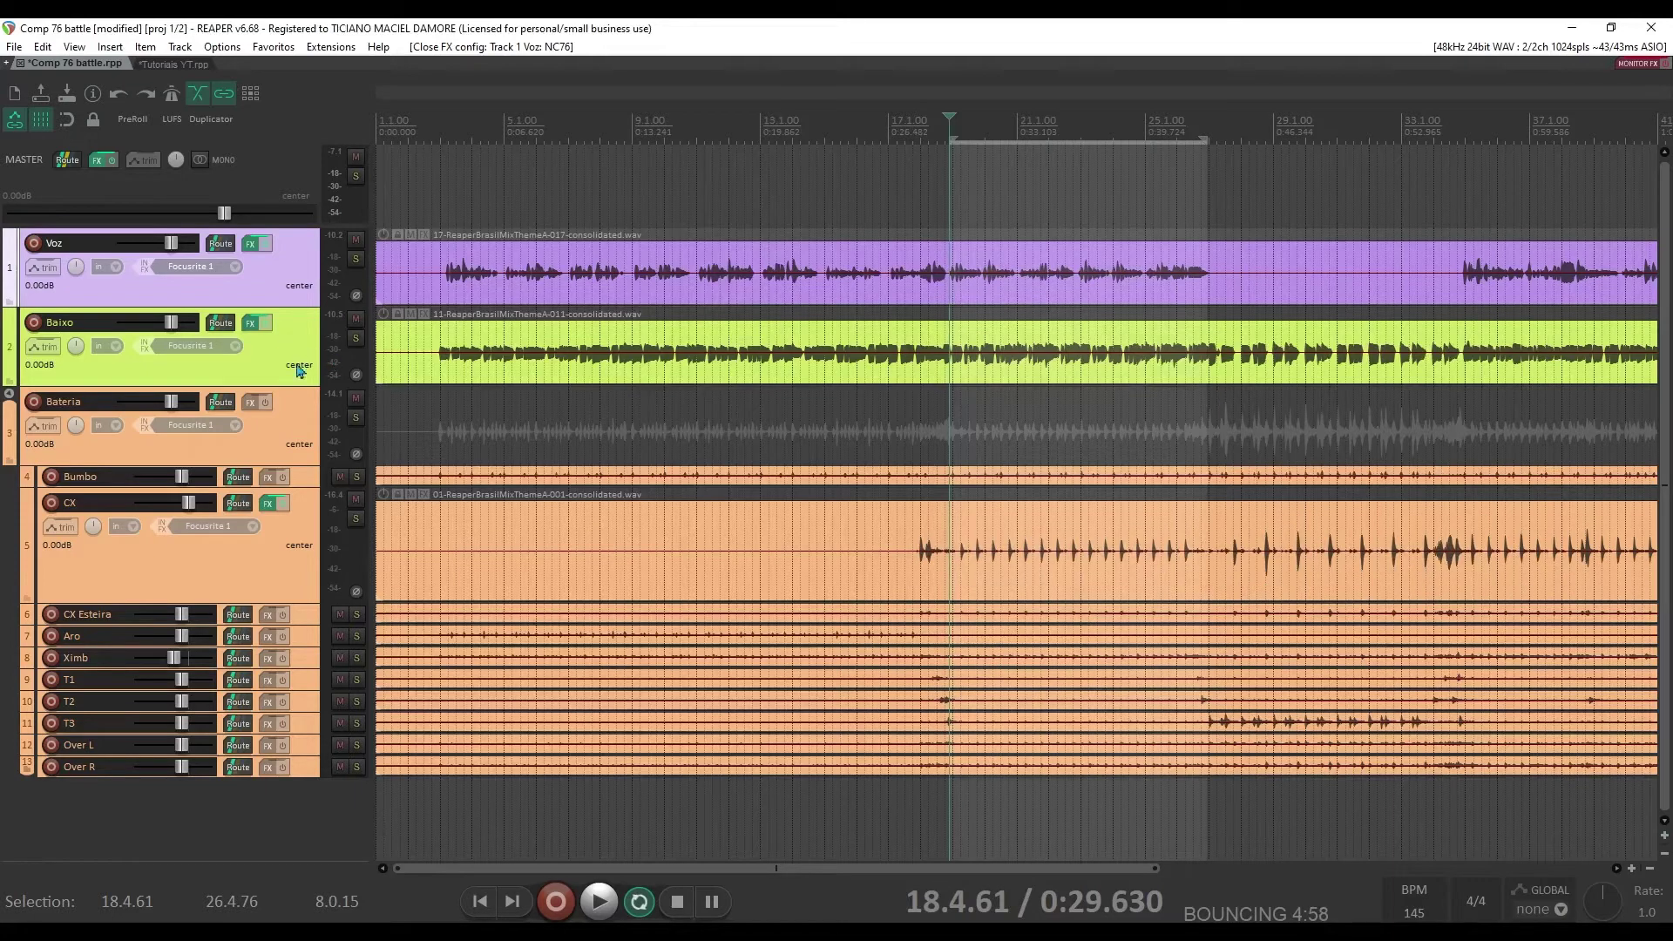
Solo the Baixo track and open its FX chain
click(355, 338)
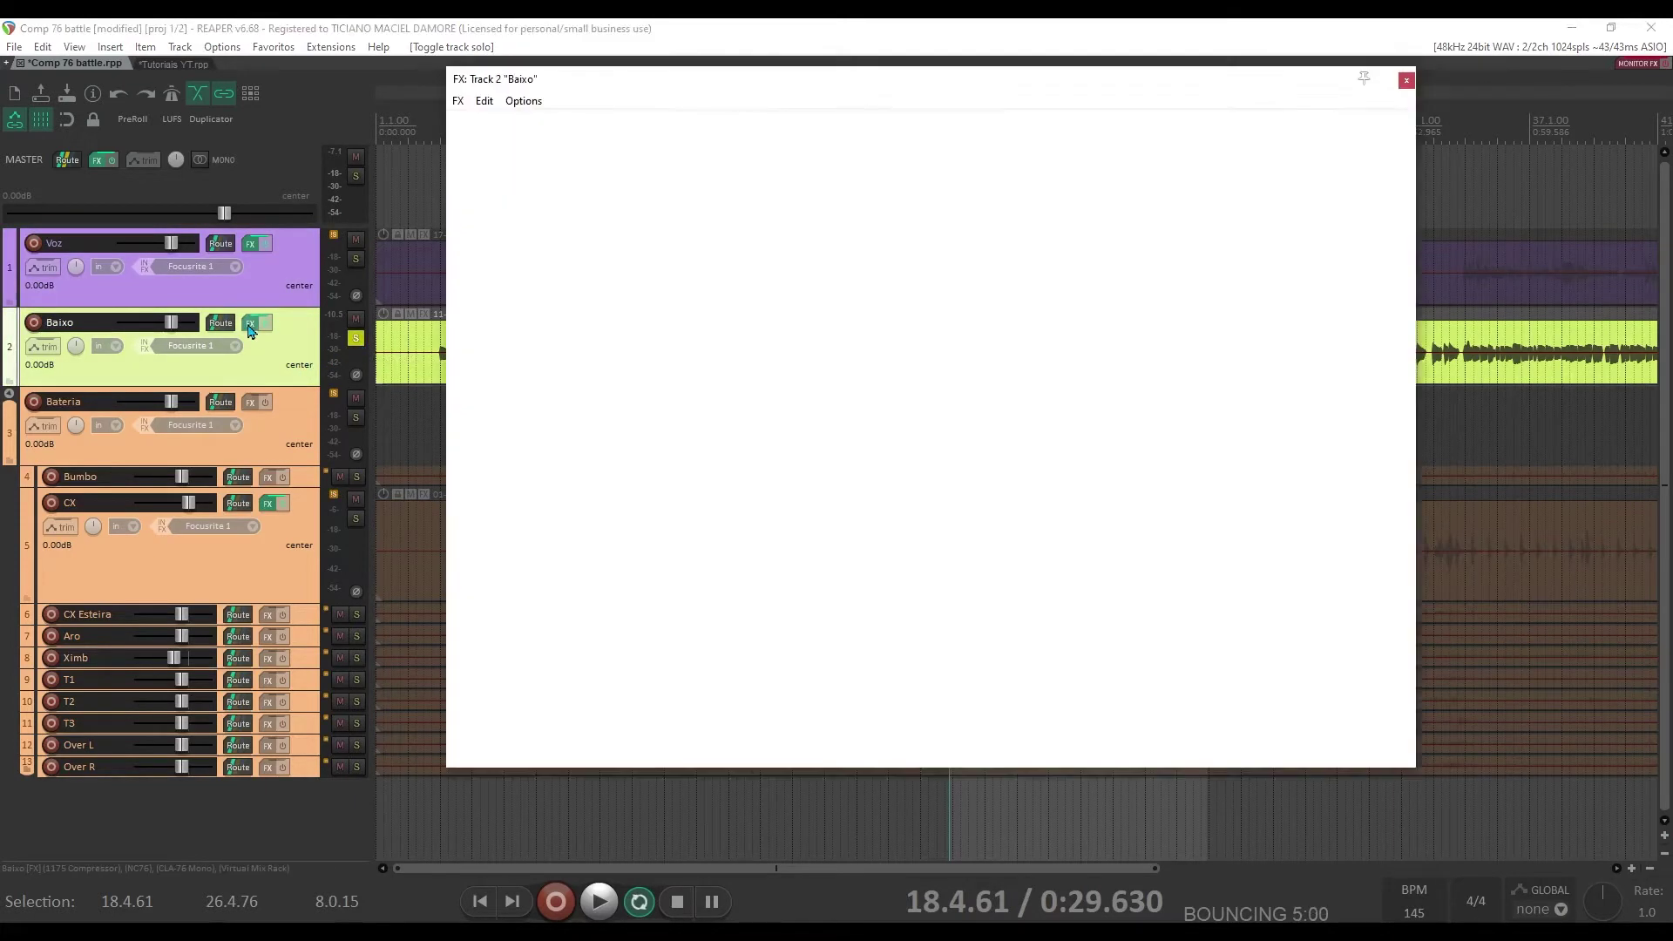
click(252, 324)
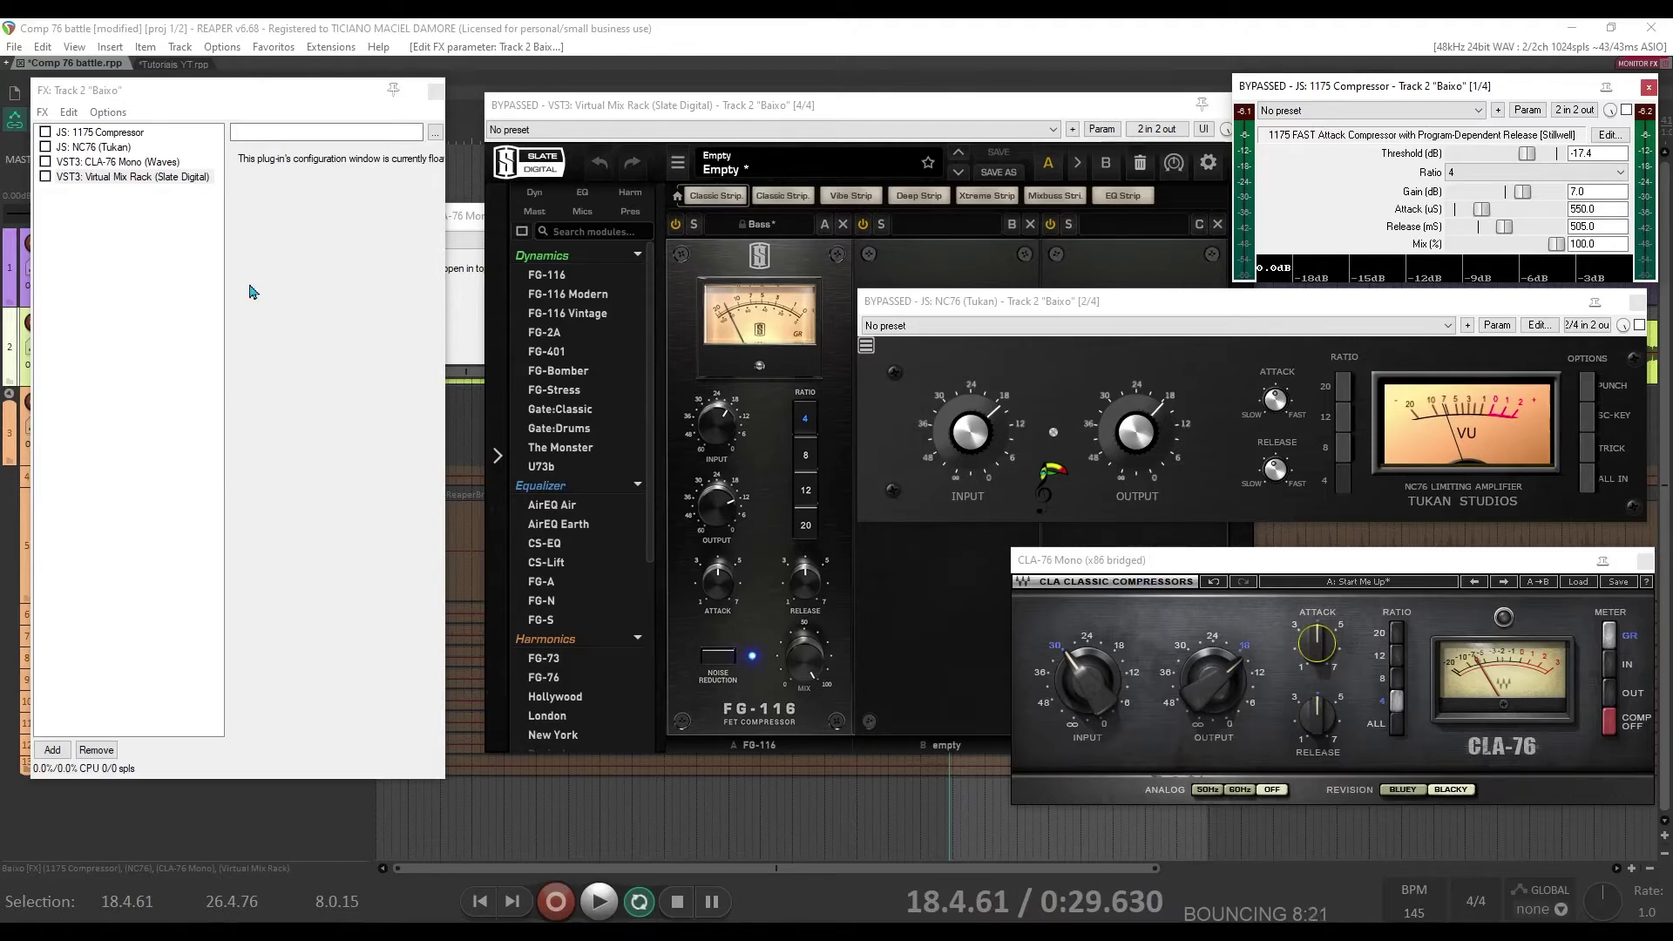
Play the looped section and compare the Baixo track with the 1175 Compressor enabled and bypassed, leaving it bypassed
key(space)
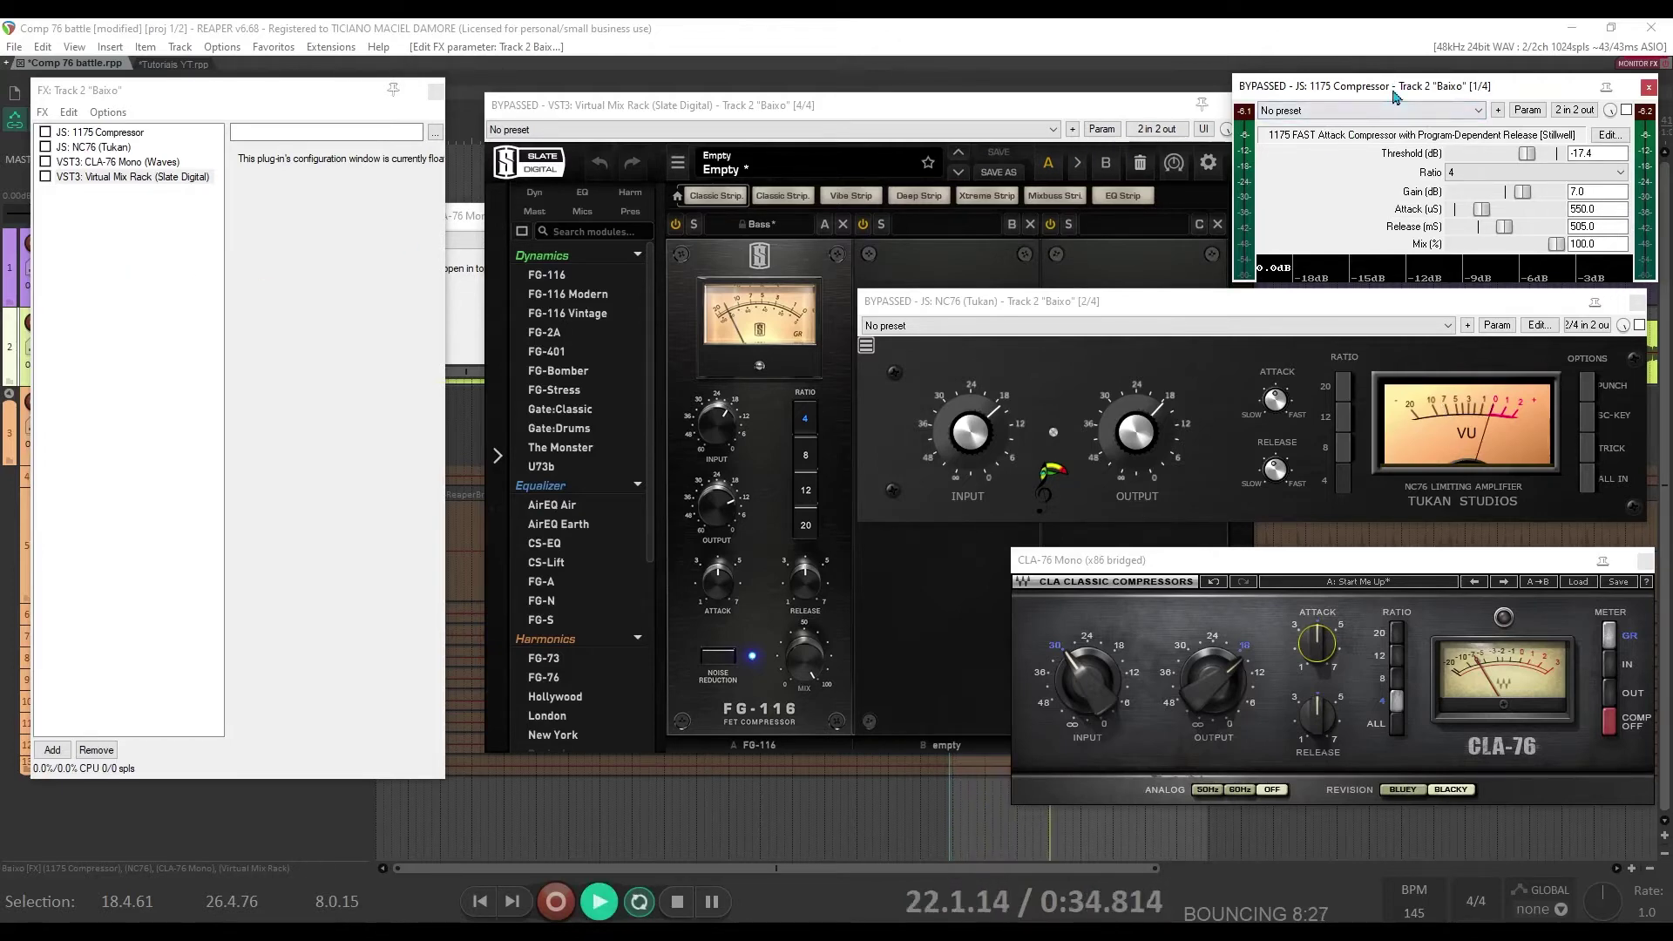
click(46, 132)
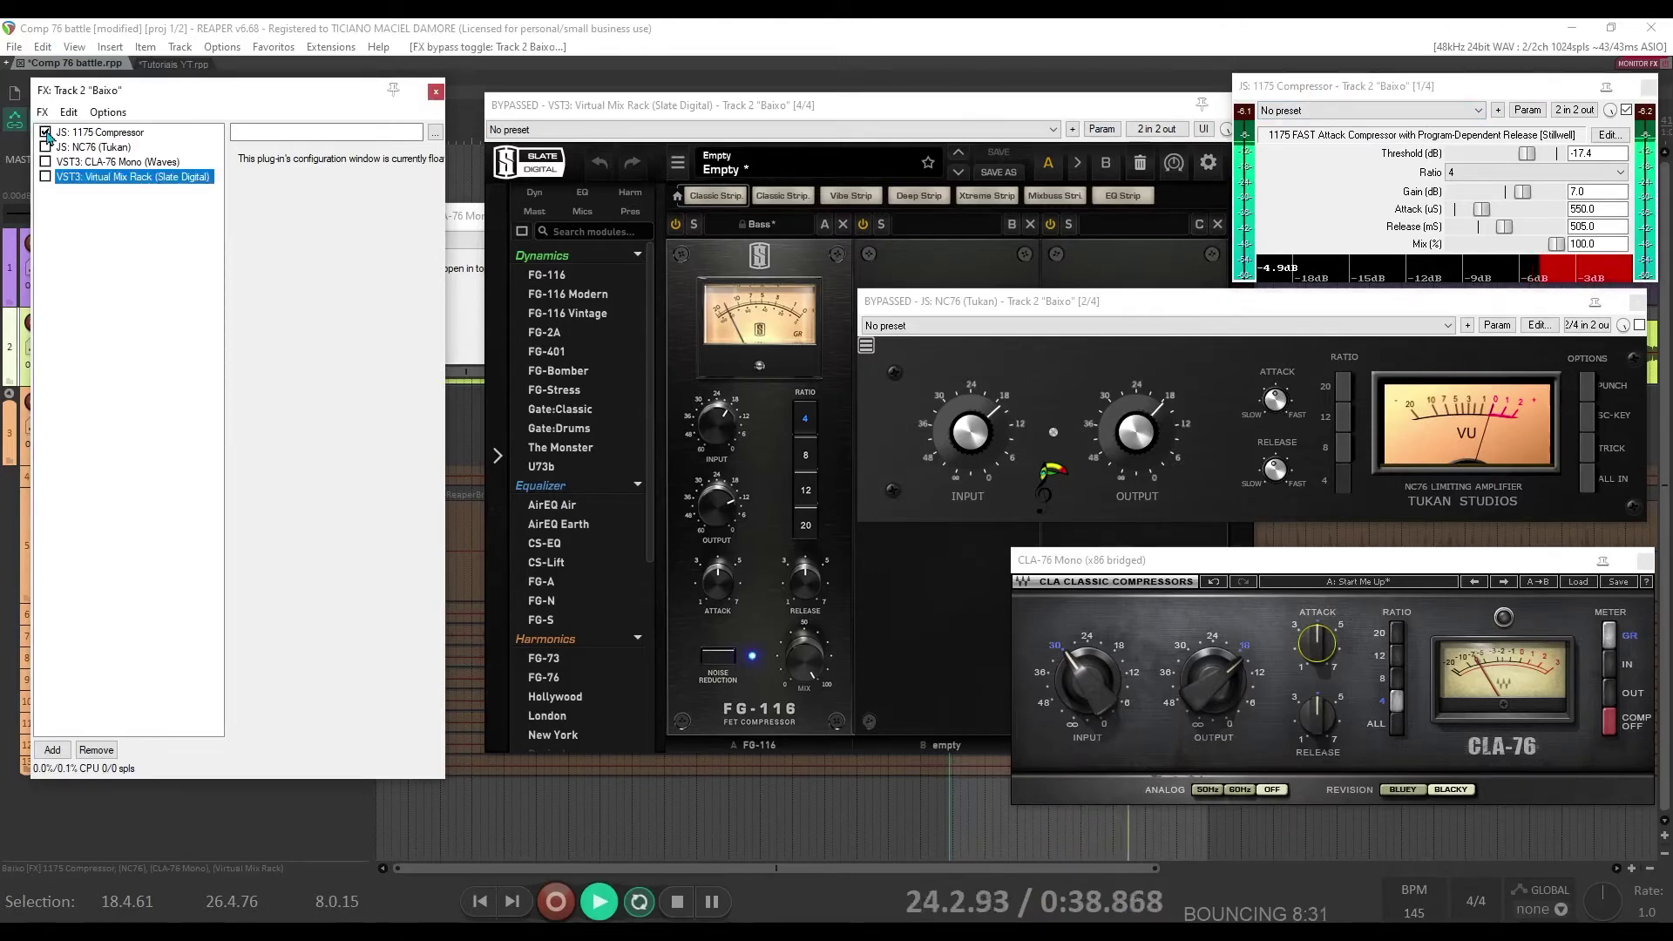
click(45, 131)
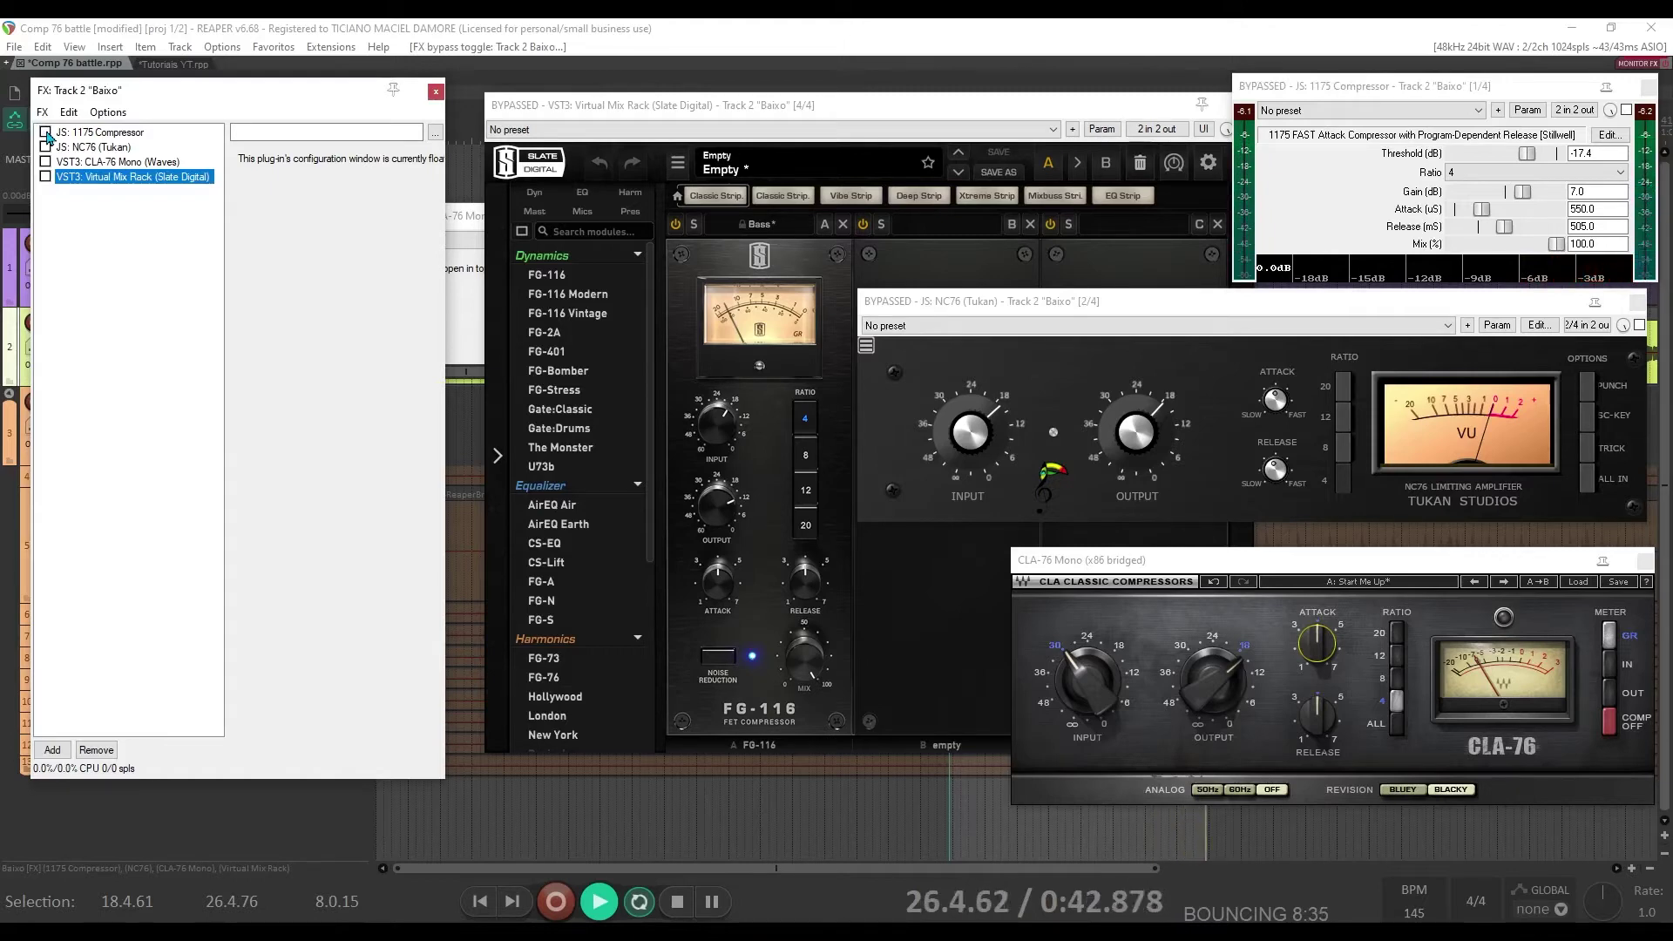
click(46, 131)
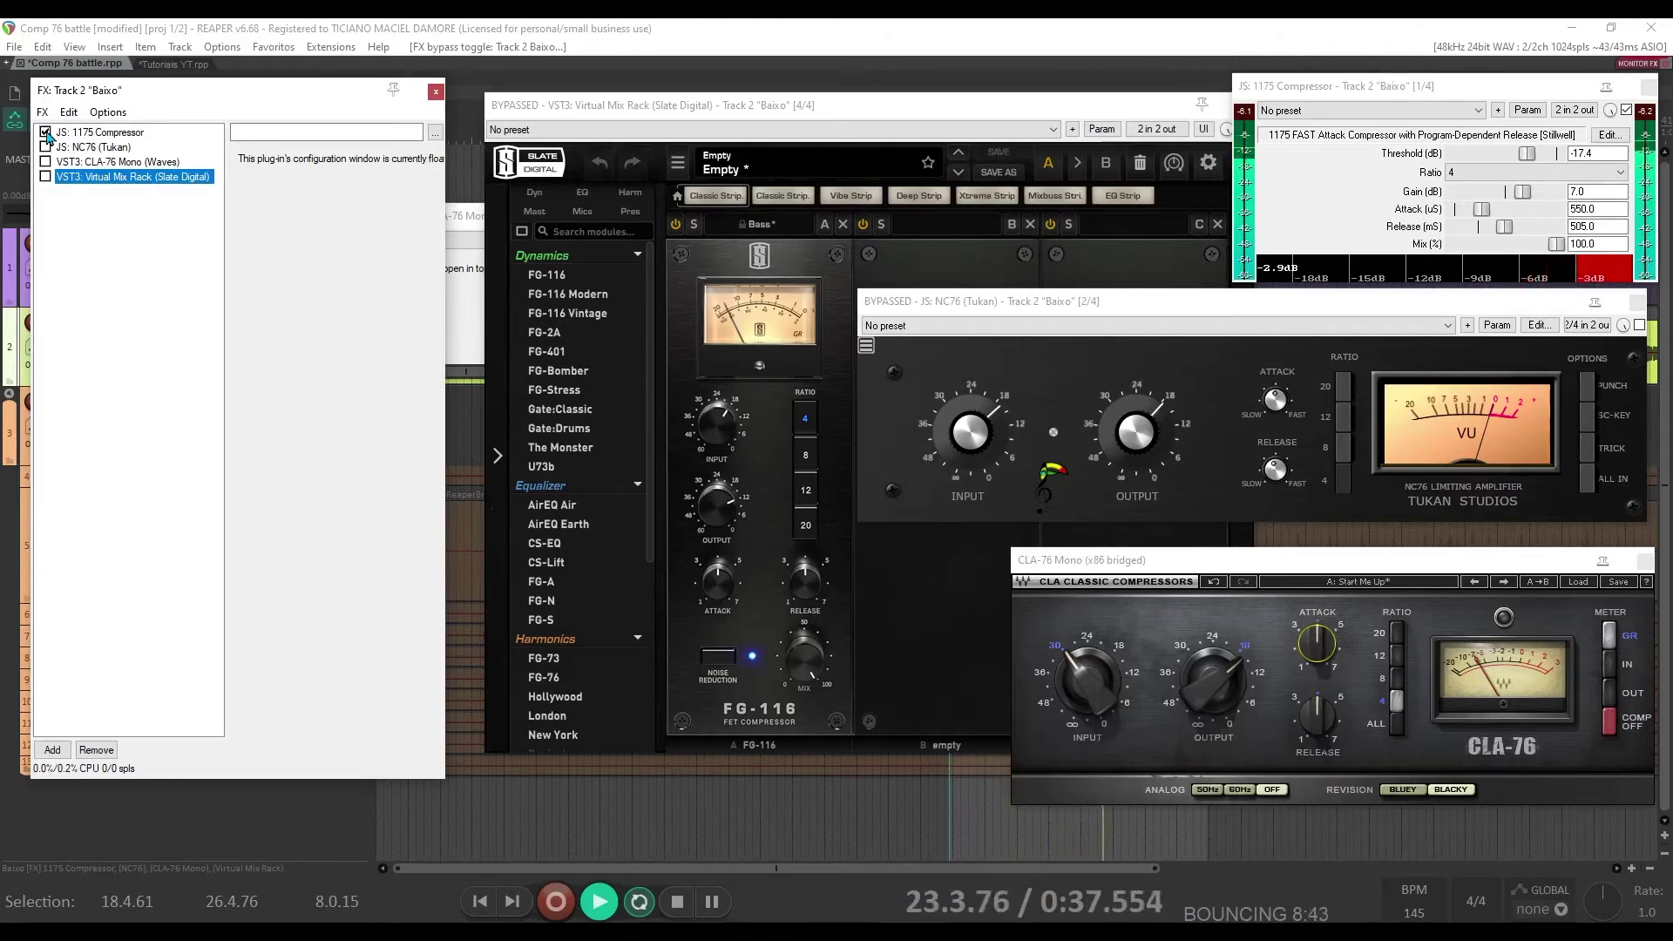
click(46, 133)
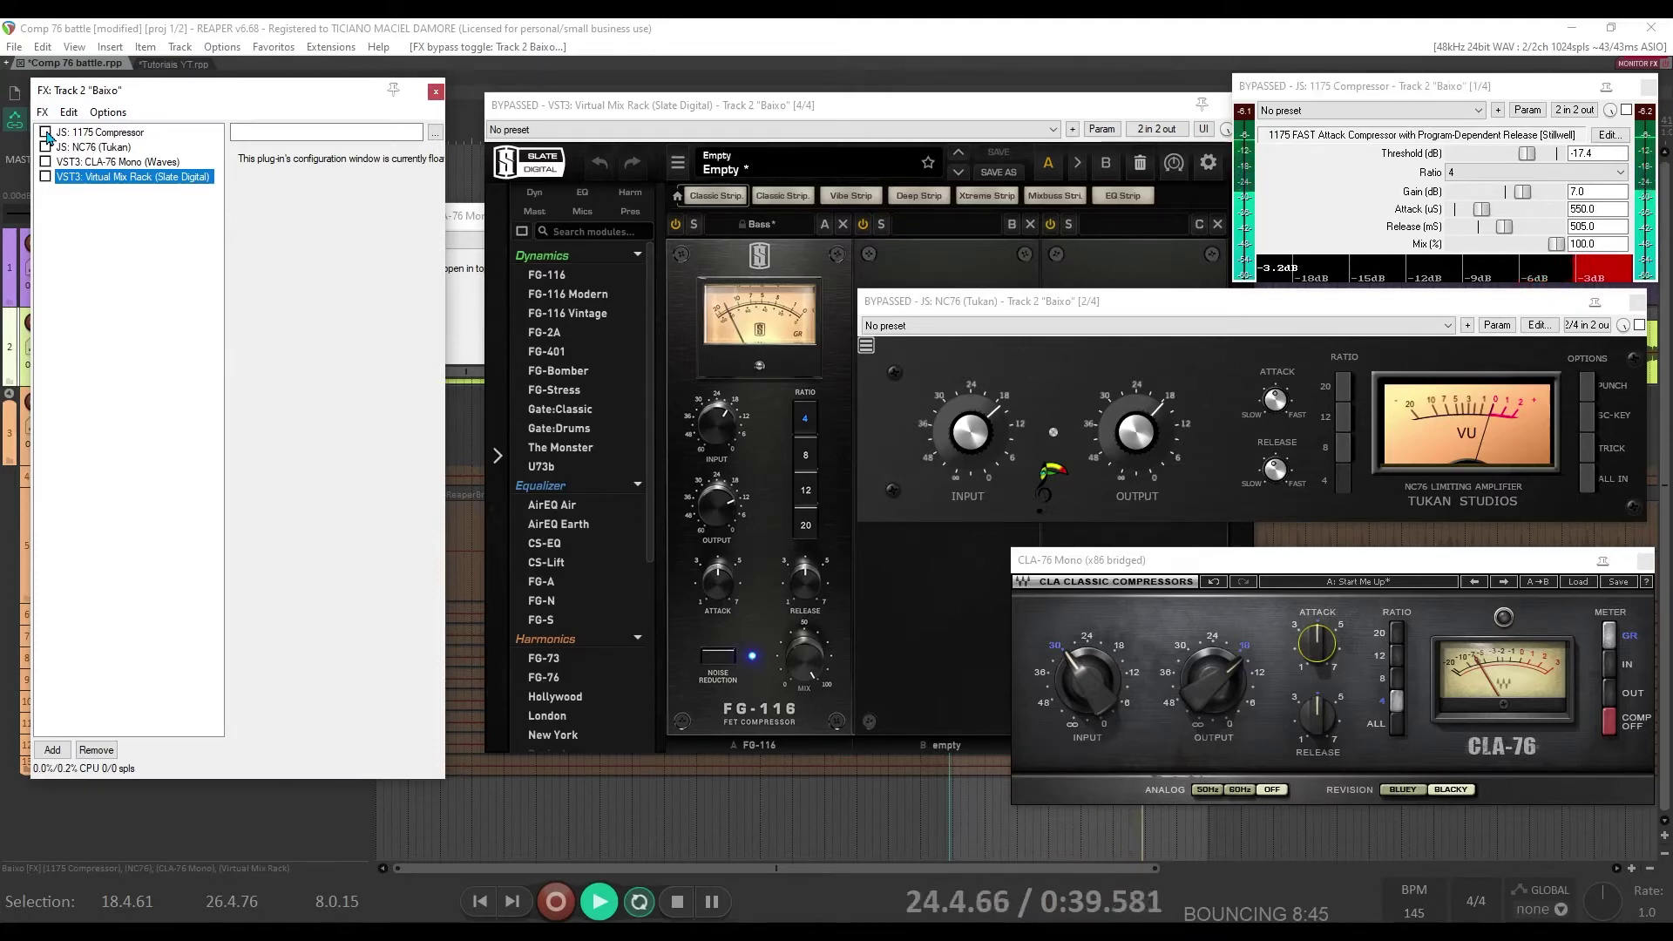
Compare the playing Baixo track with NC76 (Tukan) enabled and bypassed, leaving it bypassed
click(46, 148)
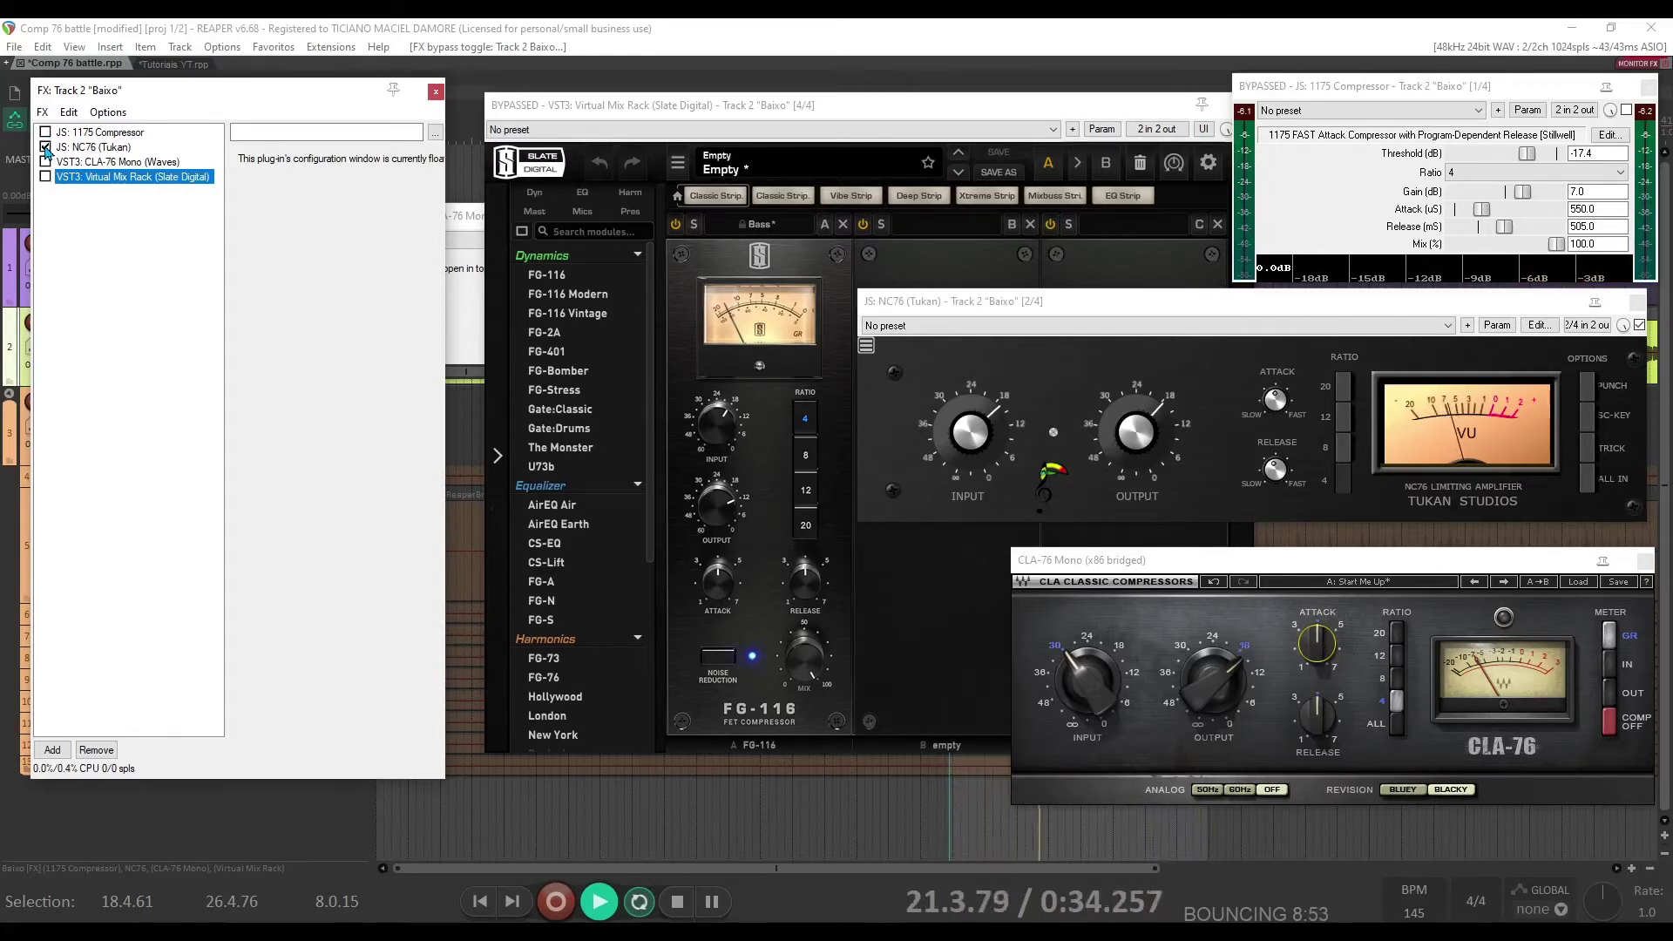
click(46, 147)
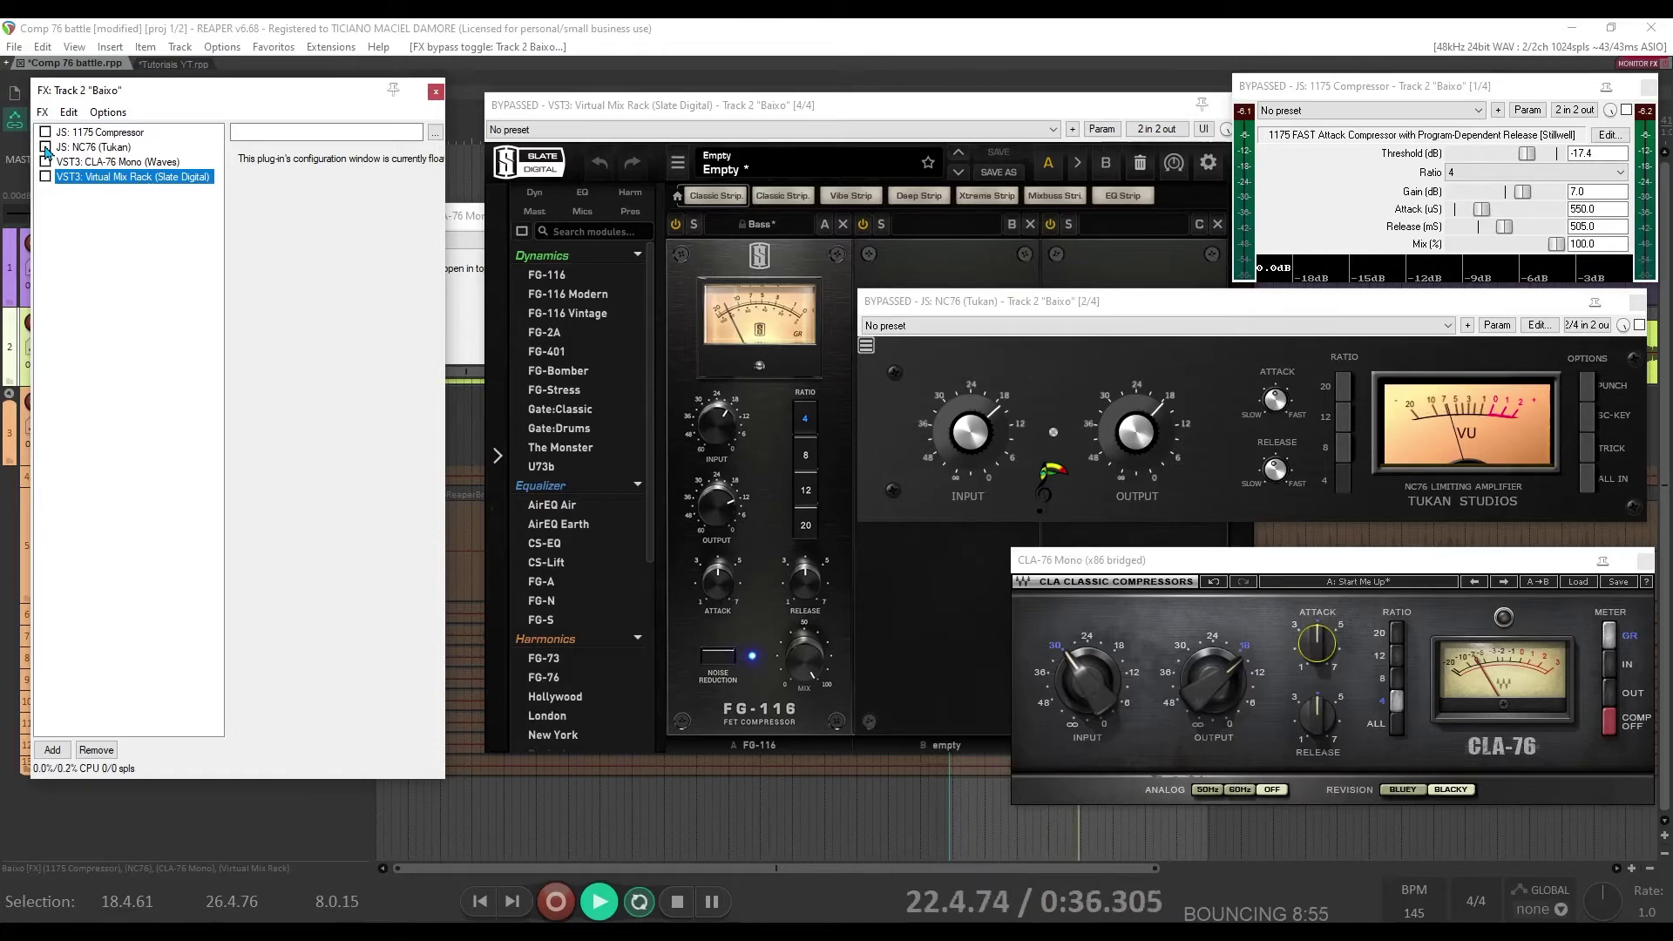
click(45, 147)
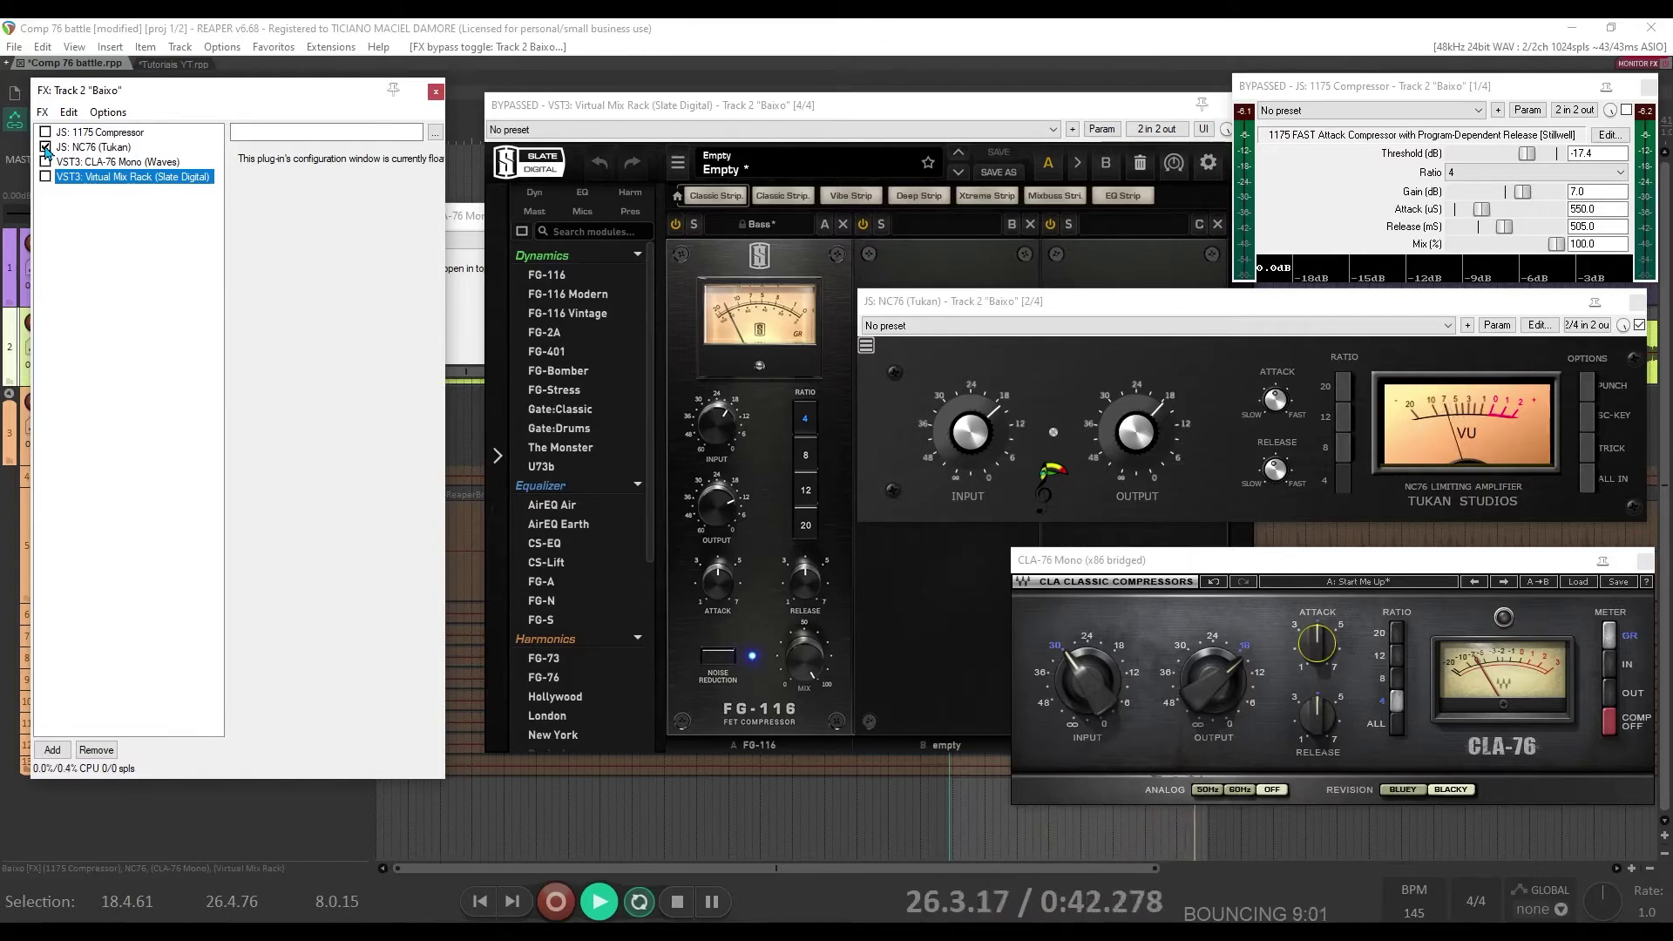
click(45, 147)
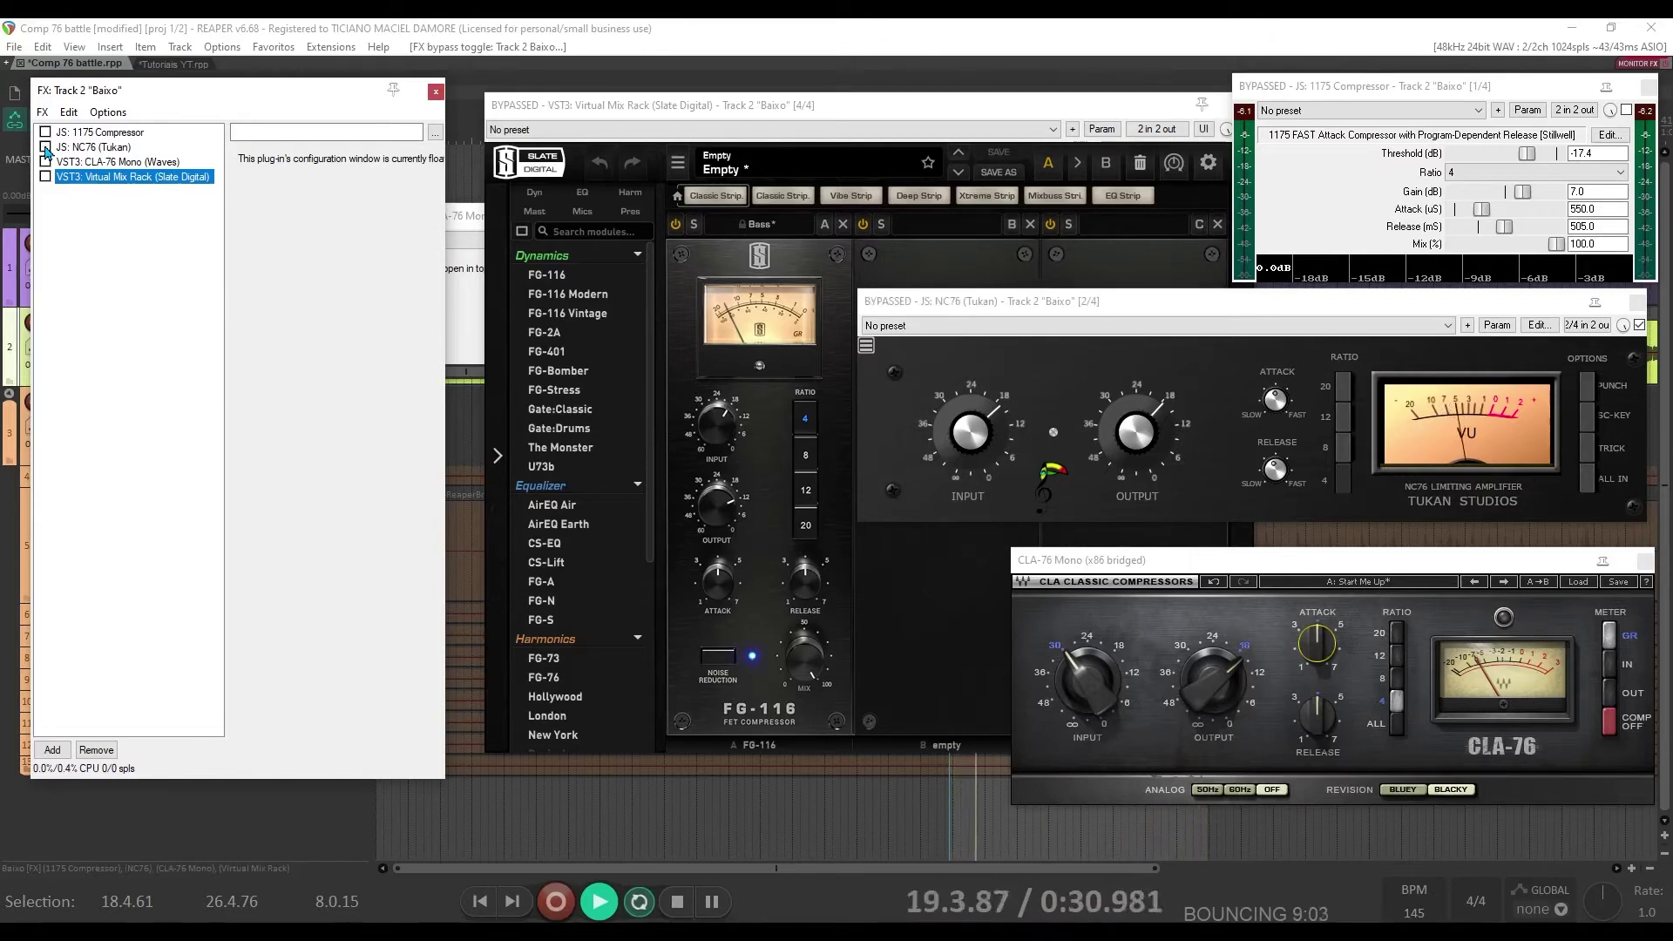
Compare the playing Baixo track with CLA-76 Mono (Waves) enabled and bypassed, leaving it bypassed
click(46, 162)
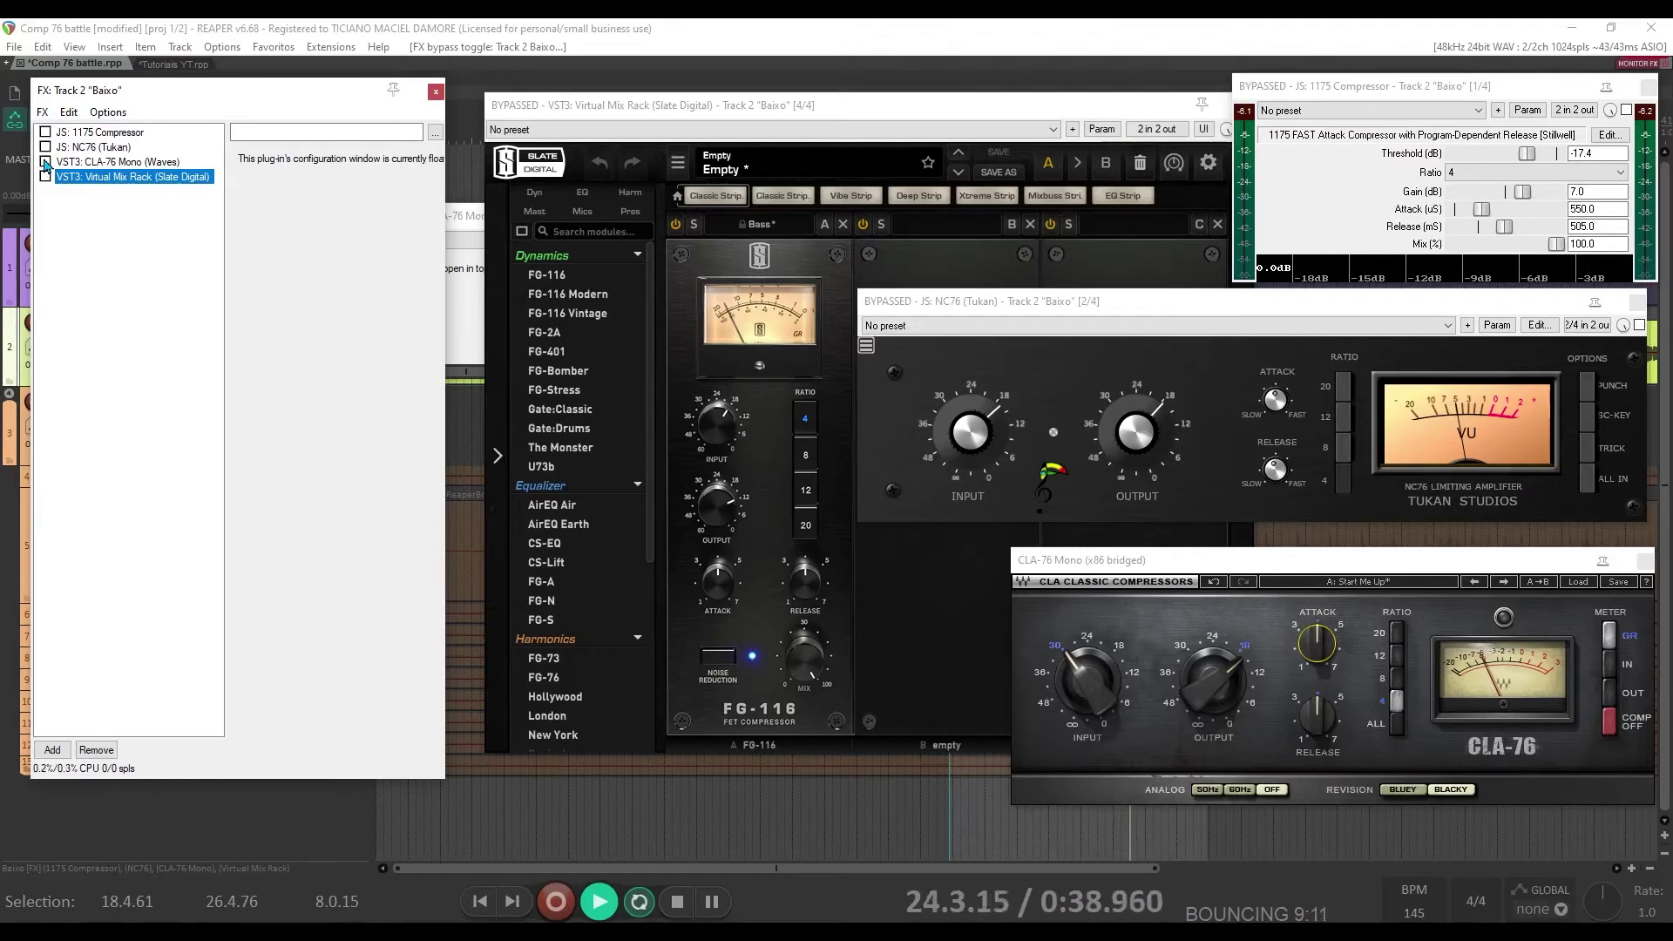
click(46, 162)
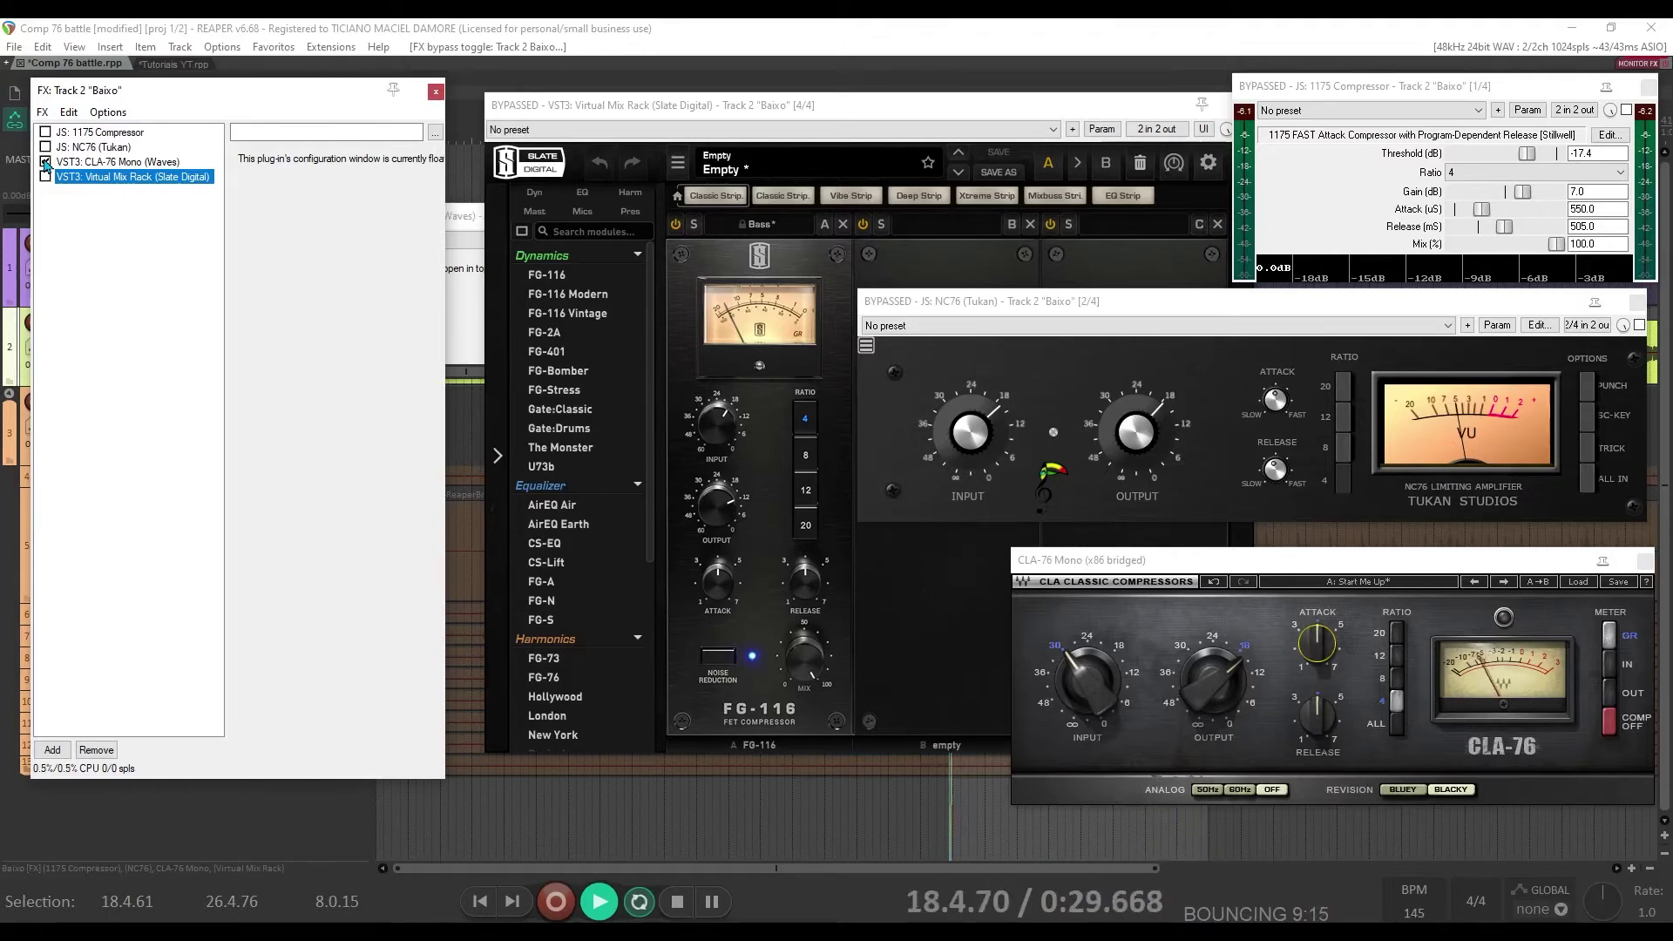
click(45, 162)
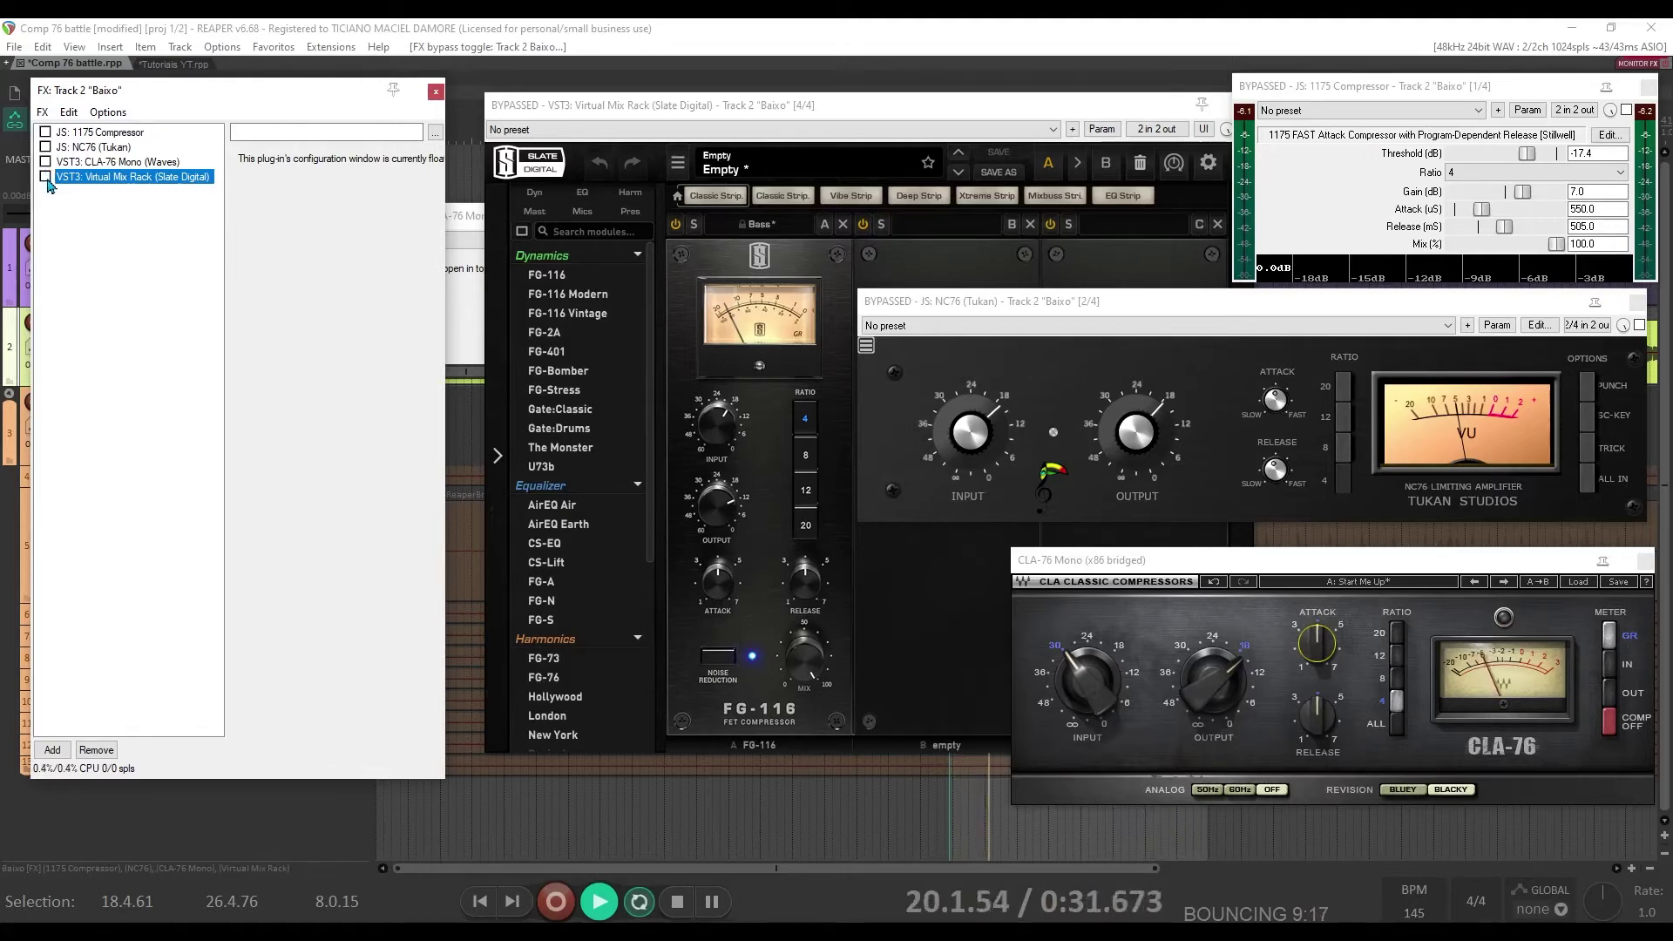
Compare the Baixo track with Virtual Mix Rack (Slate Digital) enabled and bypassed, and stop playback
click(45, 177)
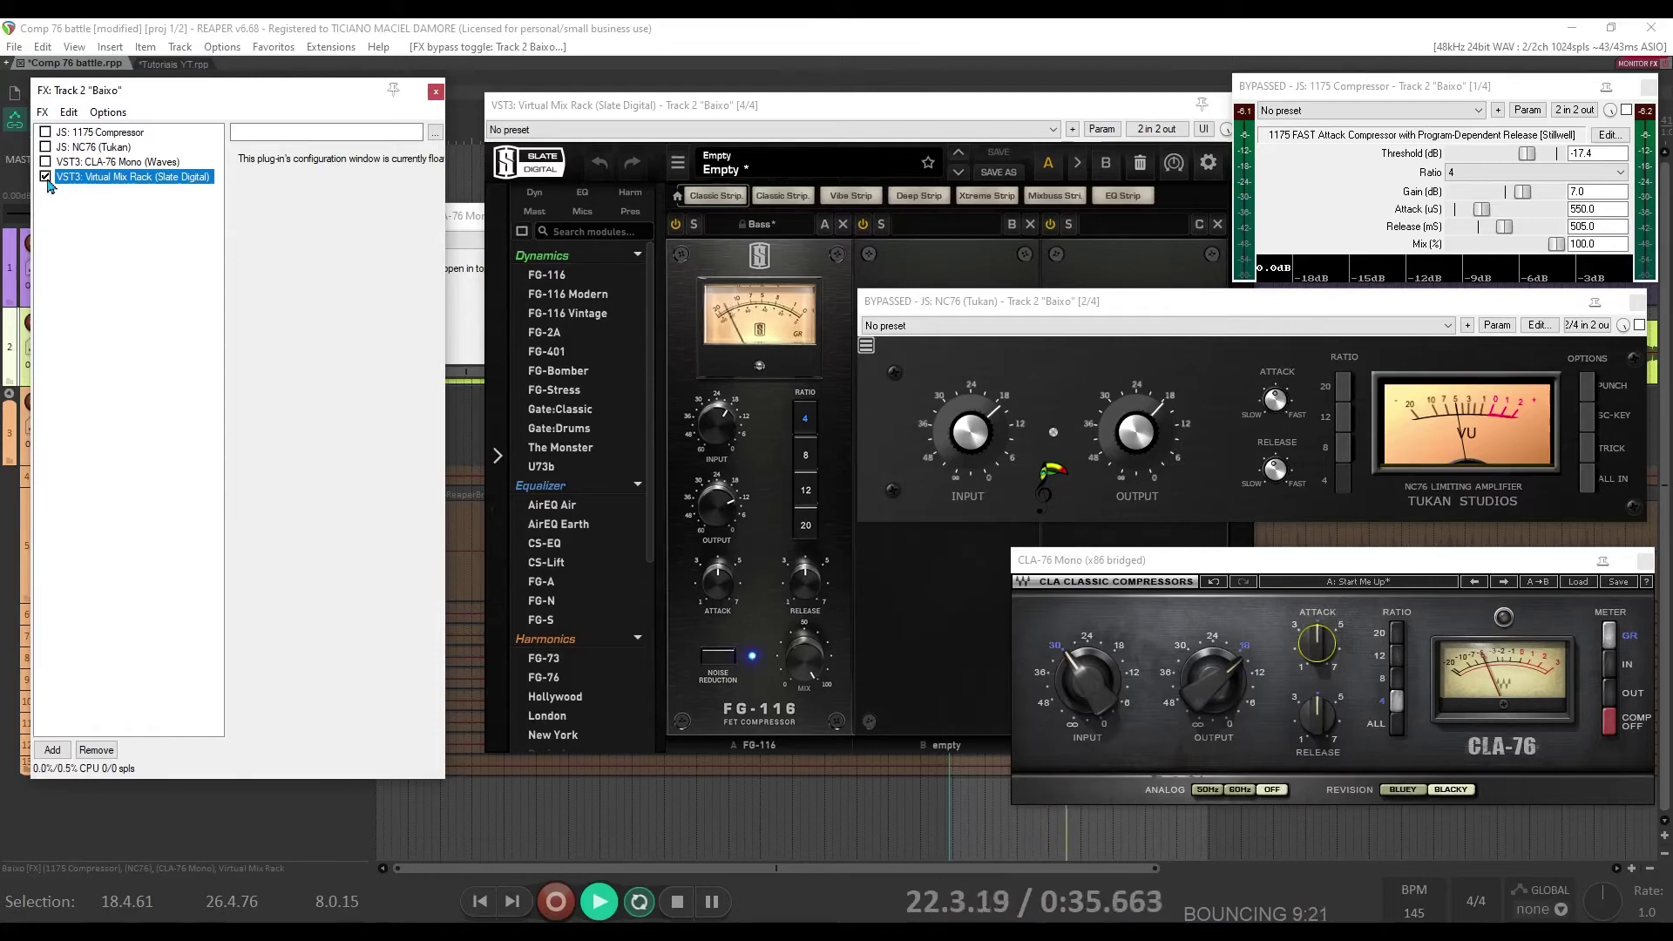
click(46, 177)
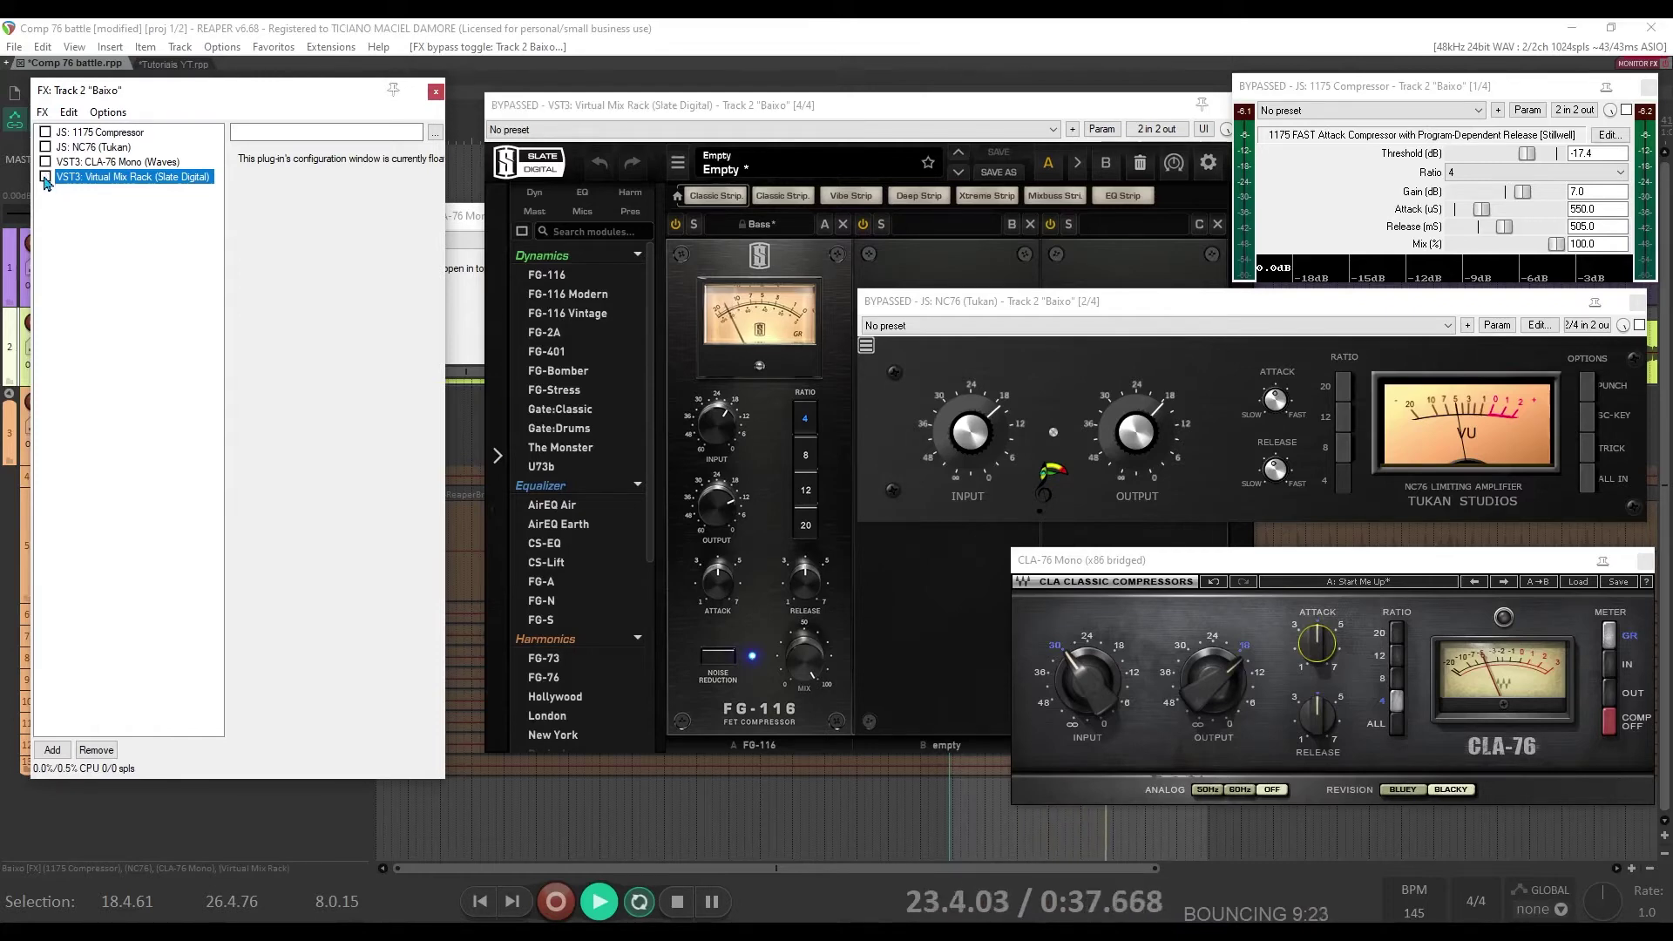
click(45, 177)
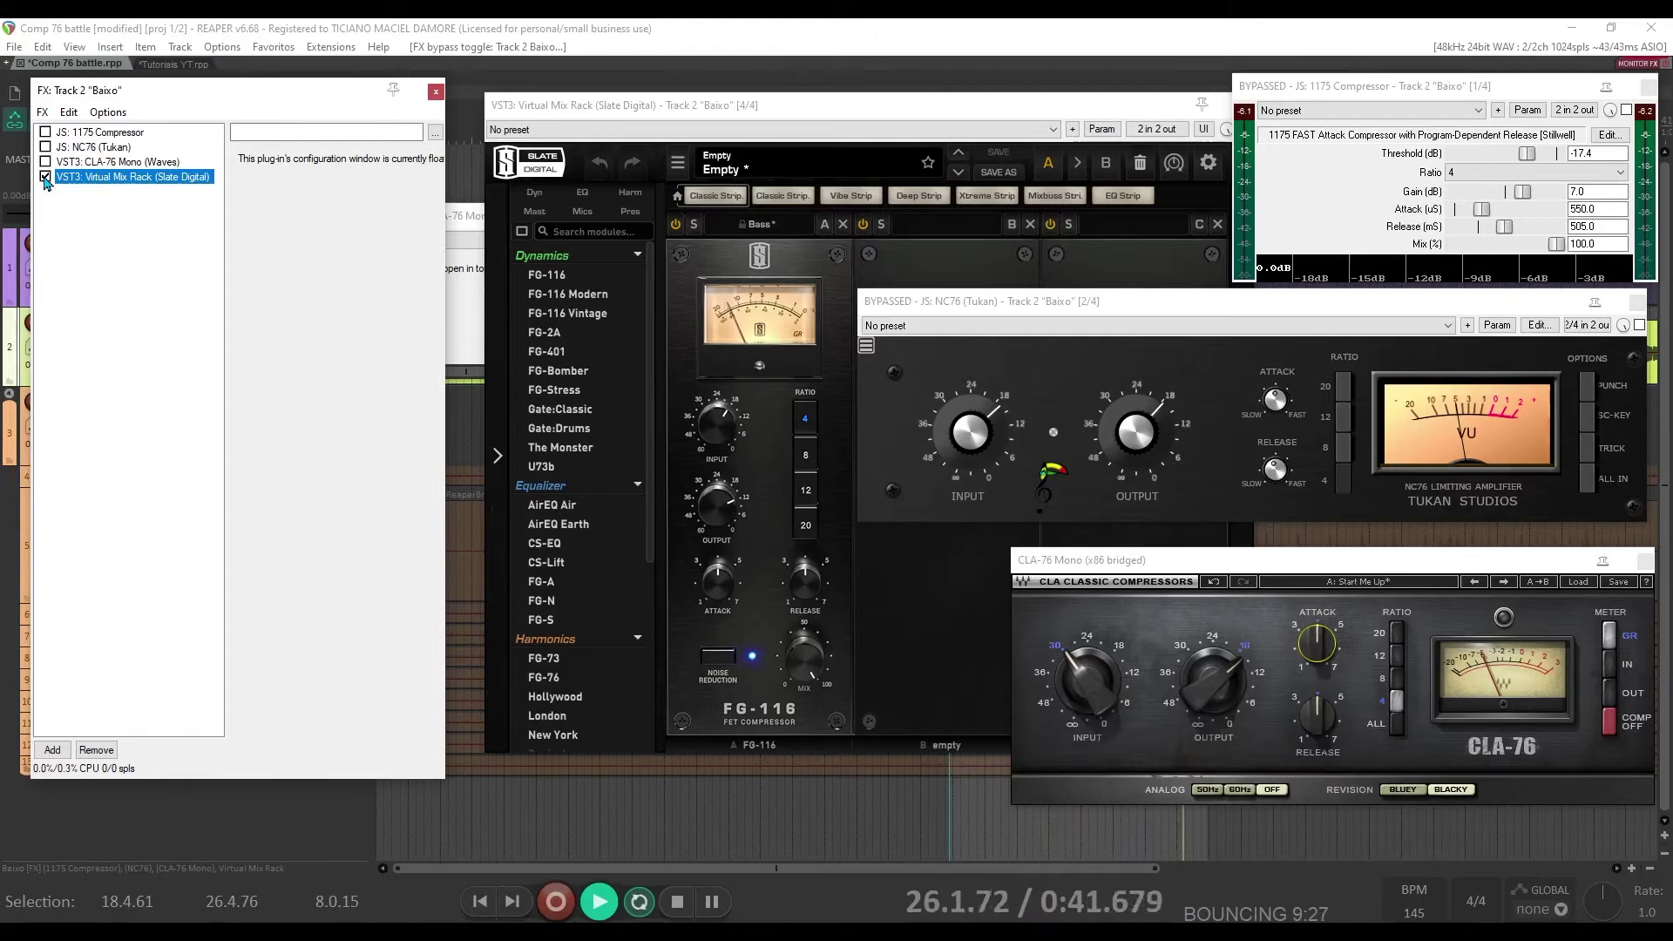
key(space)
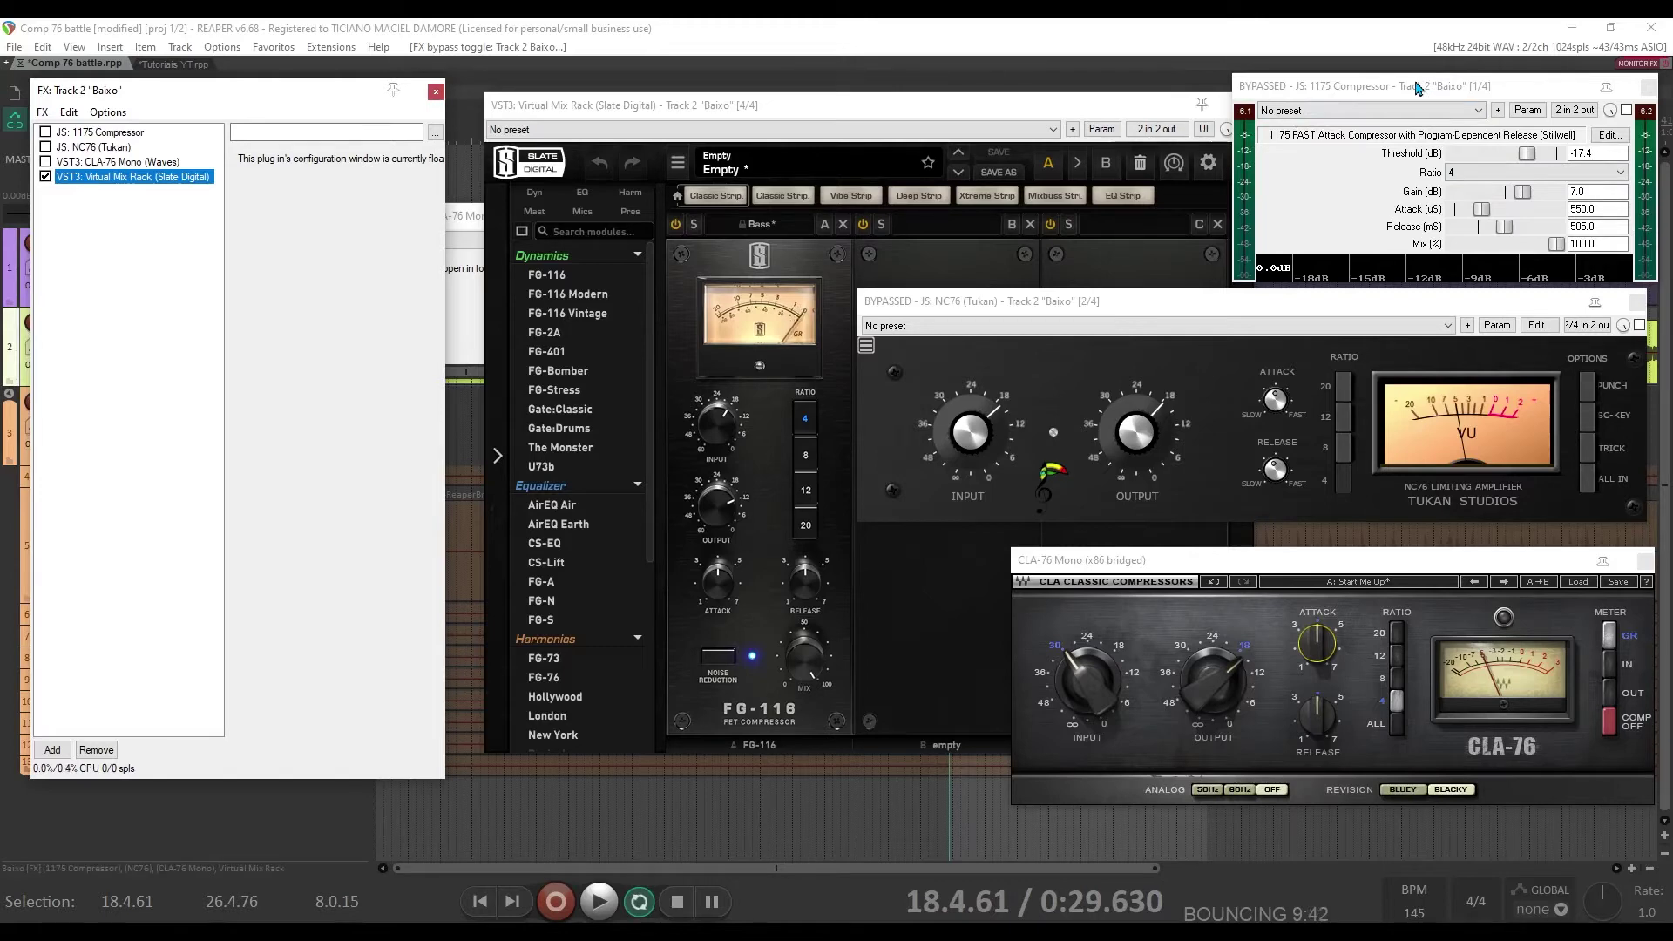
click(1323, 303)
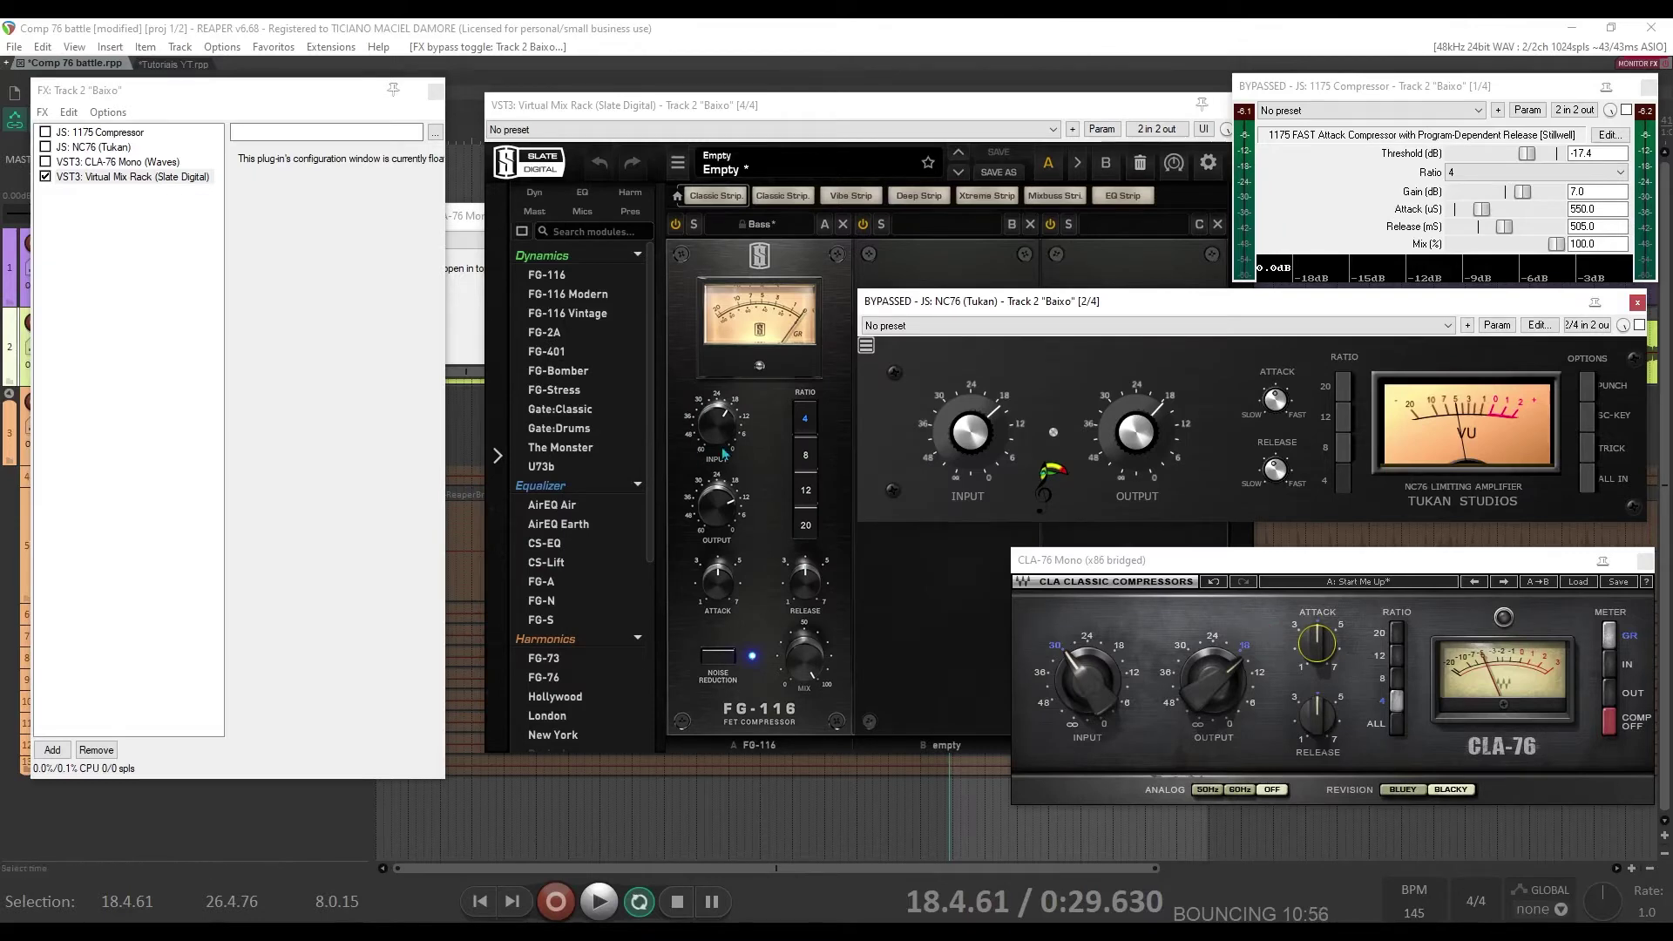
click(54, 178)
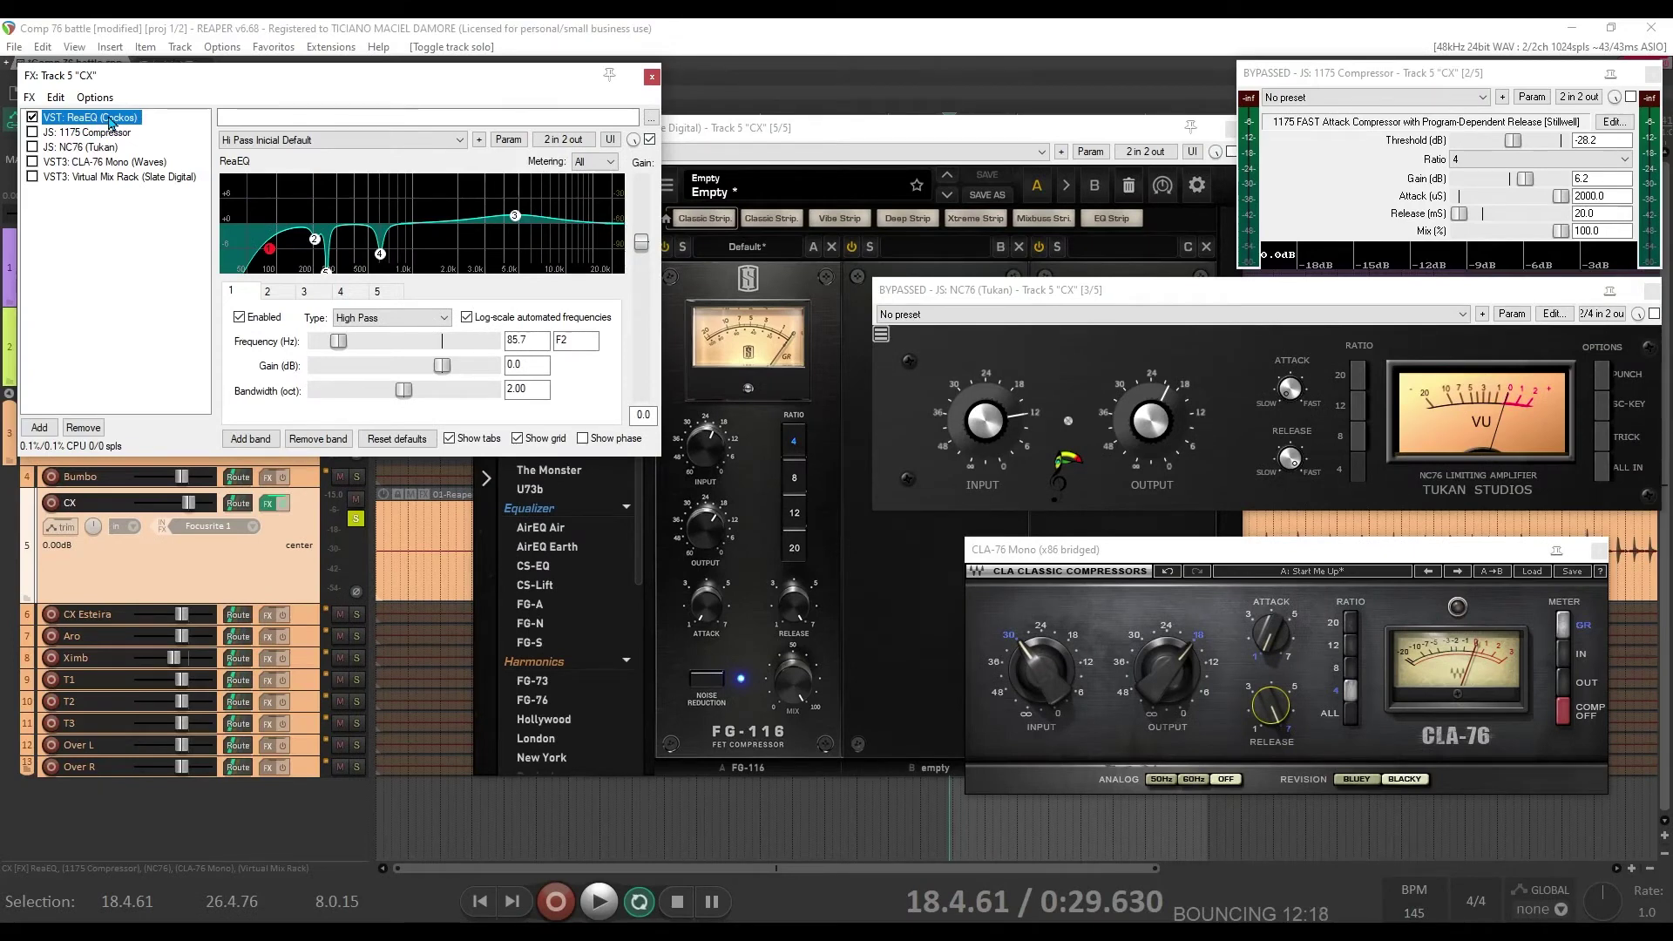
Play the looped section of the soloed CX track with all four compressors bypassed
key(space)
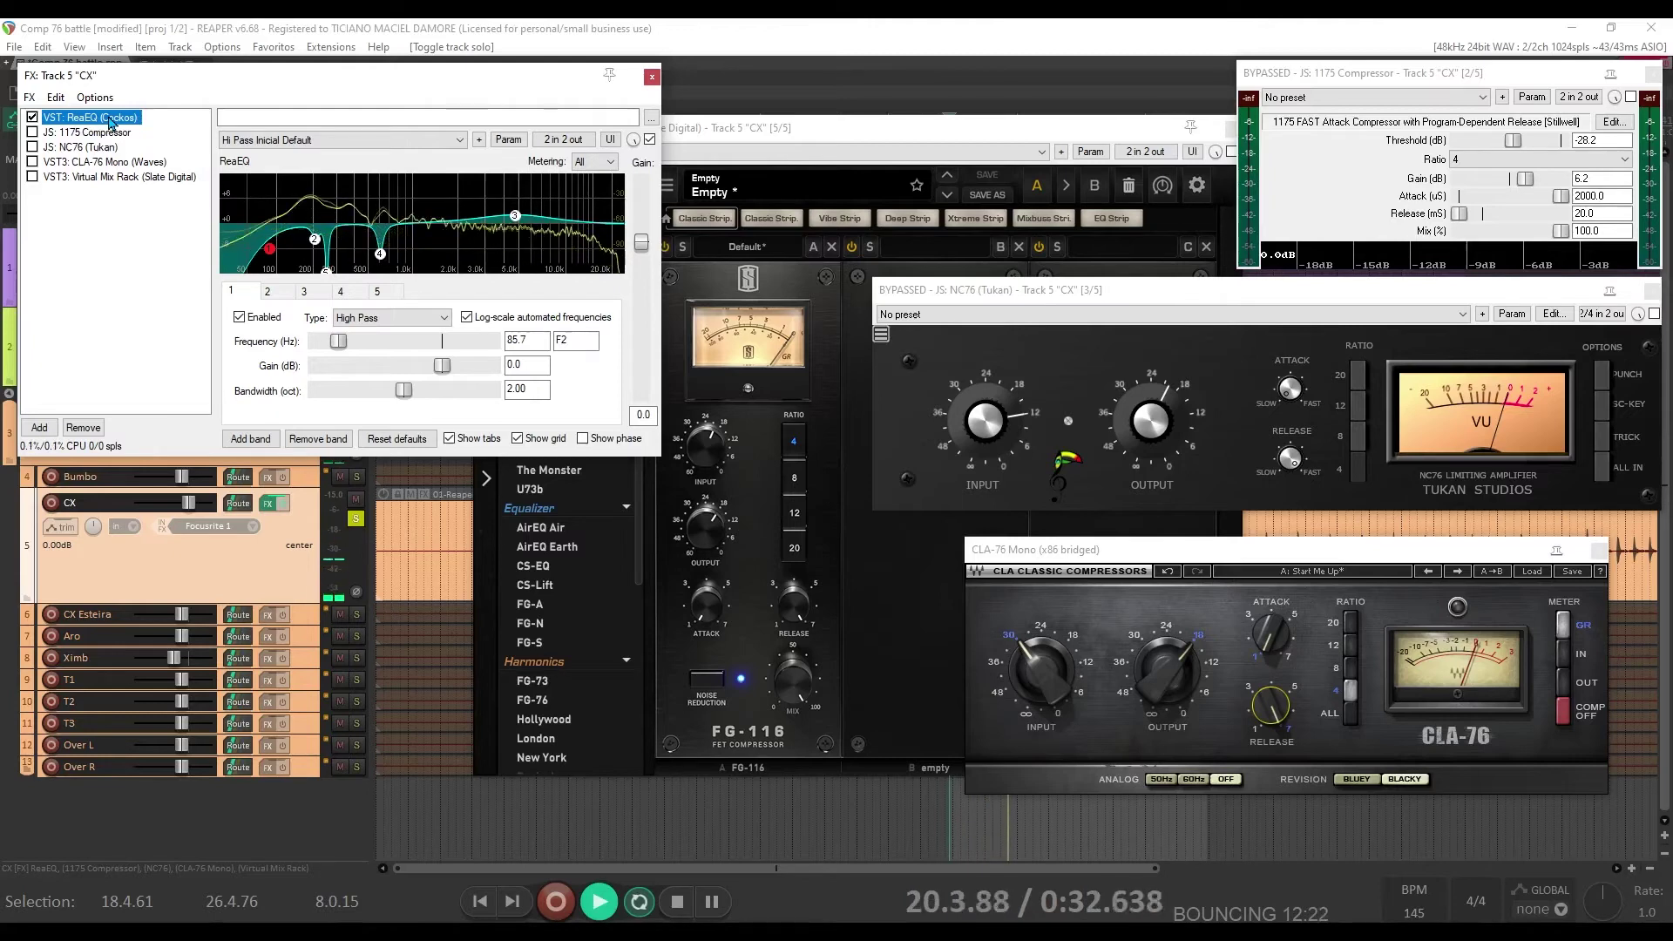
key(space)
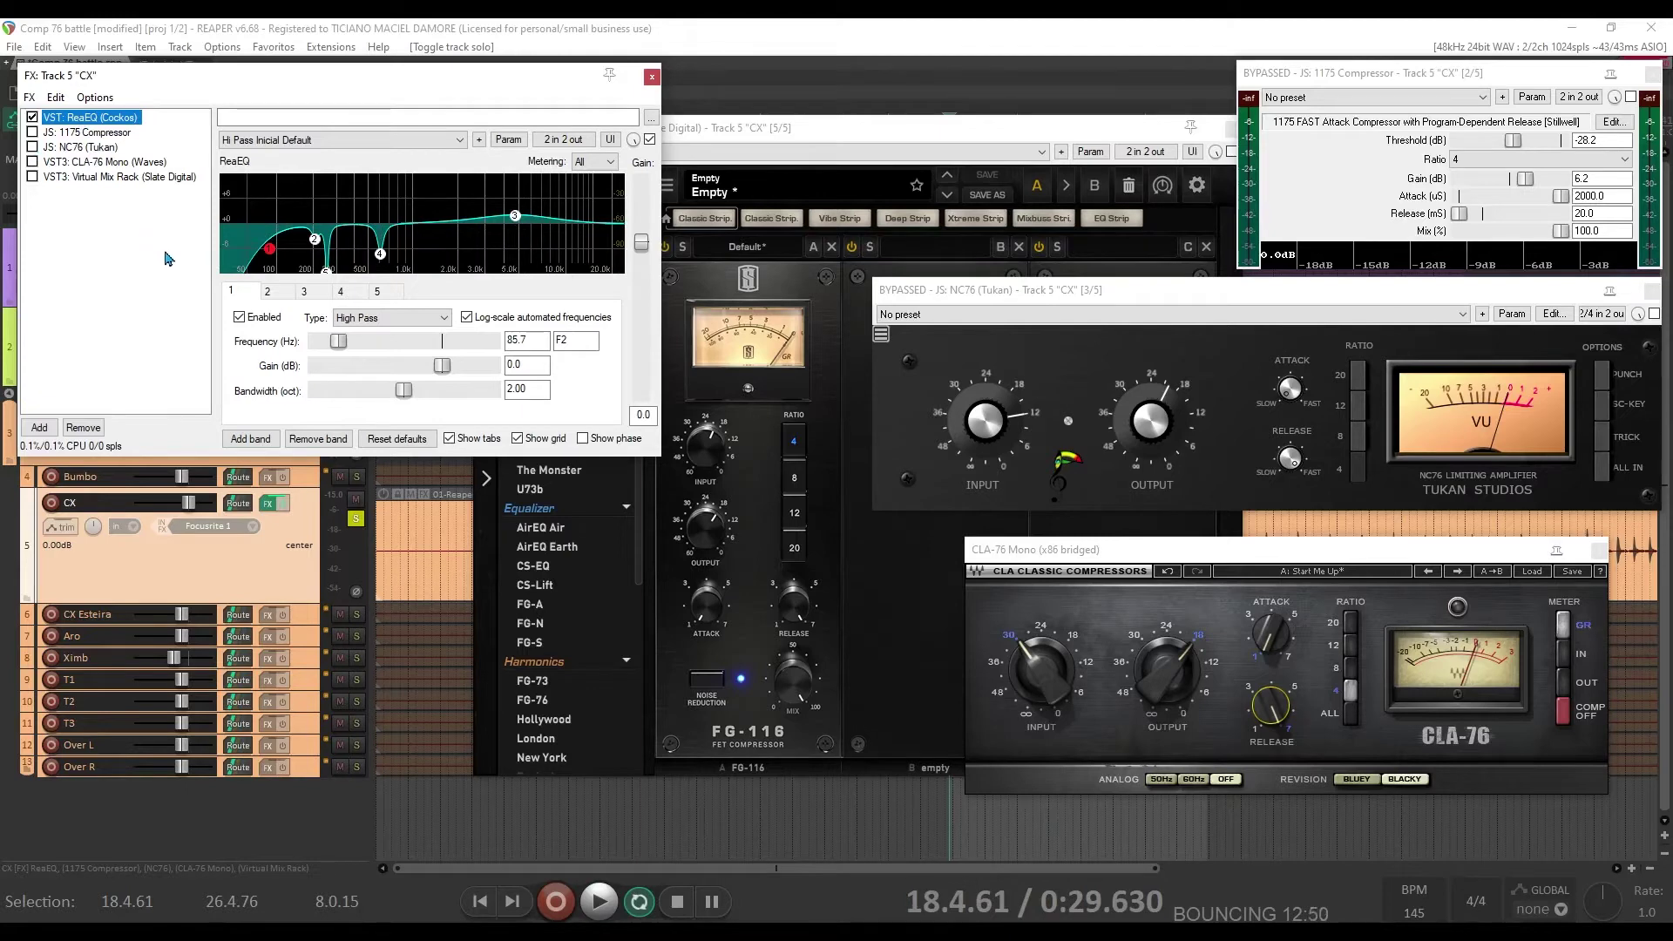
key(space)
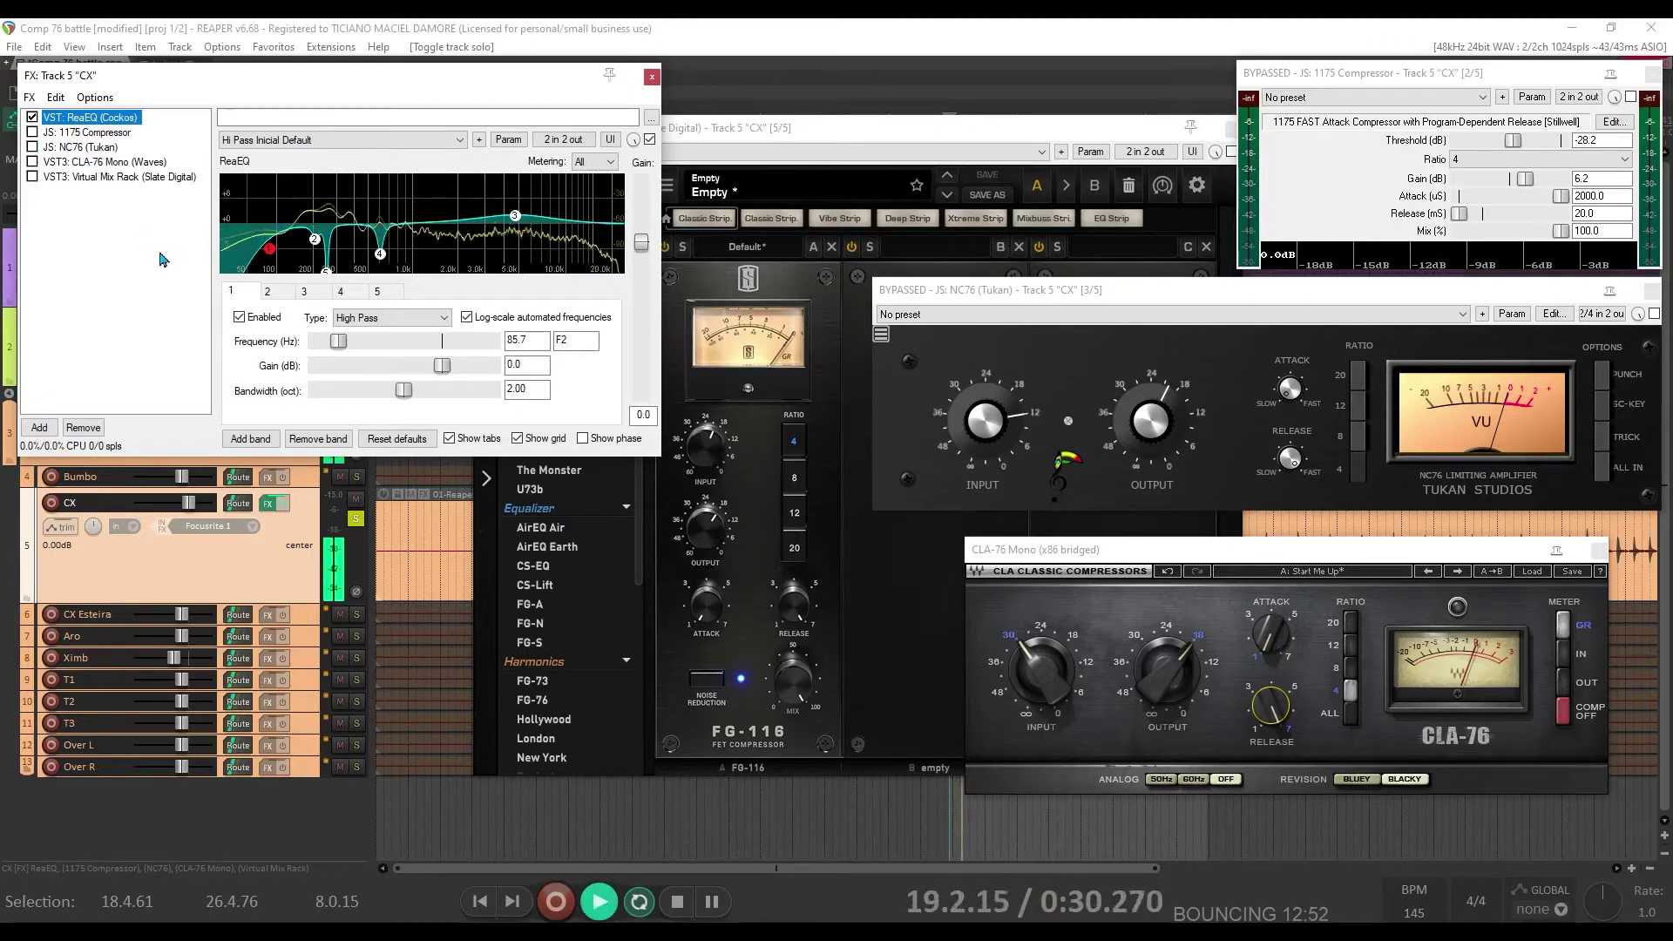
Compare the playing CX track with the 1175 Compressor enabled and bypassed, leaving it bypassed
click(33, 133)
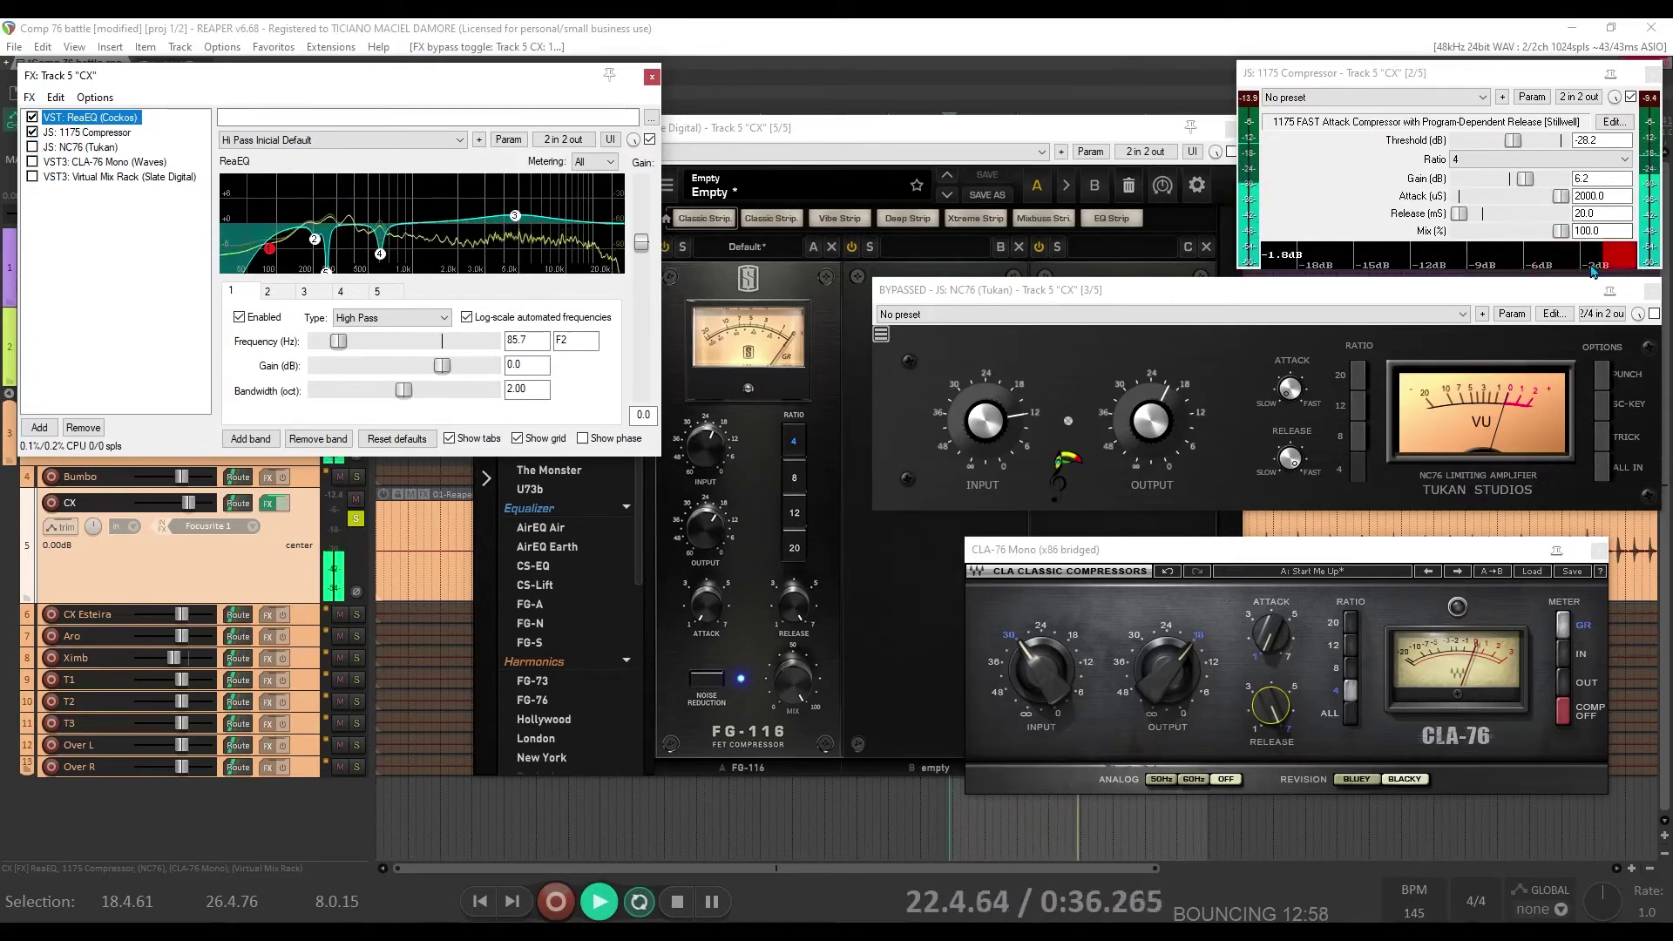
click(33, 132)
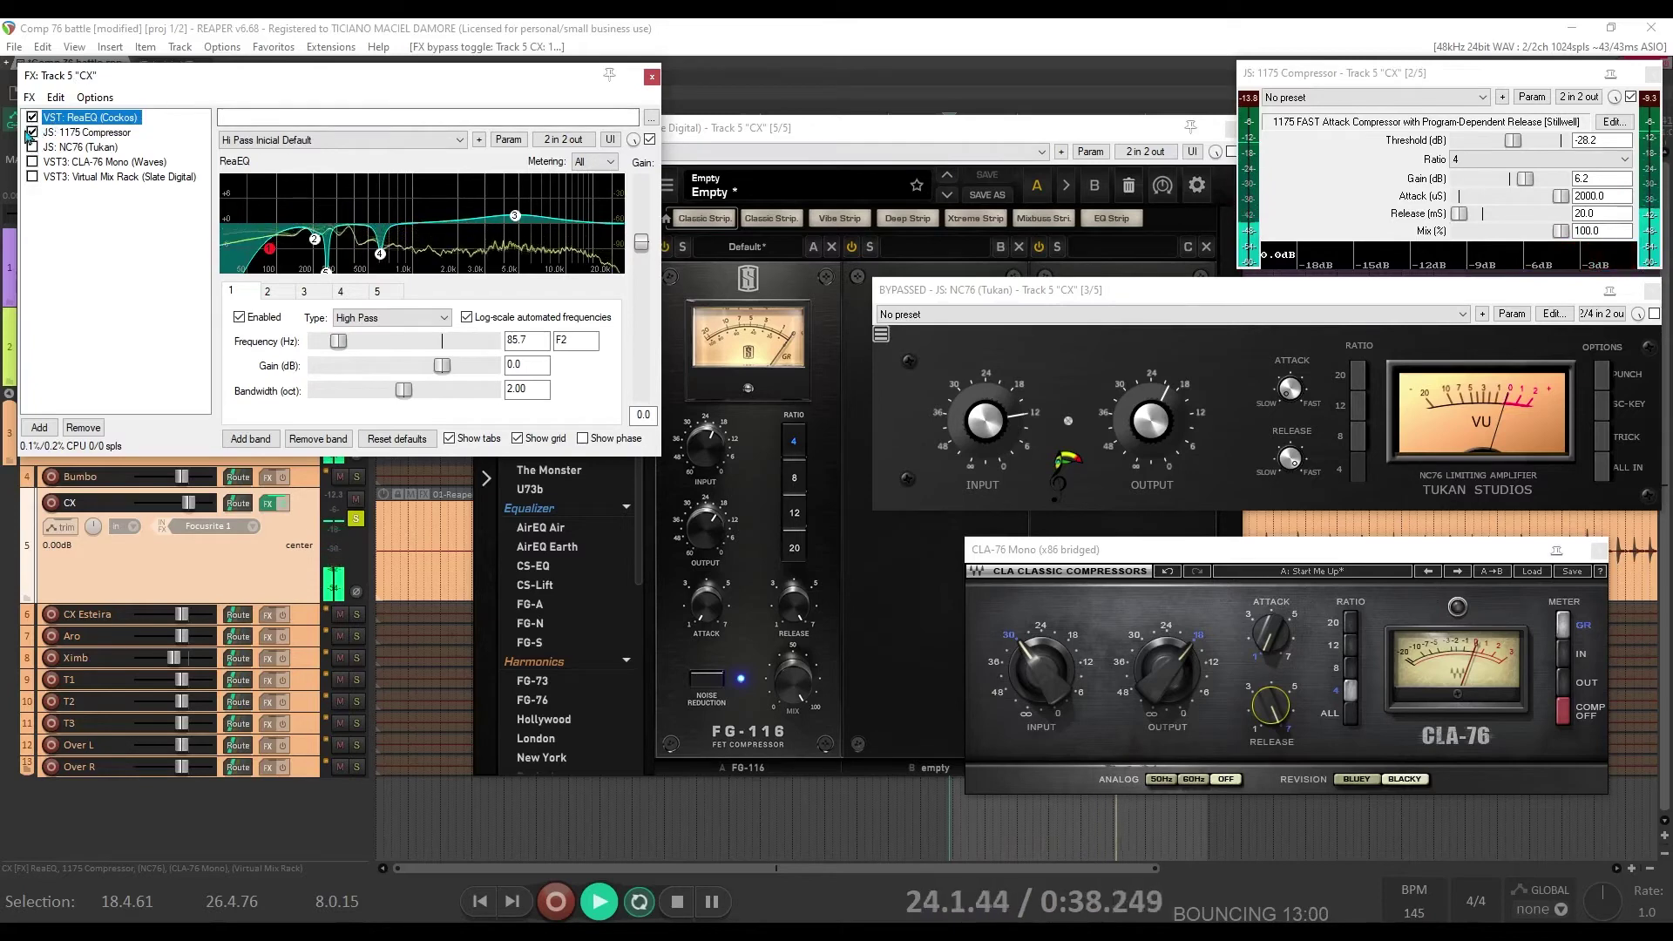
click(32, 133)
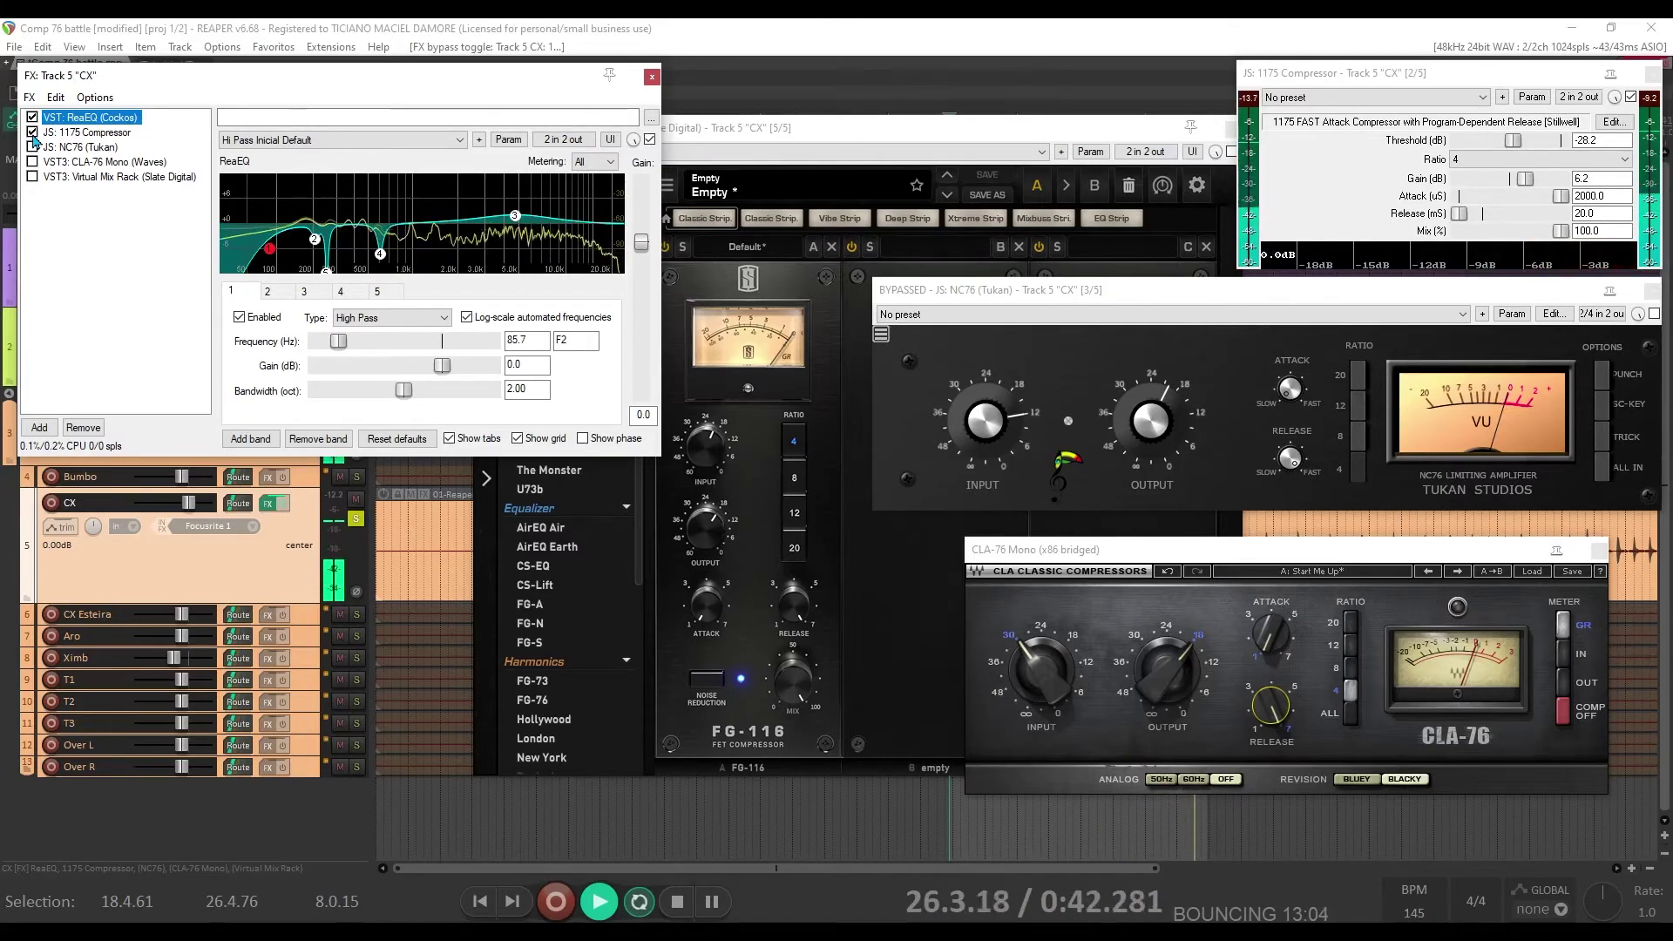
click(32, 133)
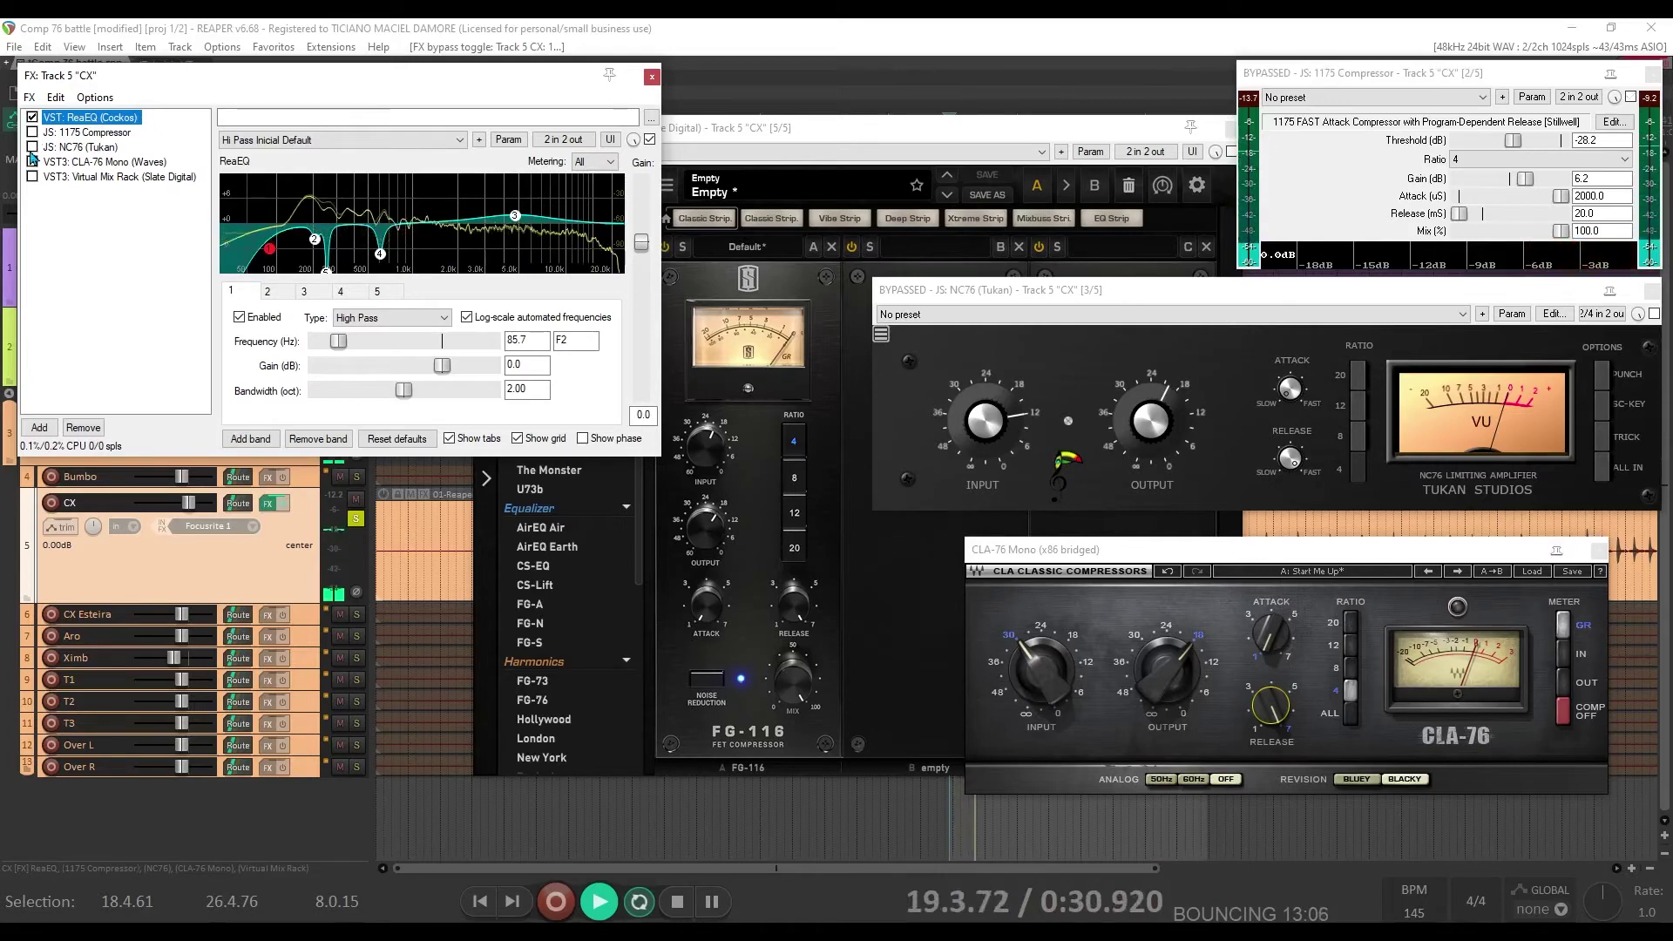
Compare the playing CX track with NC76 (Tukan), and separately CLA-76 Mono (Waves), enabled and bypassed, leaving both bypassed
click(32, 148)
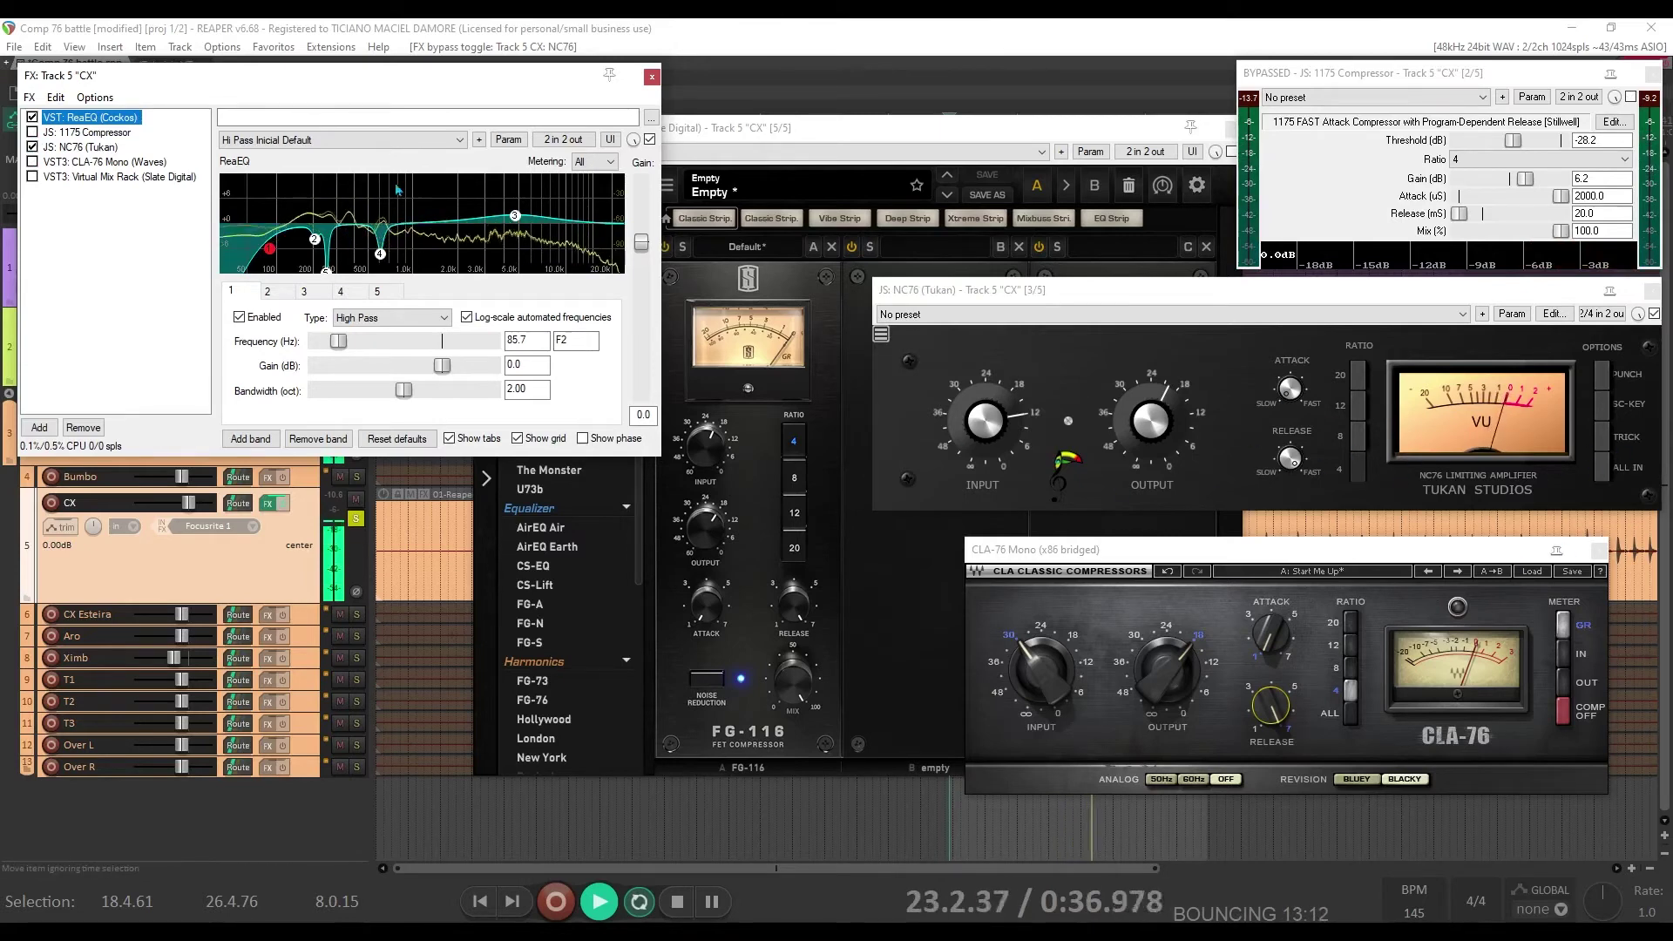
click(33, 146)
click(32, 161)
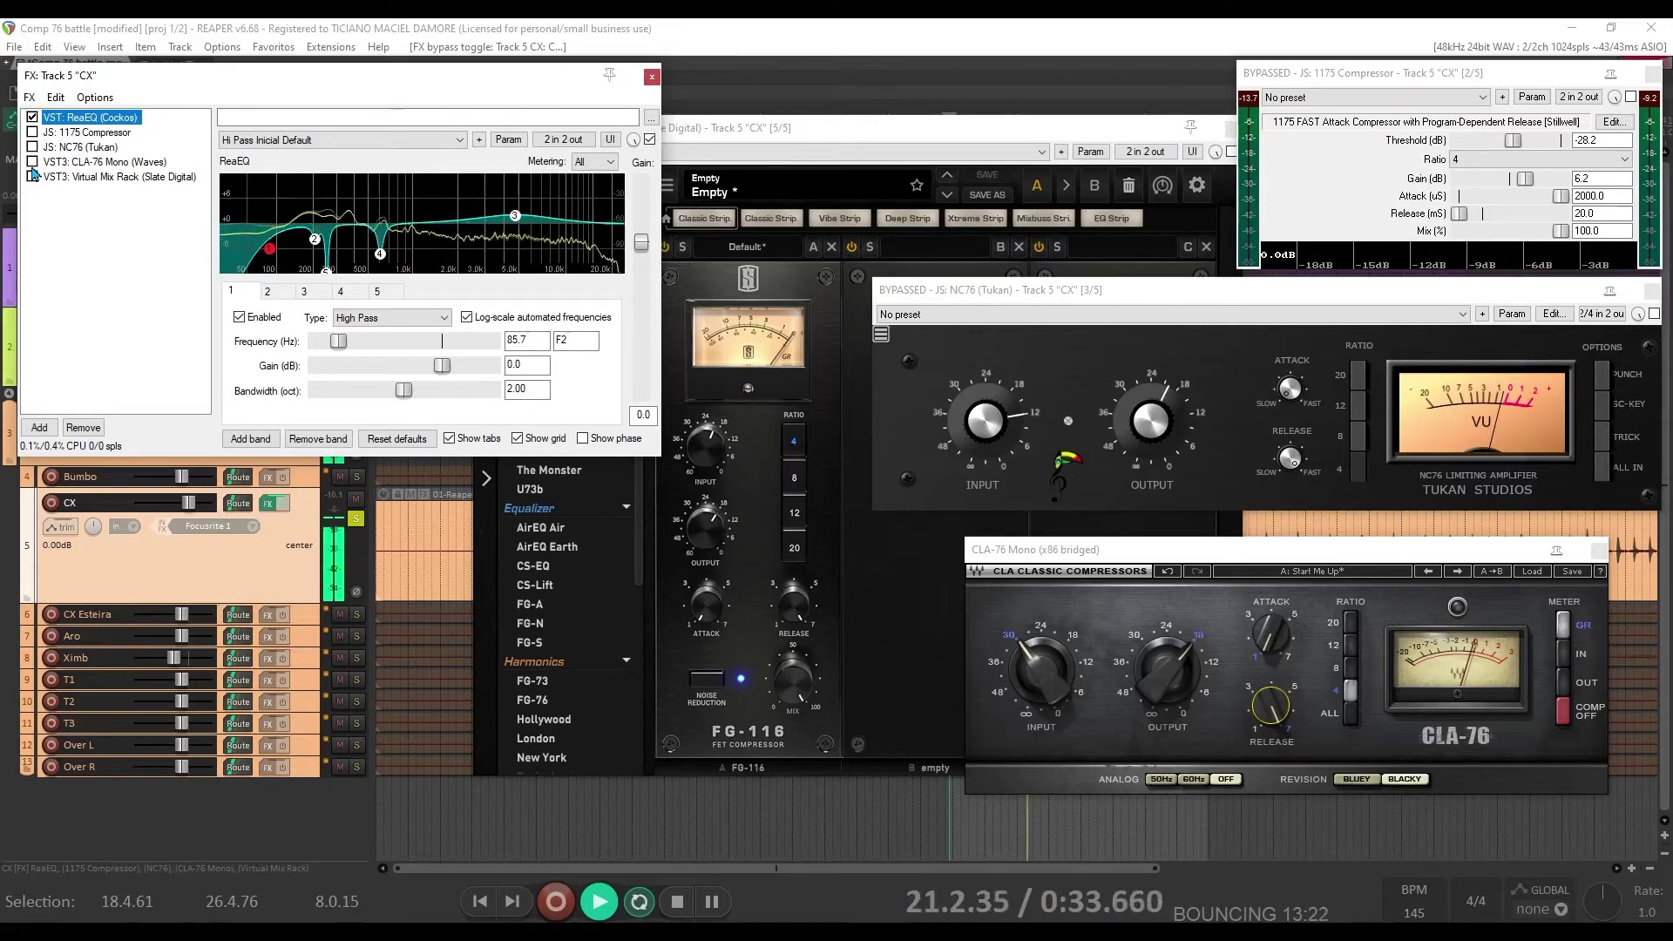
Compare the playing CX track with Virtual Mix Rack (Slate Digital) enabled and bypassed, leaving it bypassed, and stop playback
click(32, 176)
click(33, 178)
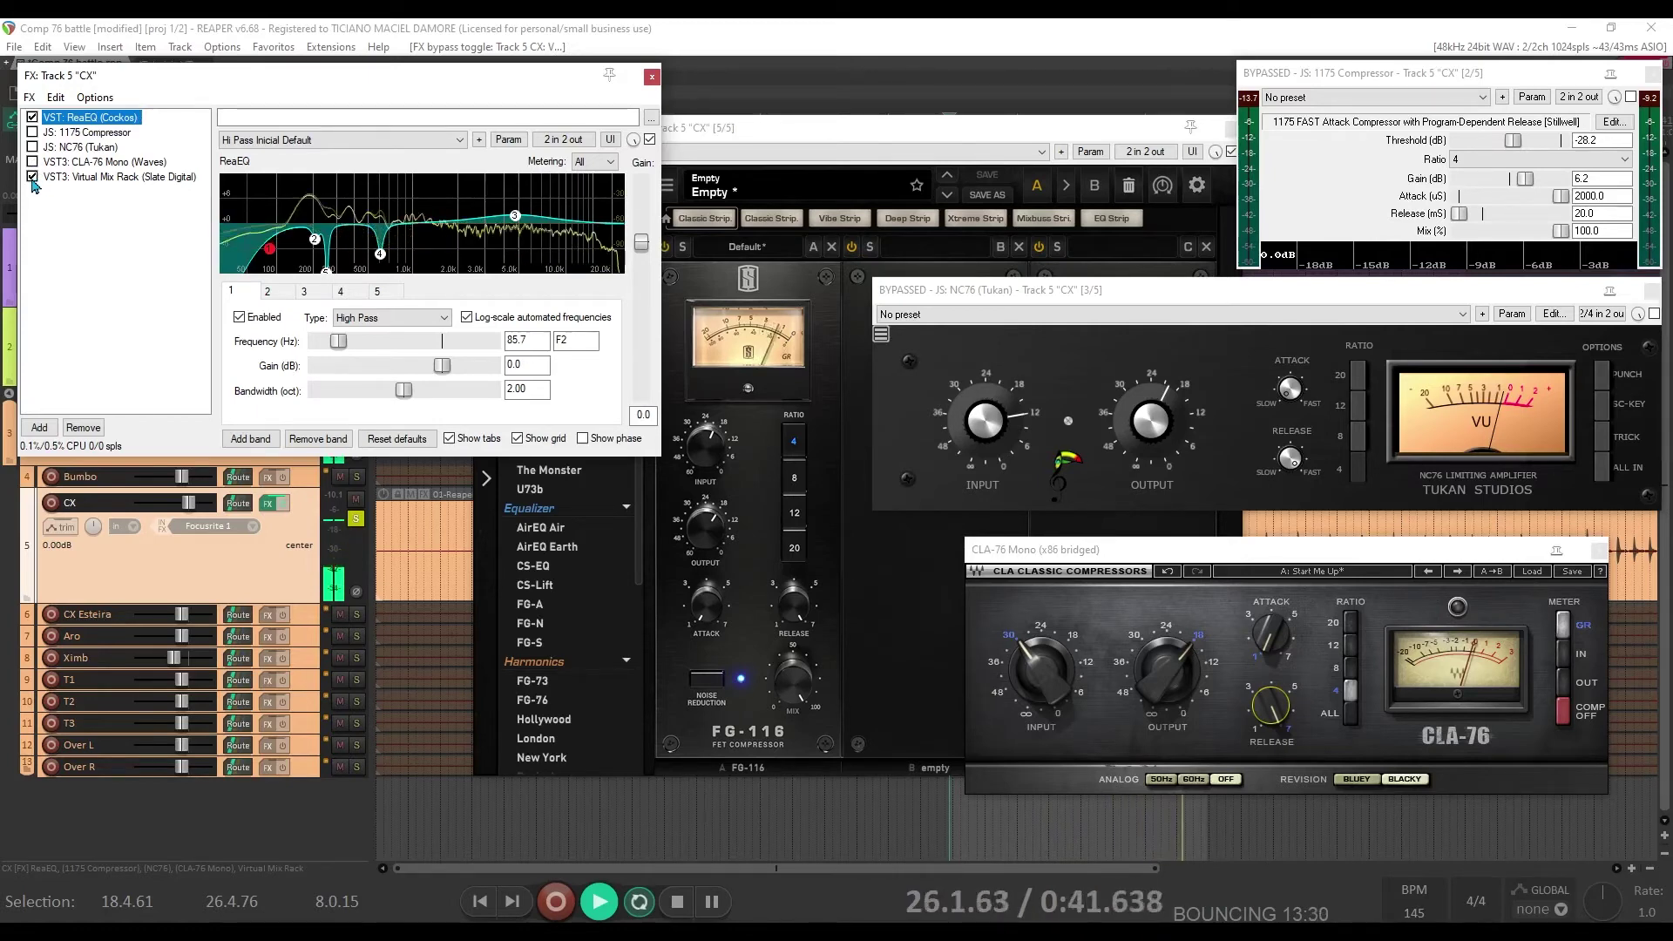
click(33, 176)
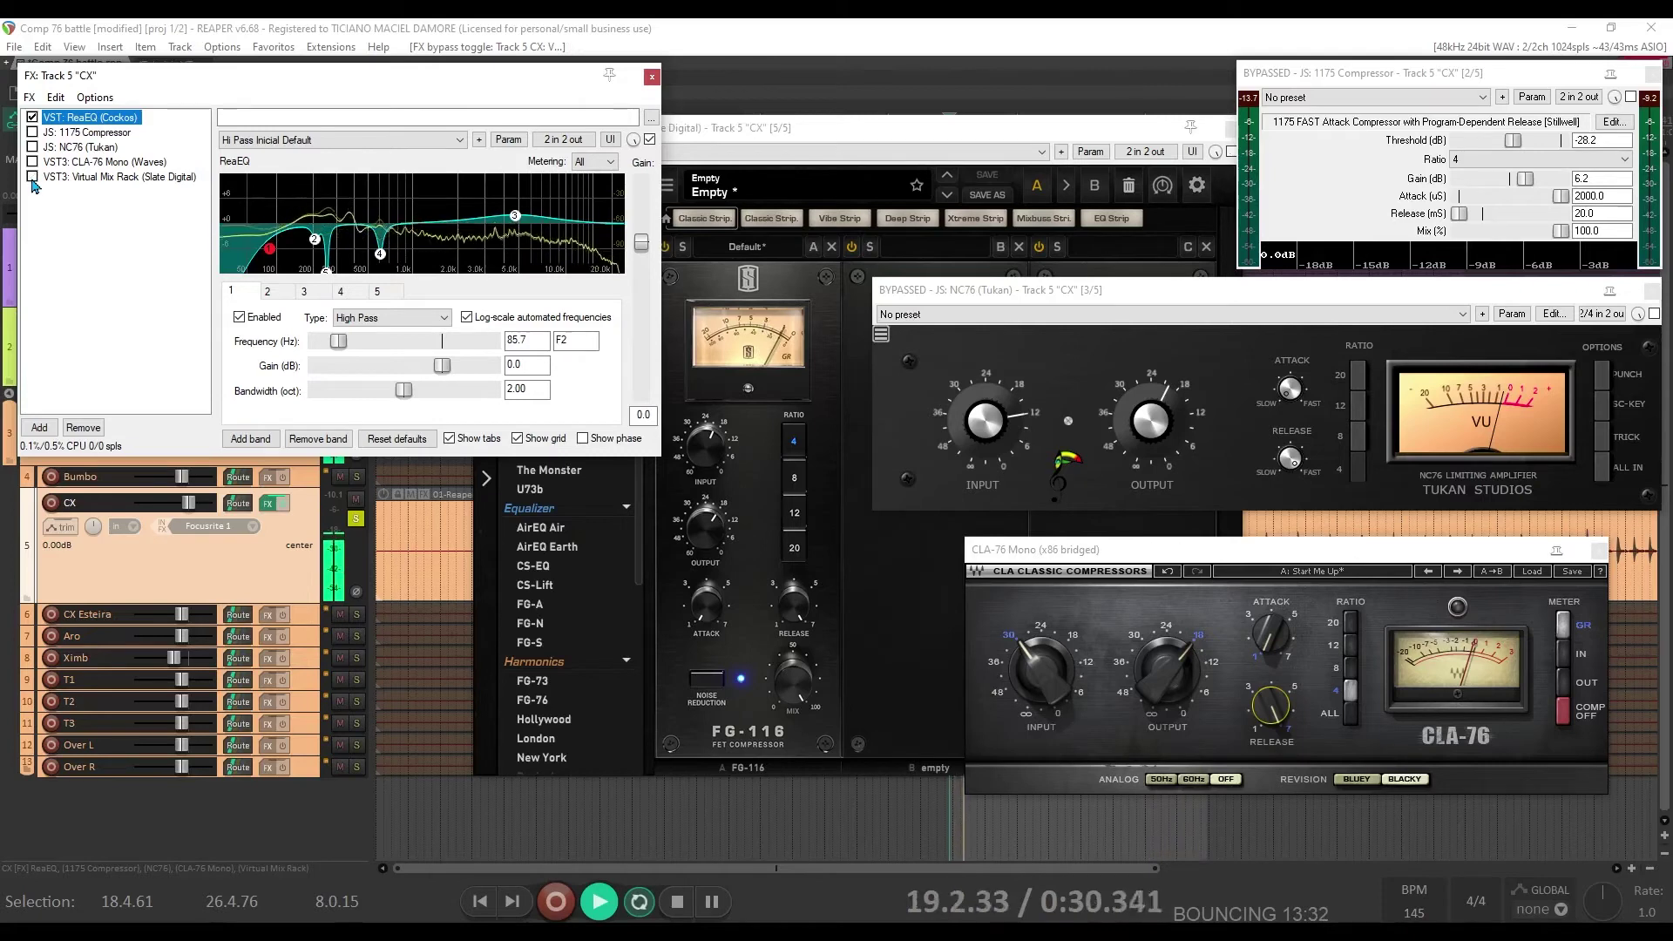
key(space)
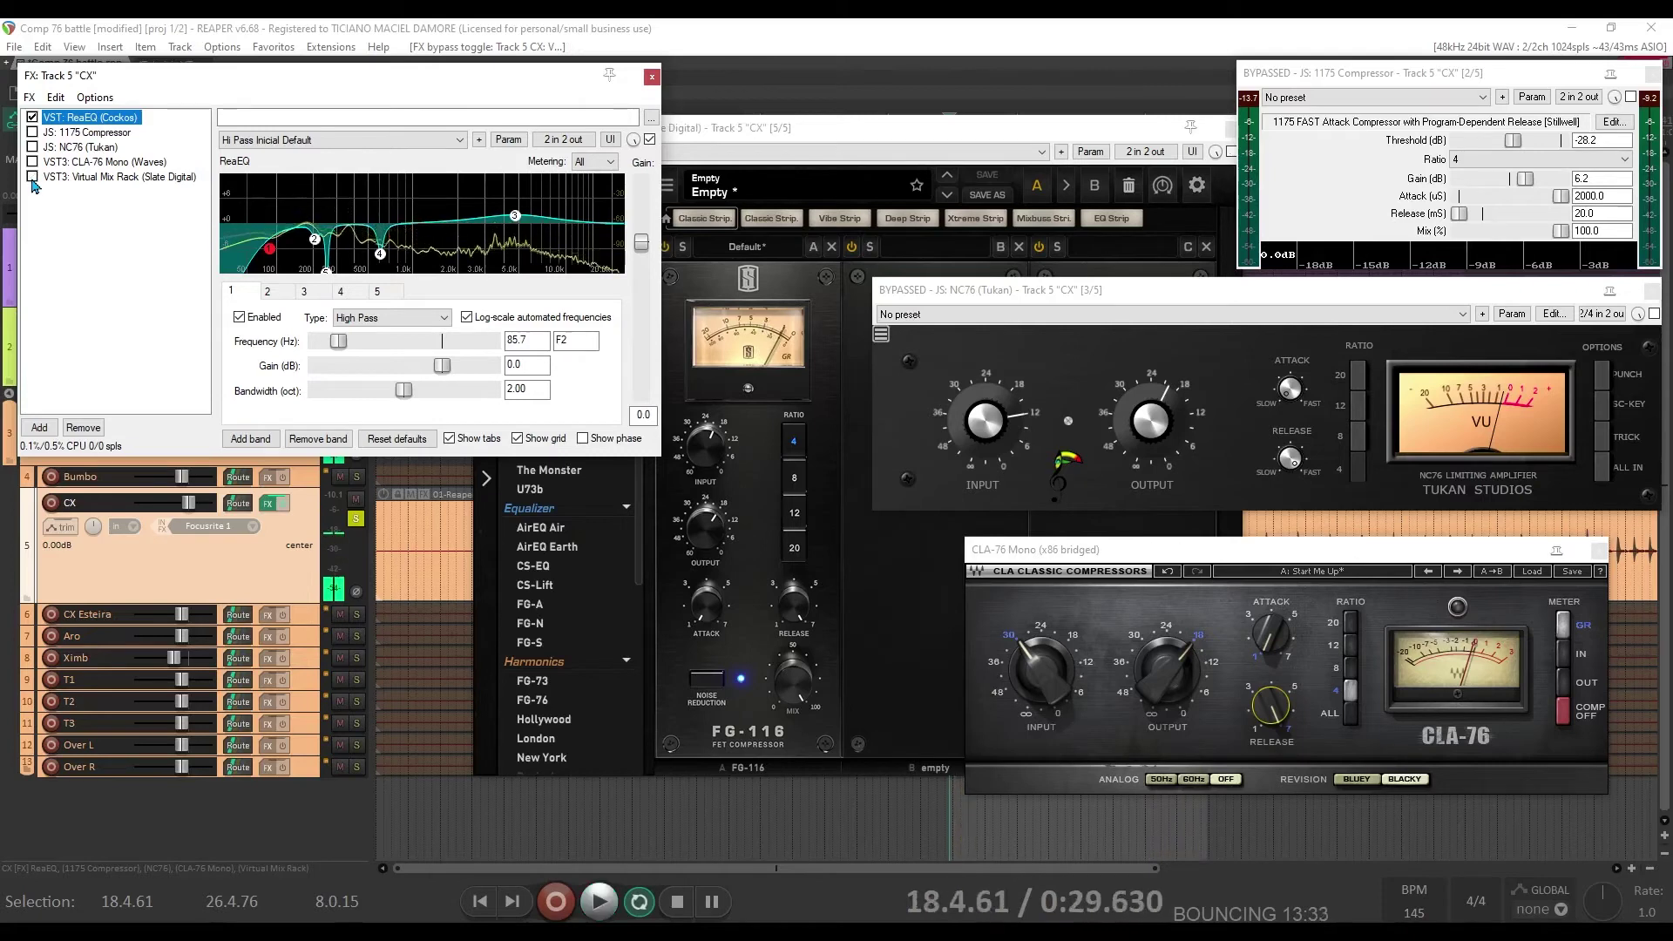
Select 1175 Compressor and NC76 on the CX track, enable only the 1175, and swap their bypass states during playback
double_click(79, 132)
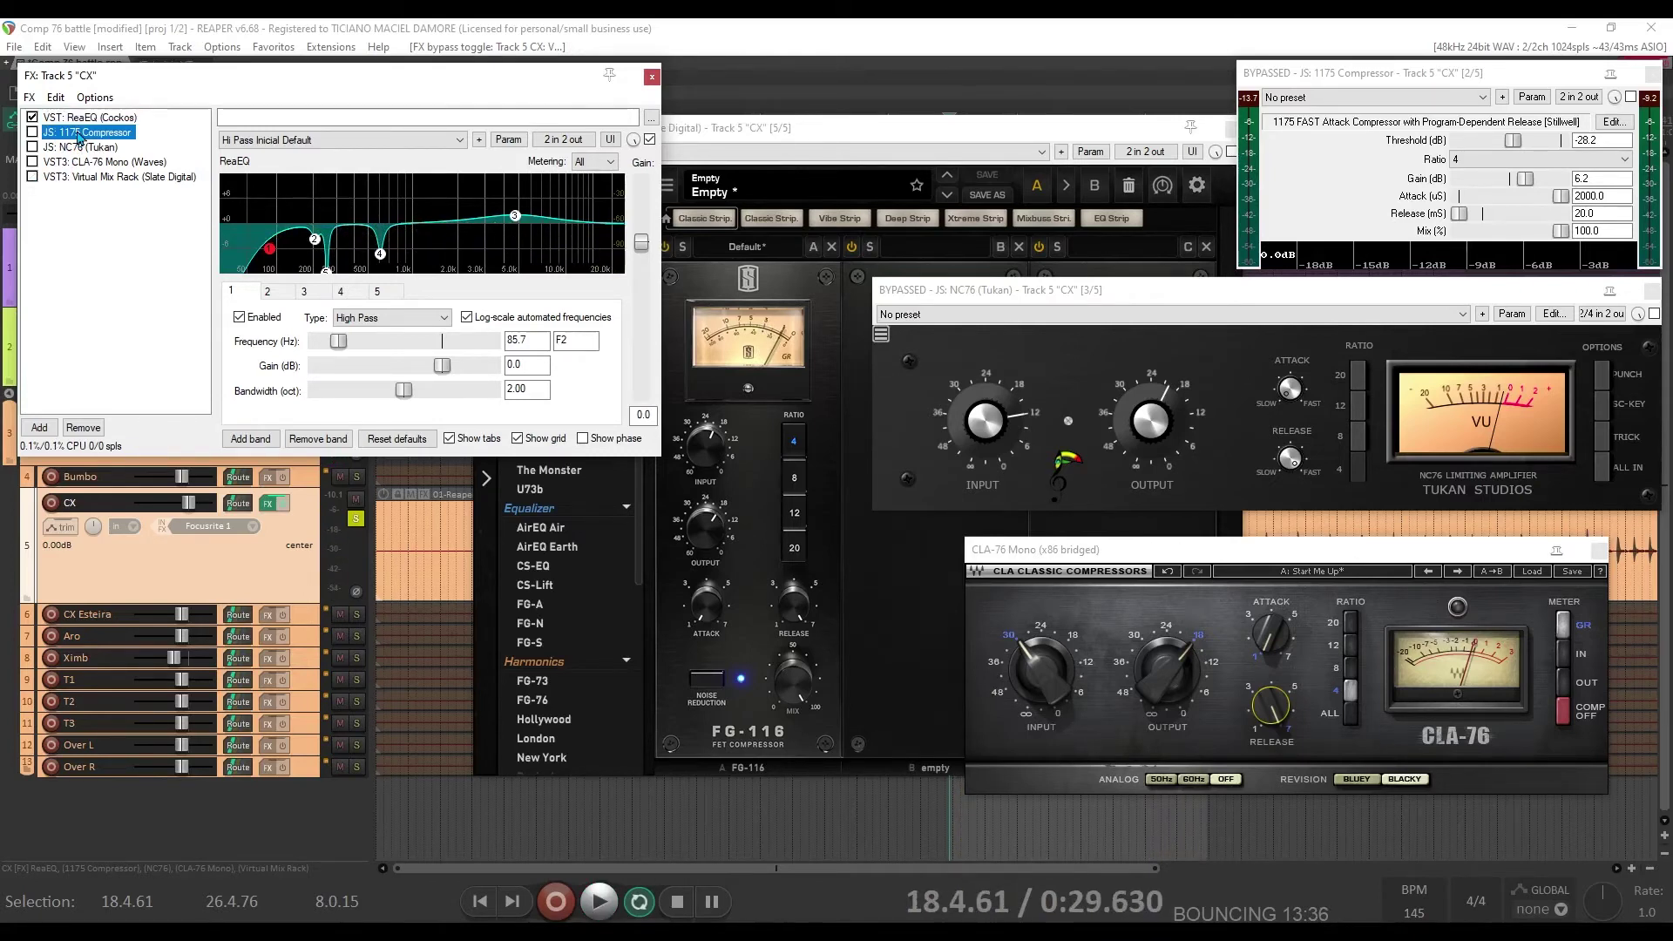
double_click(78, 150)
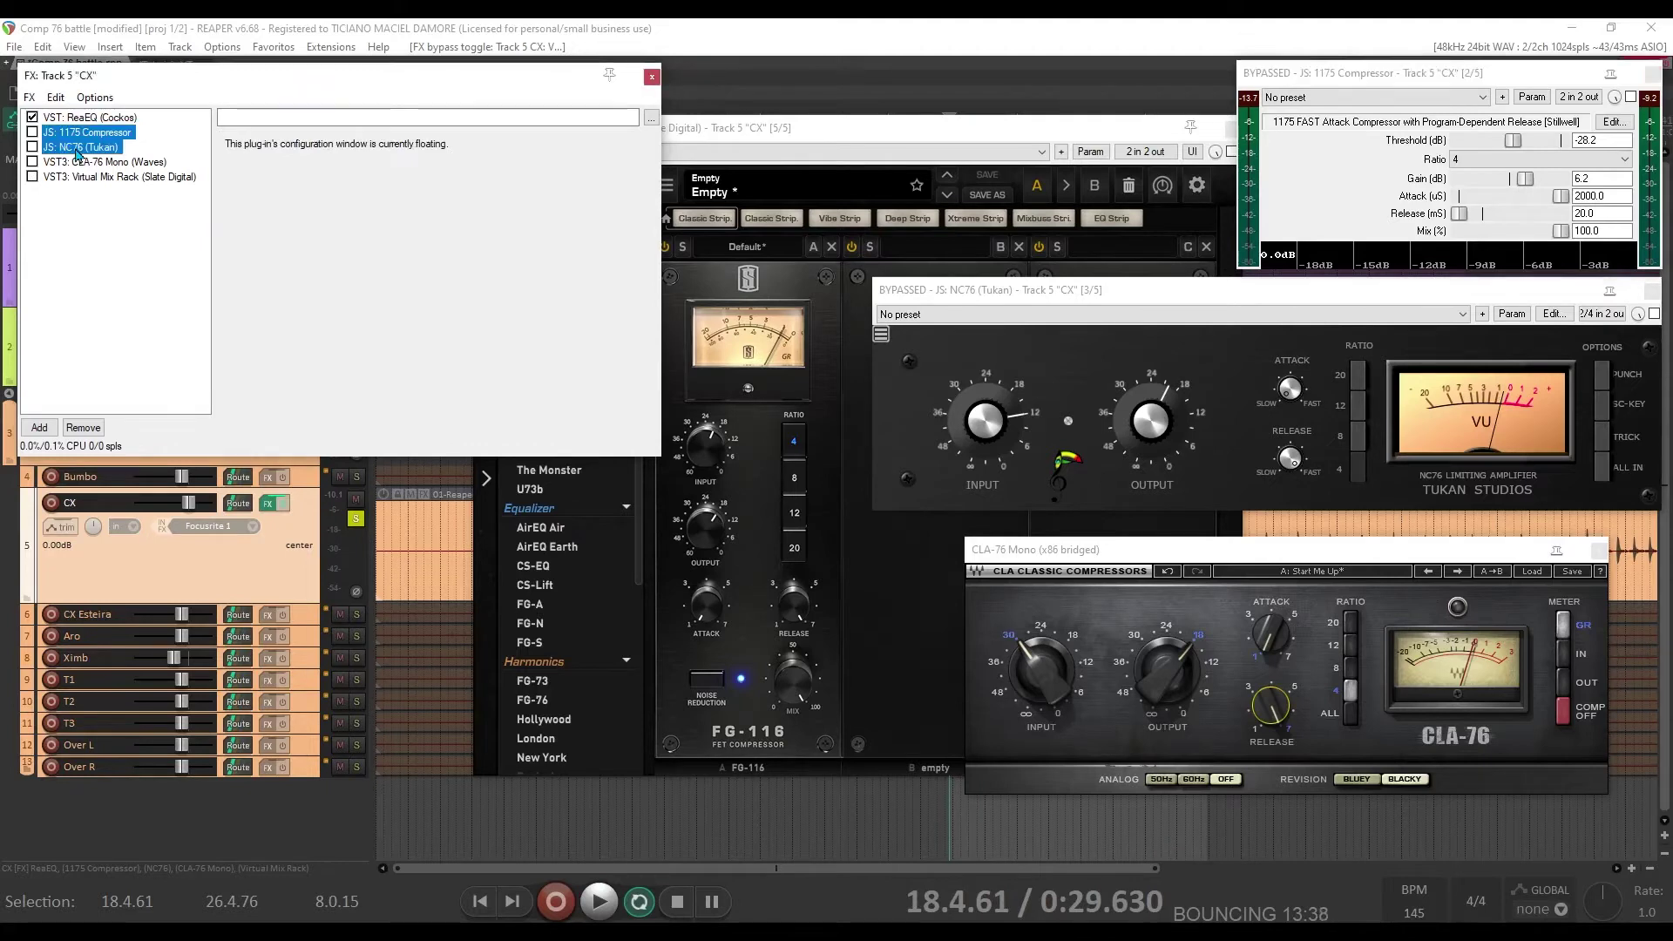
click(87, 75)
key(shift+Up)
click(33, 132)
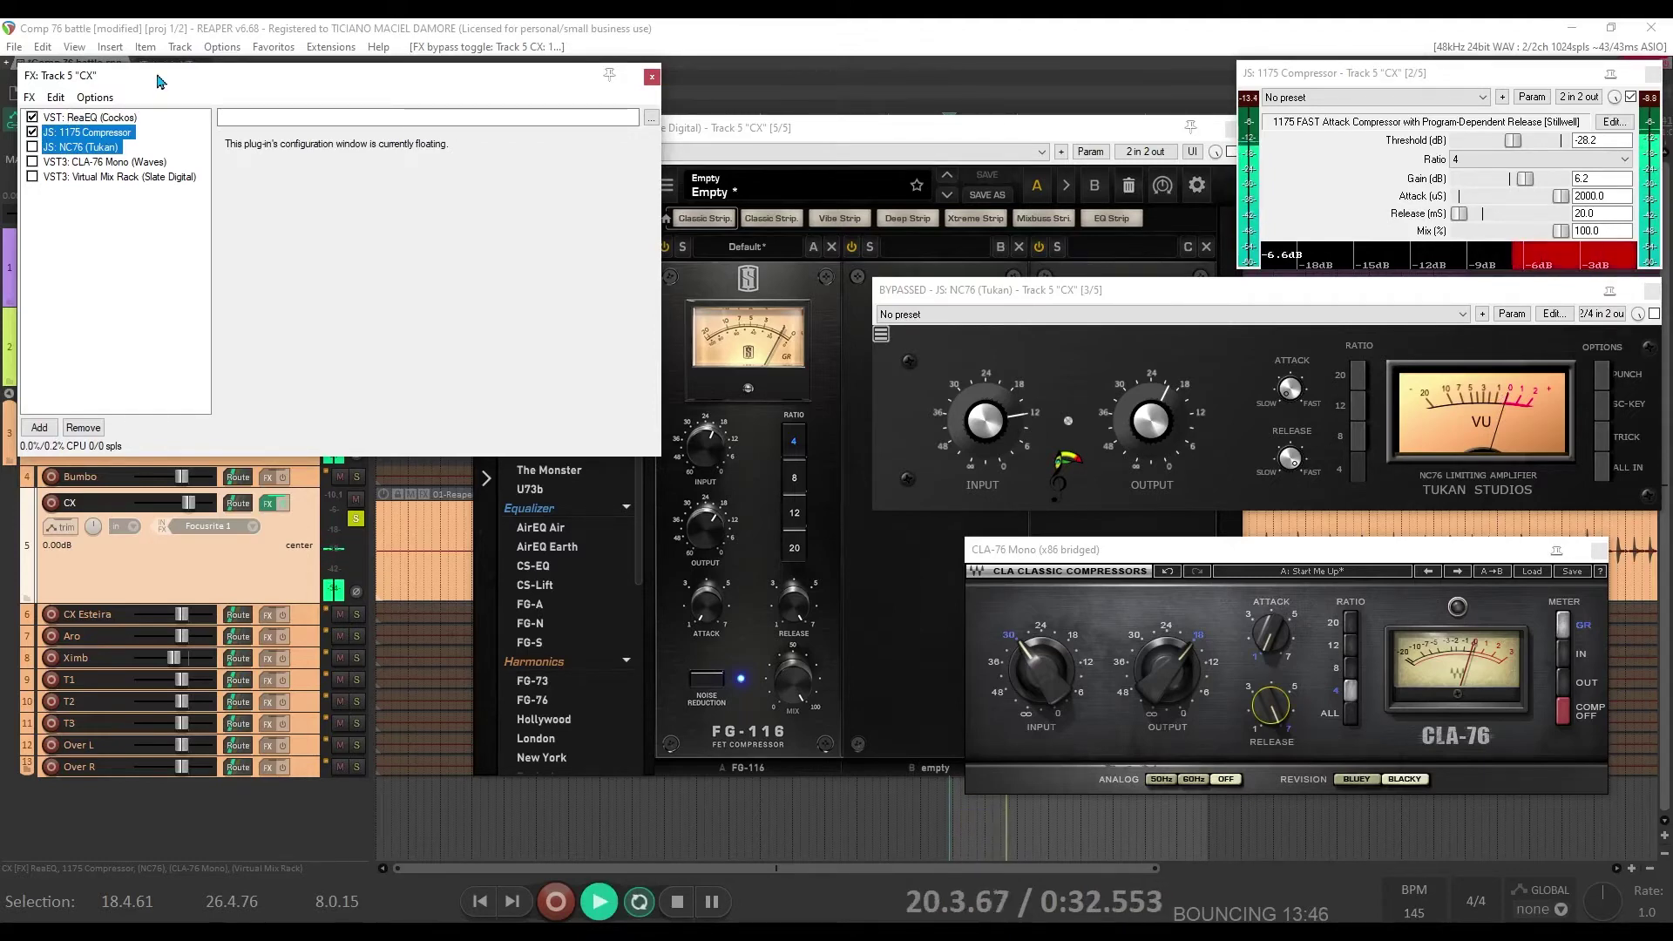
key(ctrl+b)
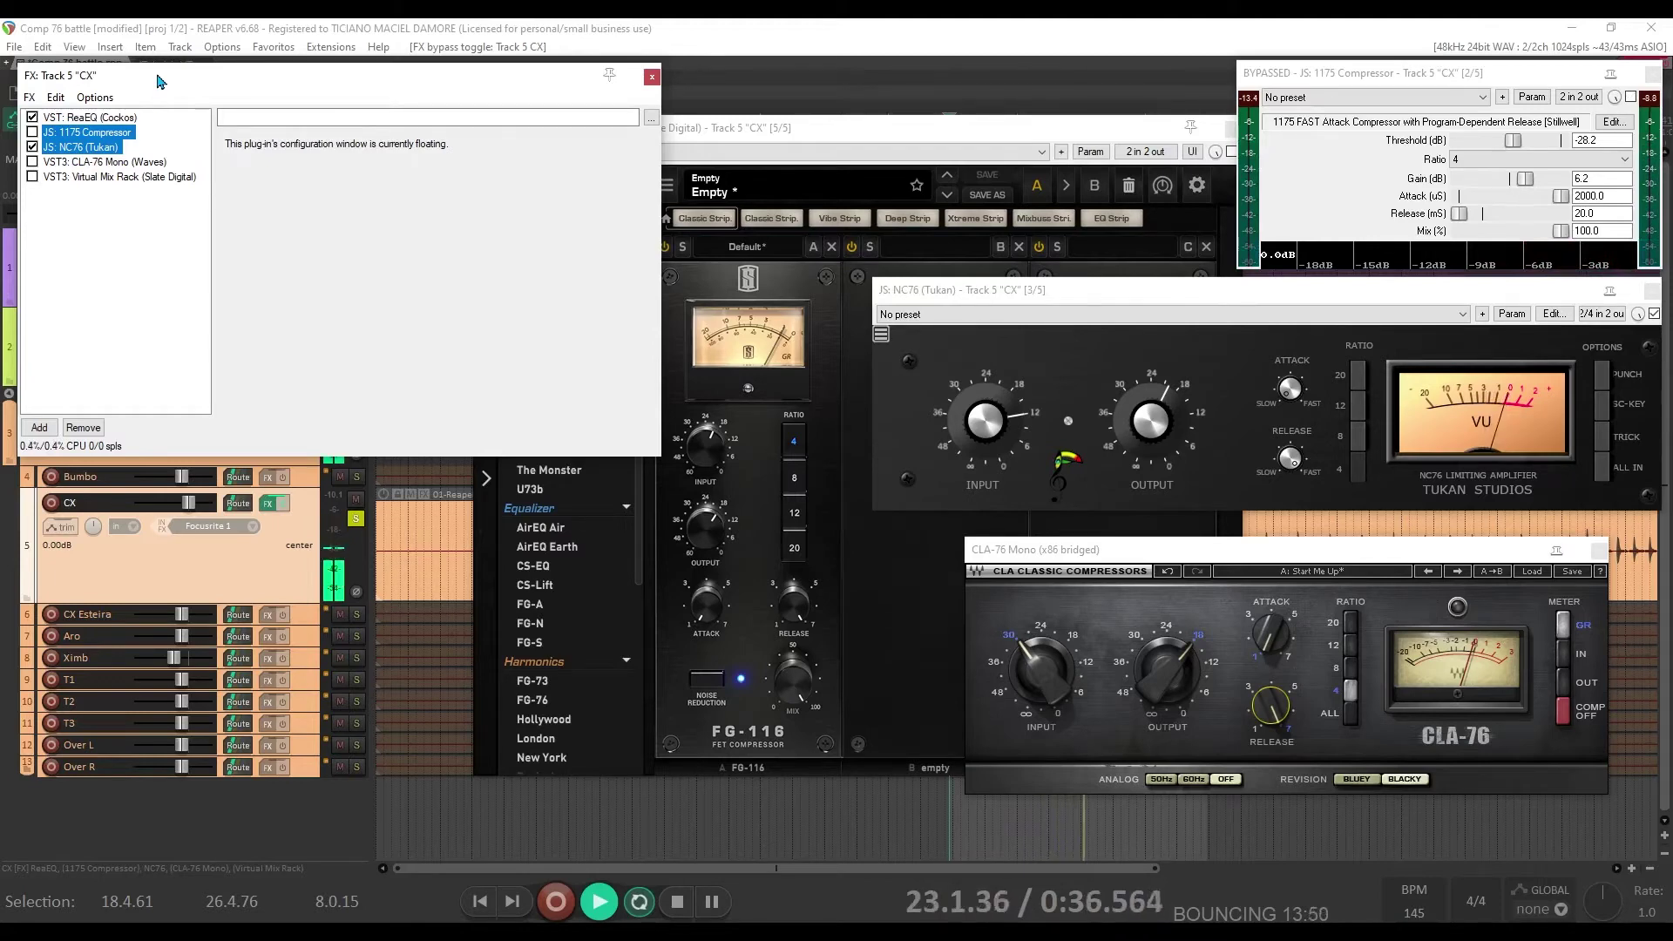
key(ctrl+b)
key(ctrl+b)
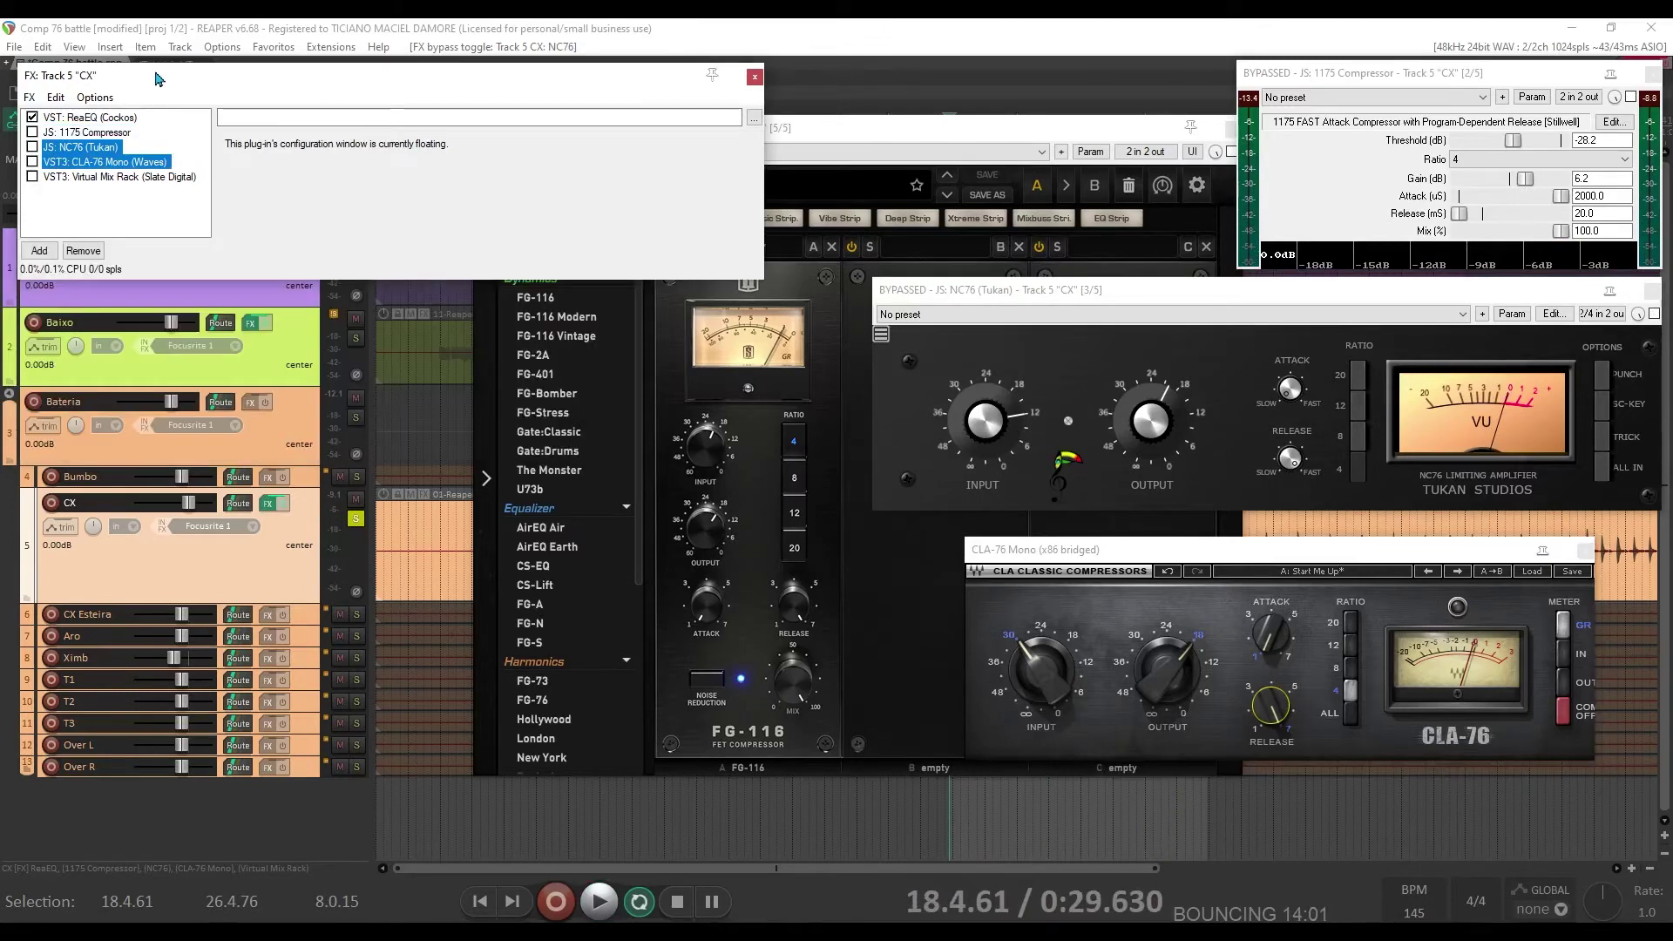
Enable NC76 on the CX track, alternate it with CLA-76 Mono during playback, and stop with CLA-76 Mono enabled
click(35, 146)
key(space)
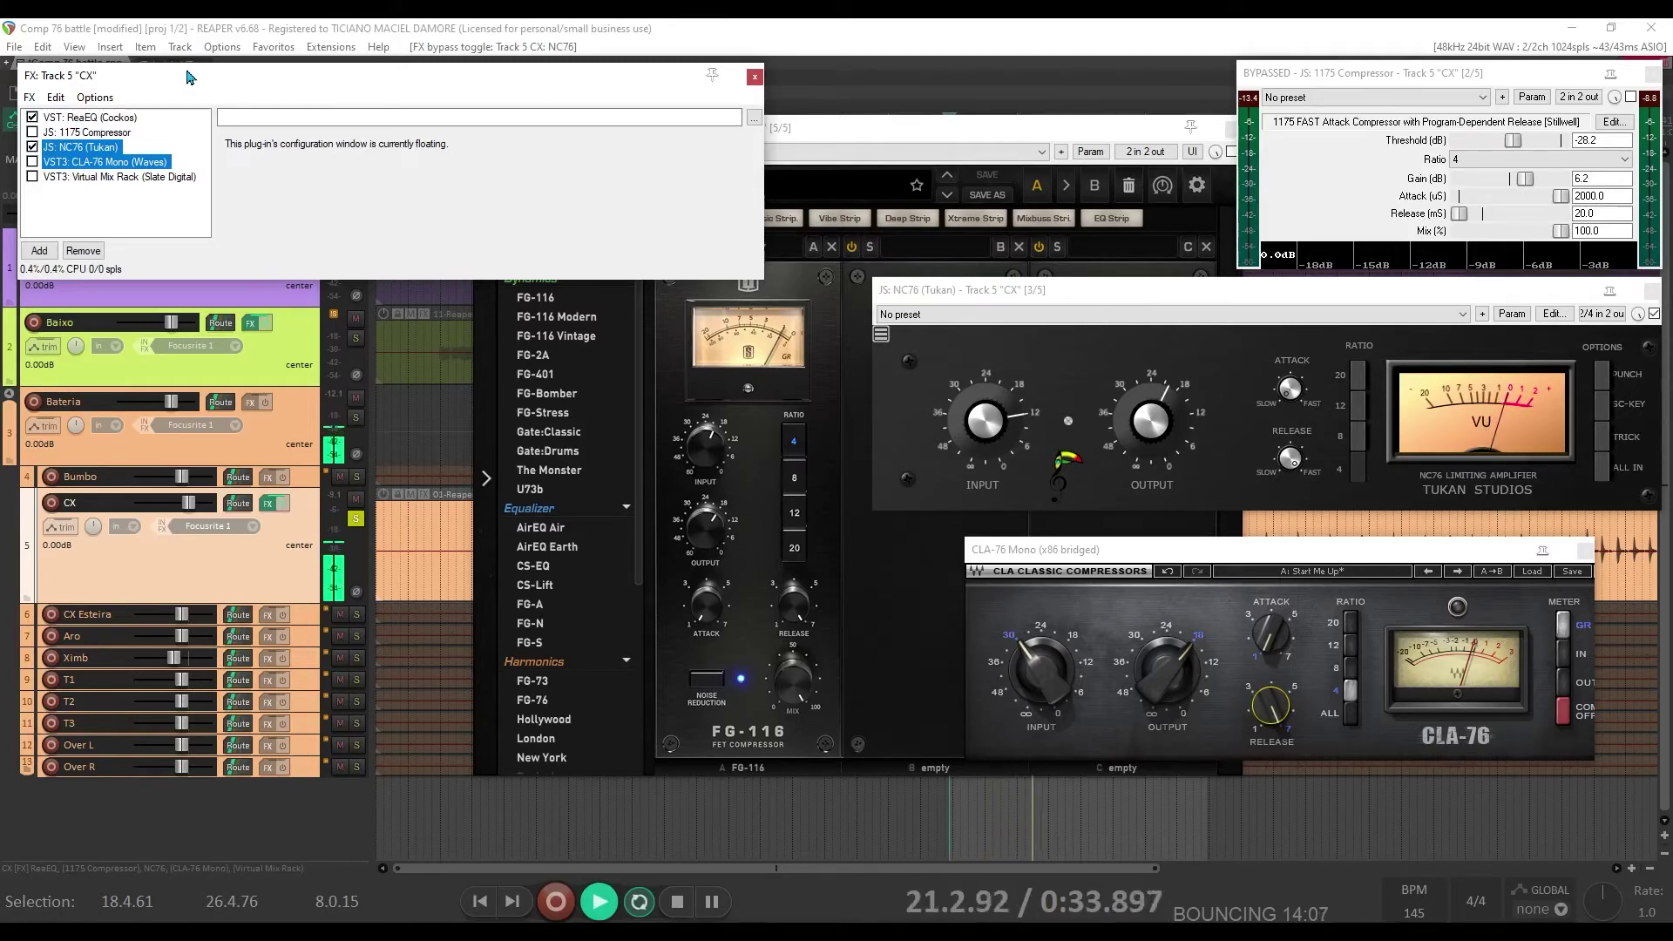
key(ctrl+b)
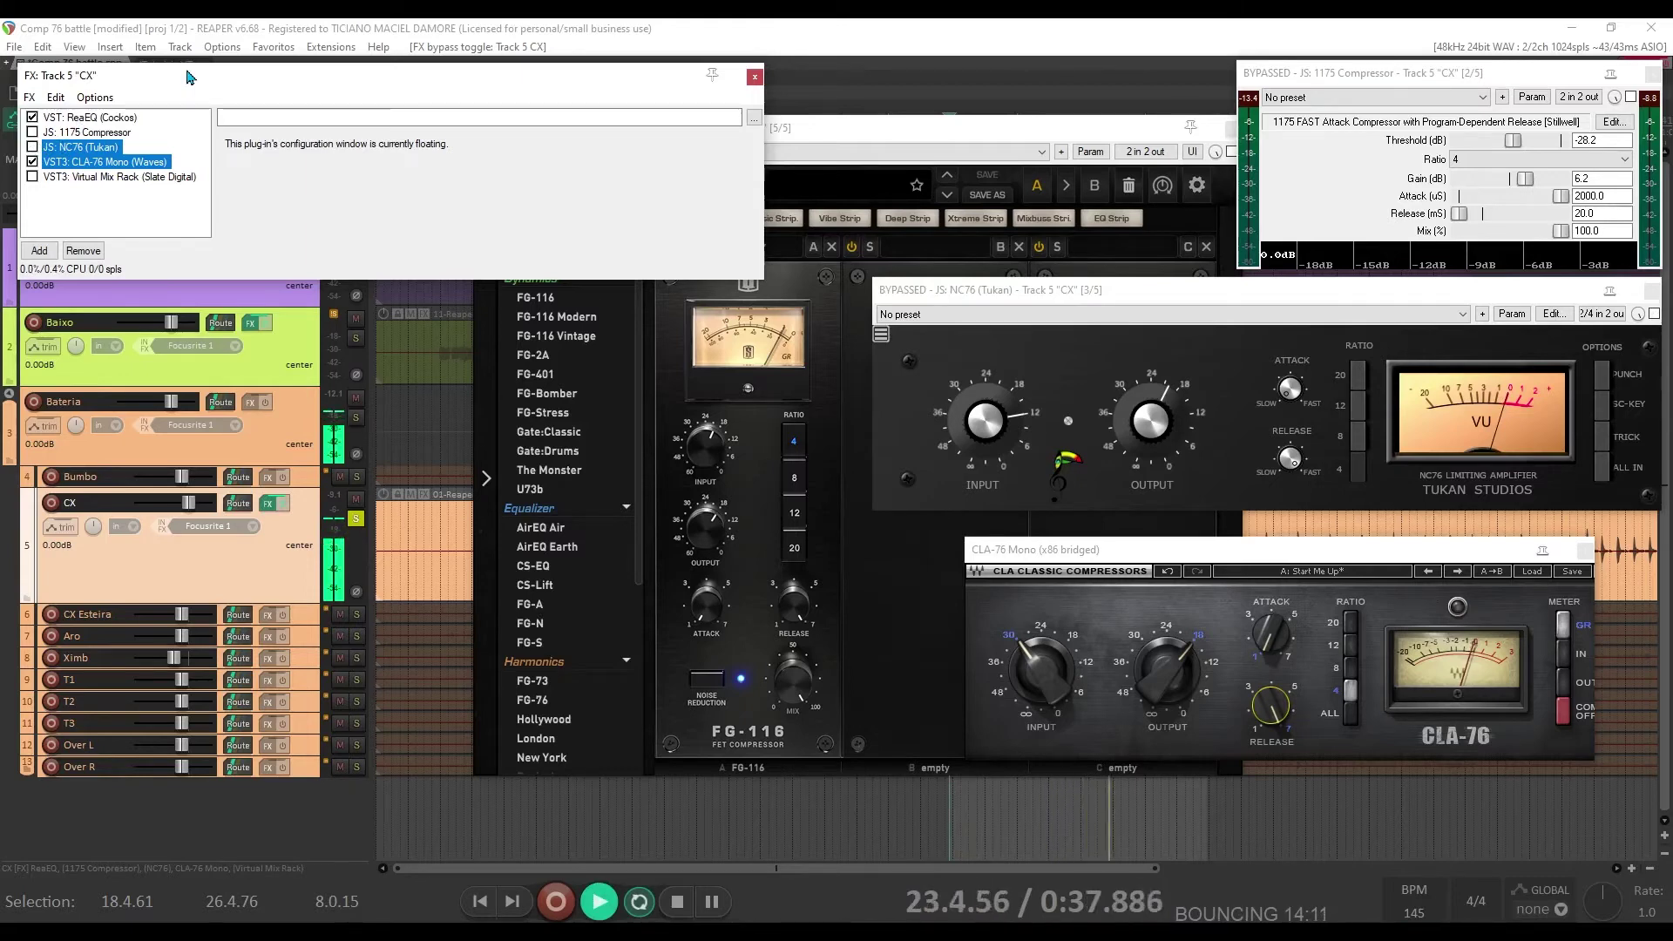
key(ctrl+b)
key(ctrl+b)
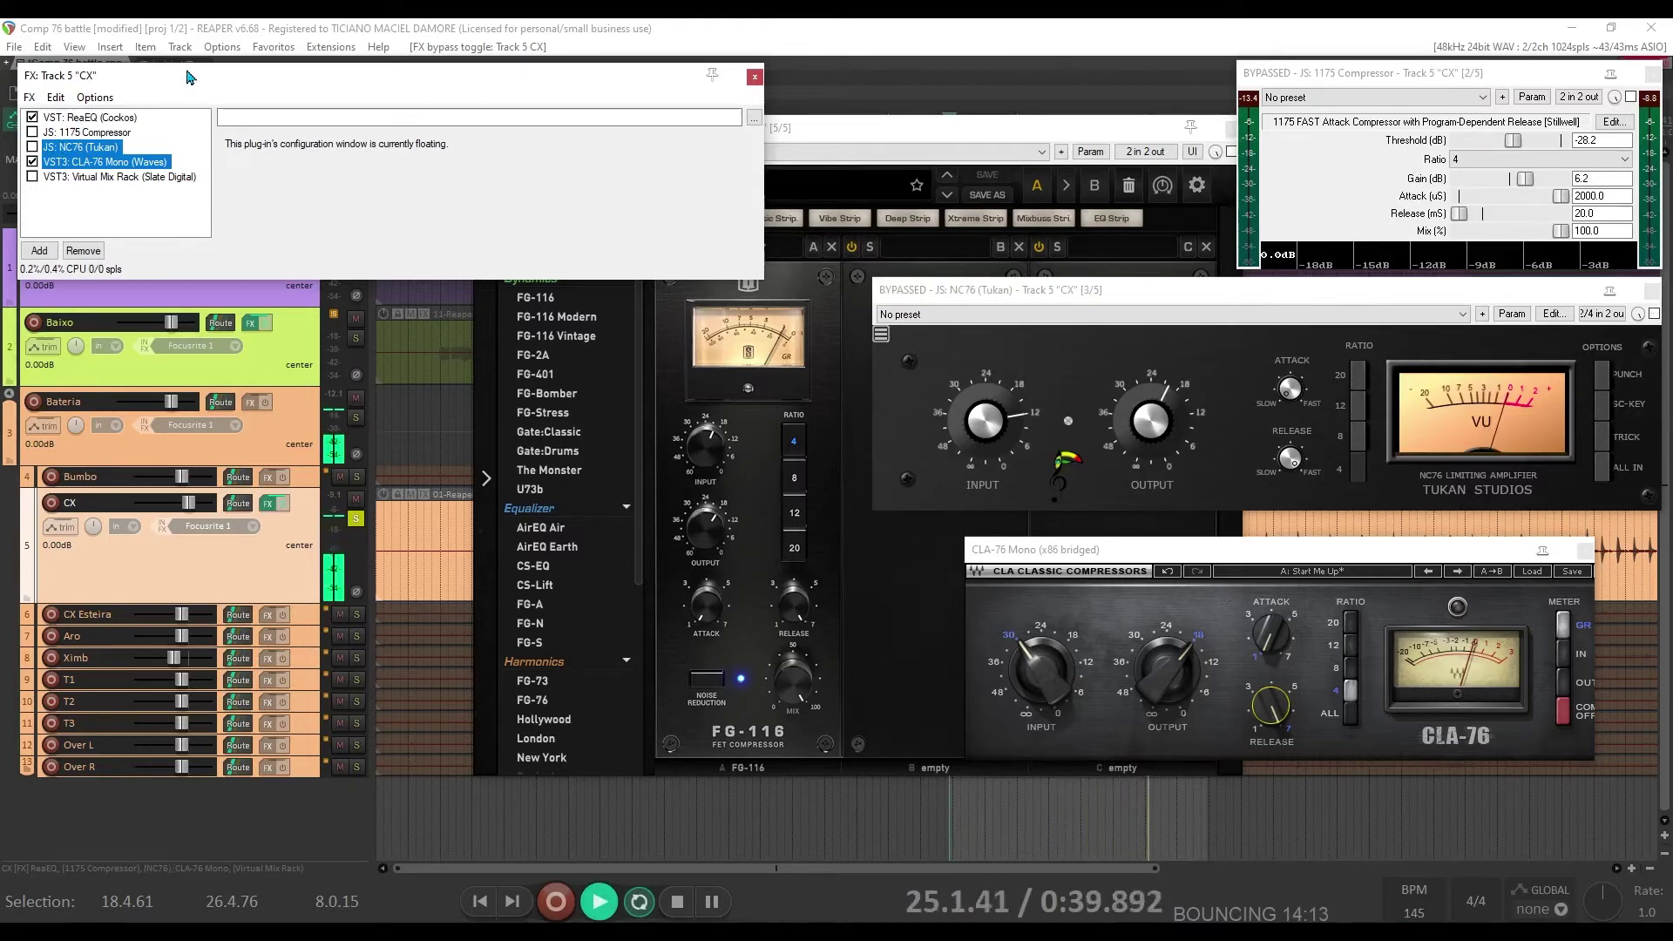
key(space)
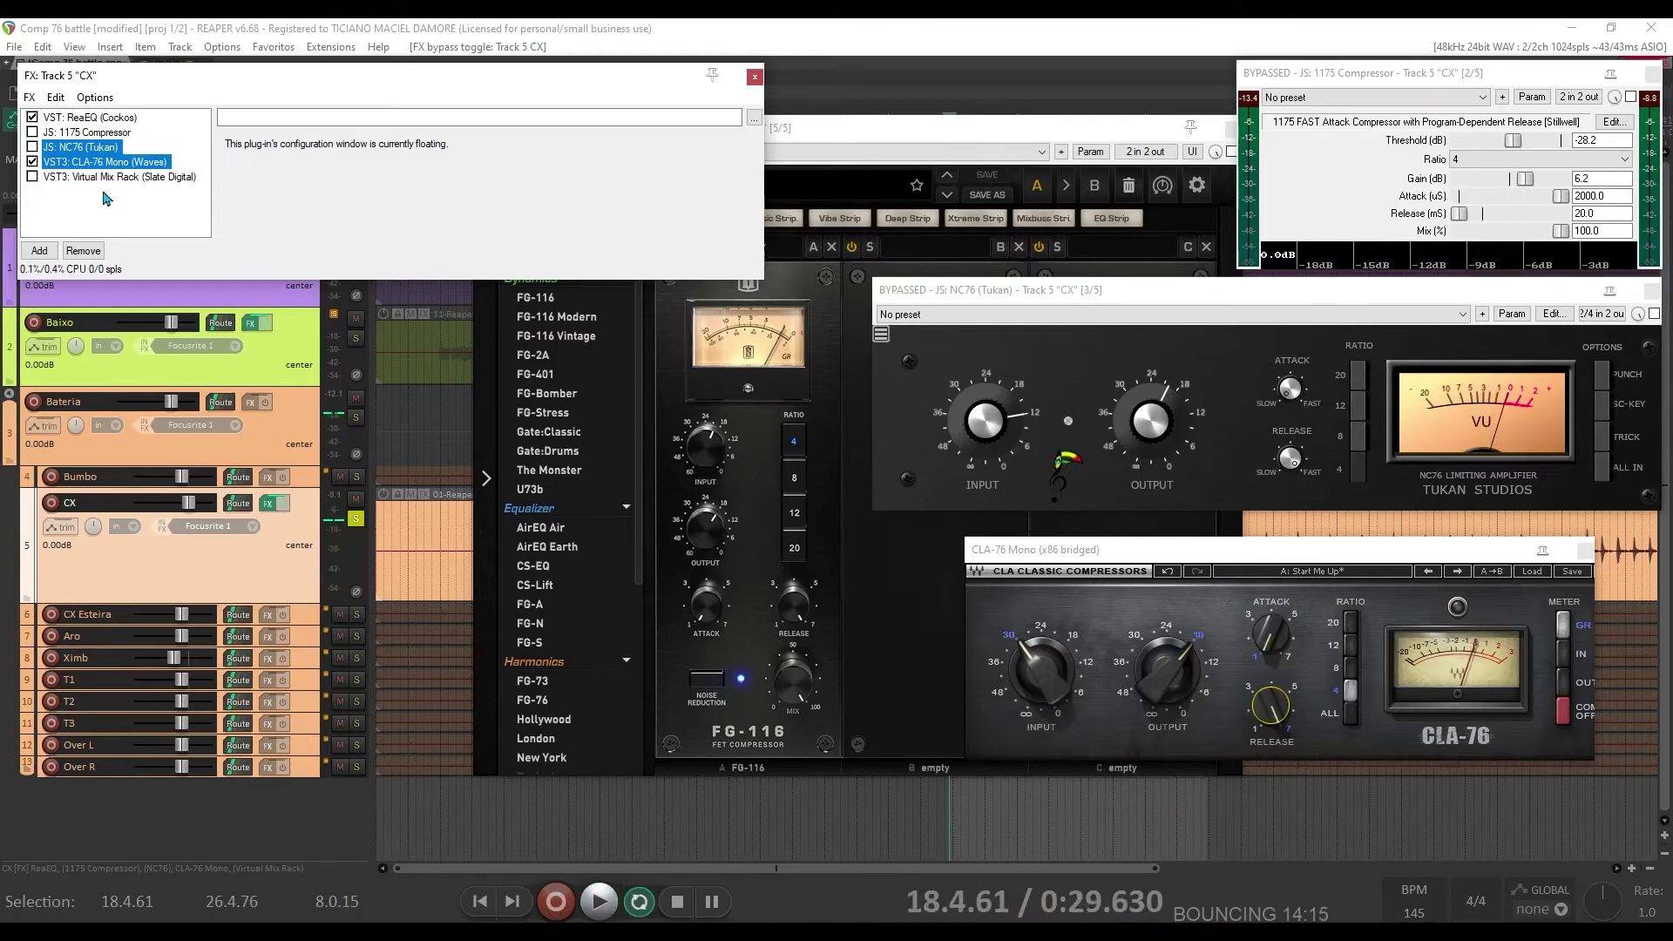
Bypass CLA-76 Mono, enable Virtual Mix Rack on the CX track, and alternate it with 1175 Compressor during playback
click(109, 196)
click(31, 164)
click(33, 177)
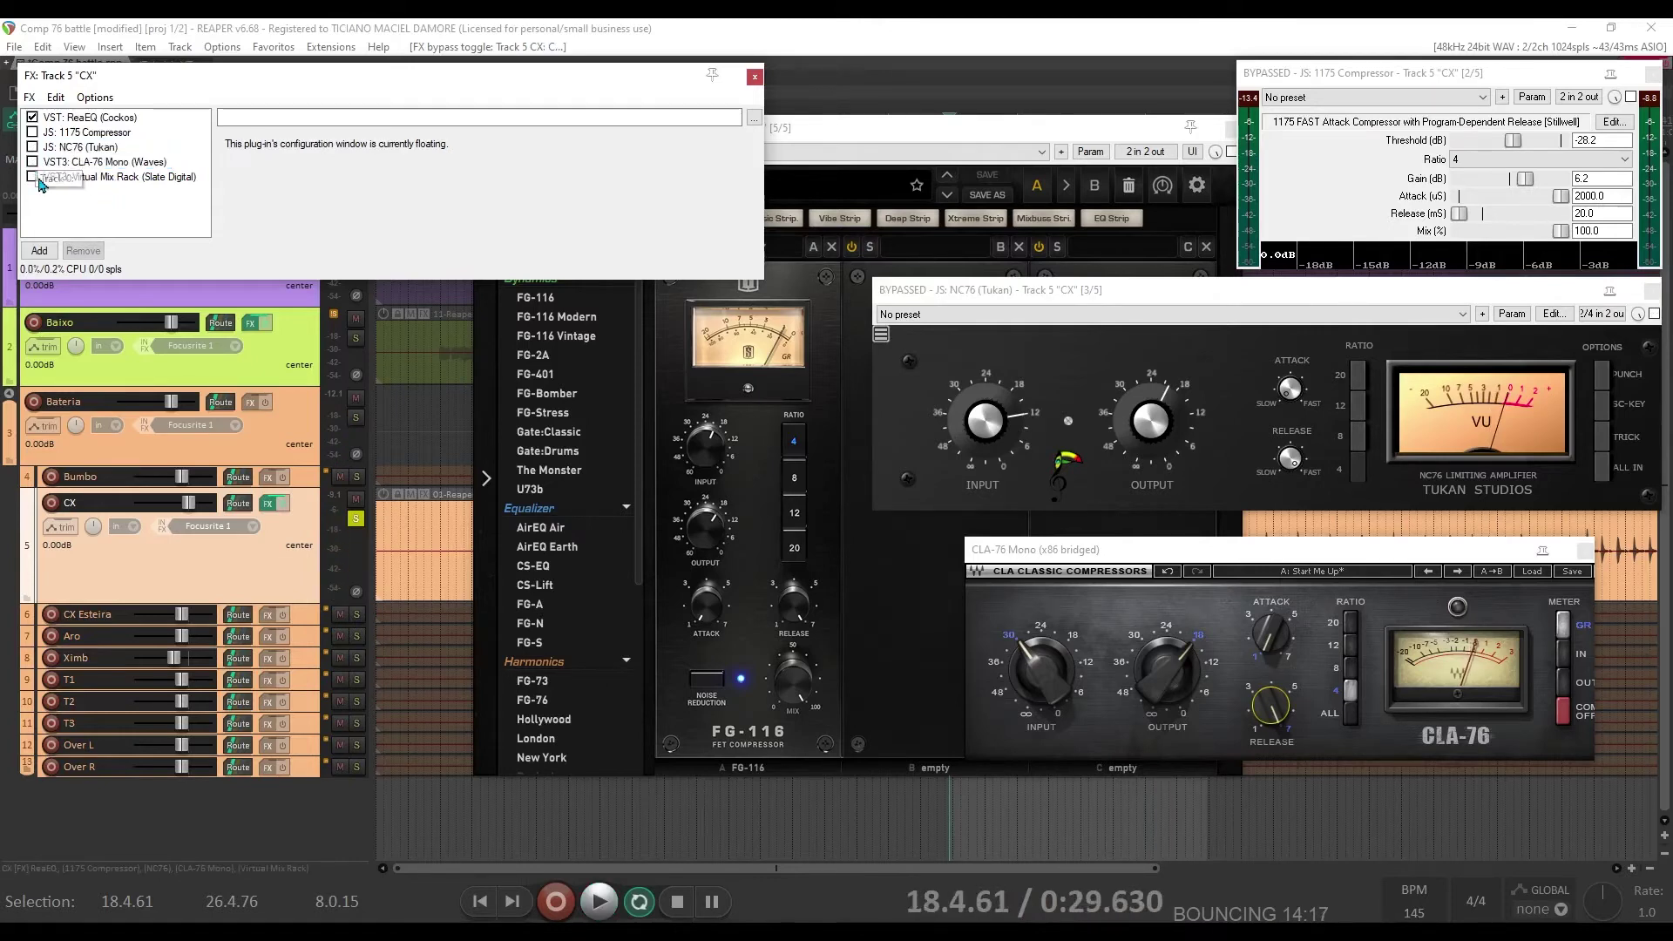
click(81, 134)
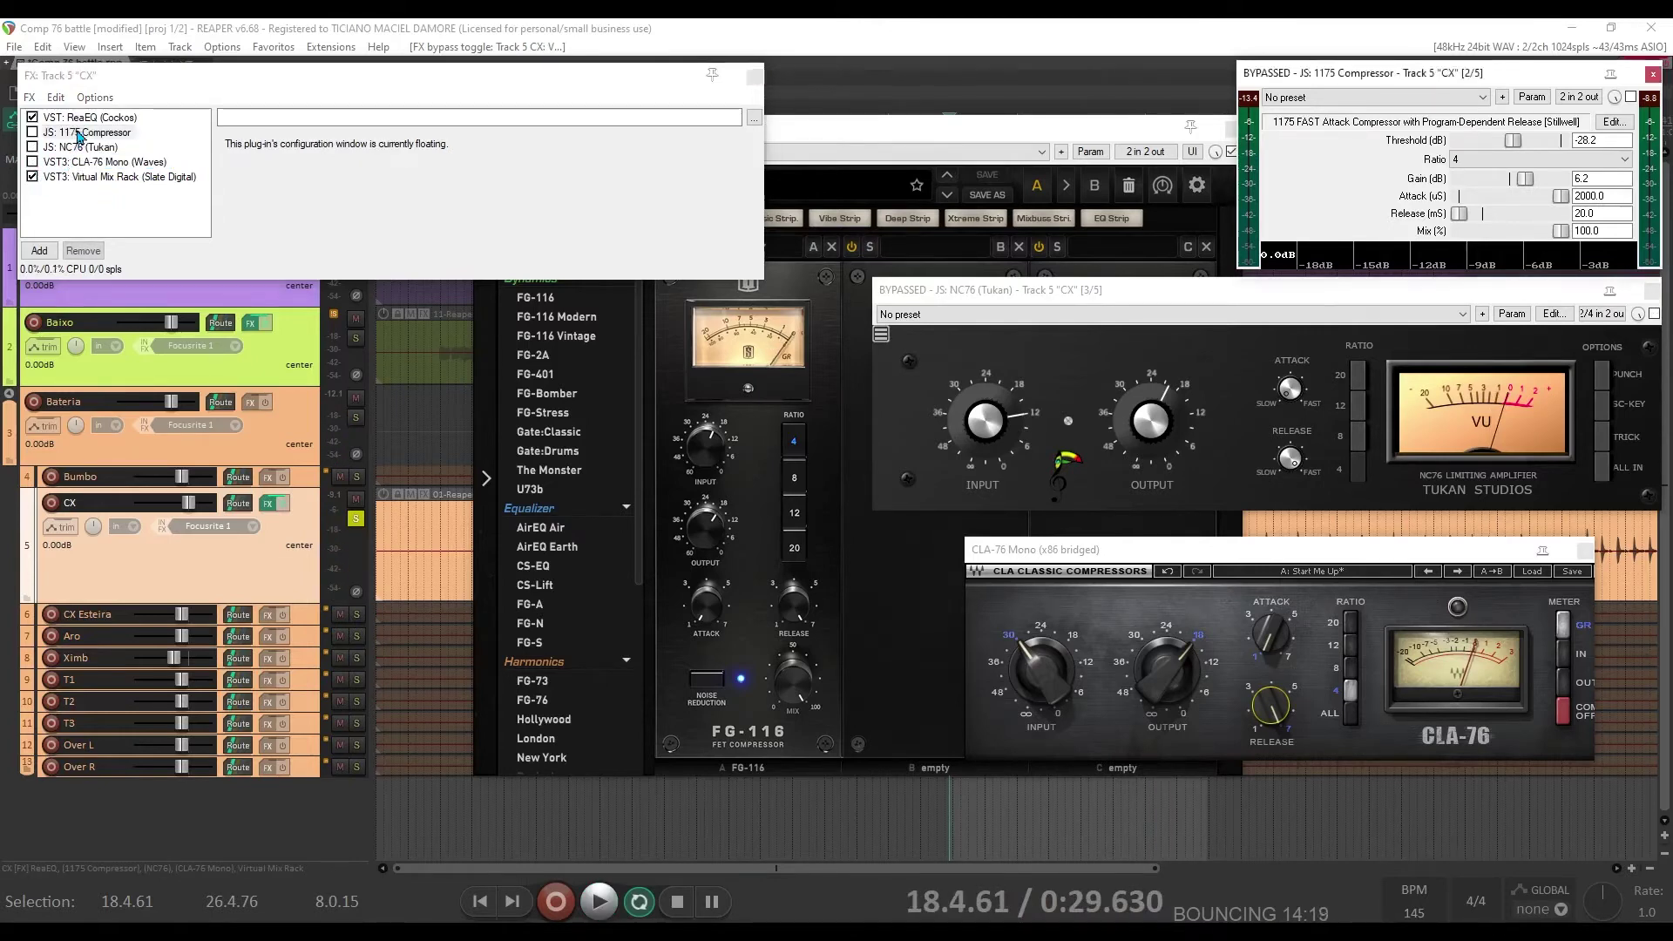
click(89, 179)
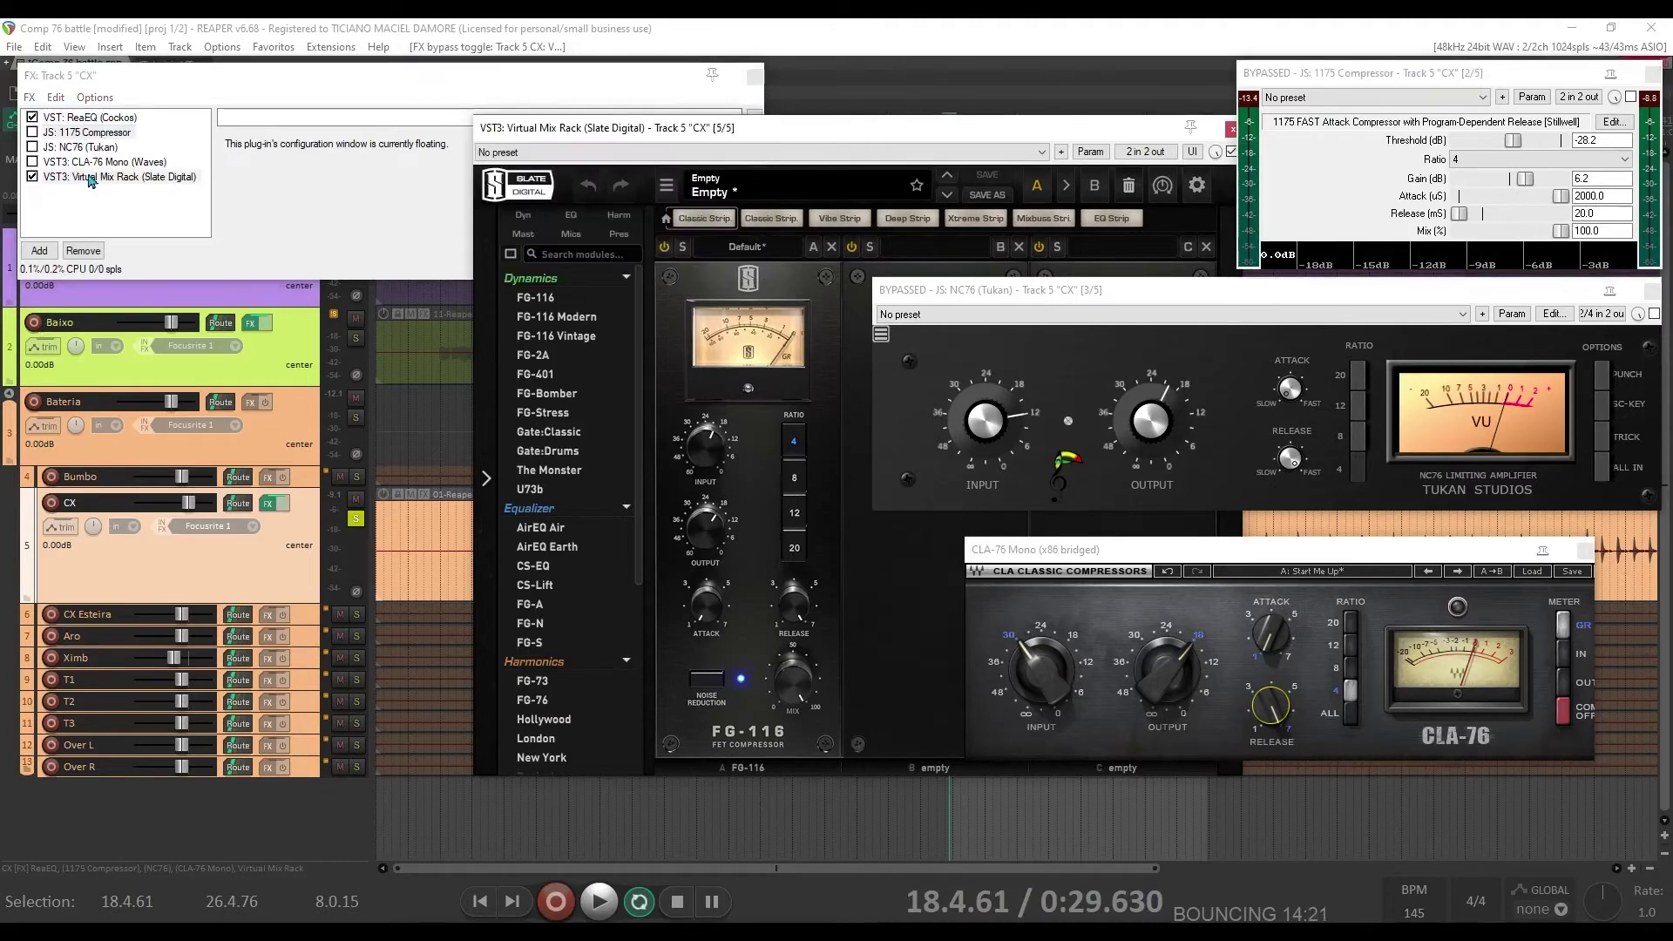
click(167, 81)
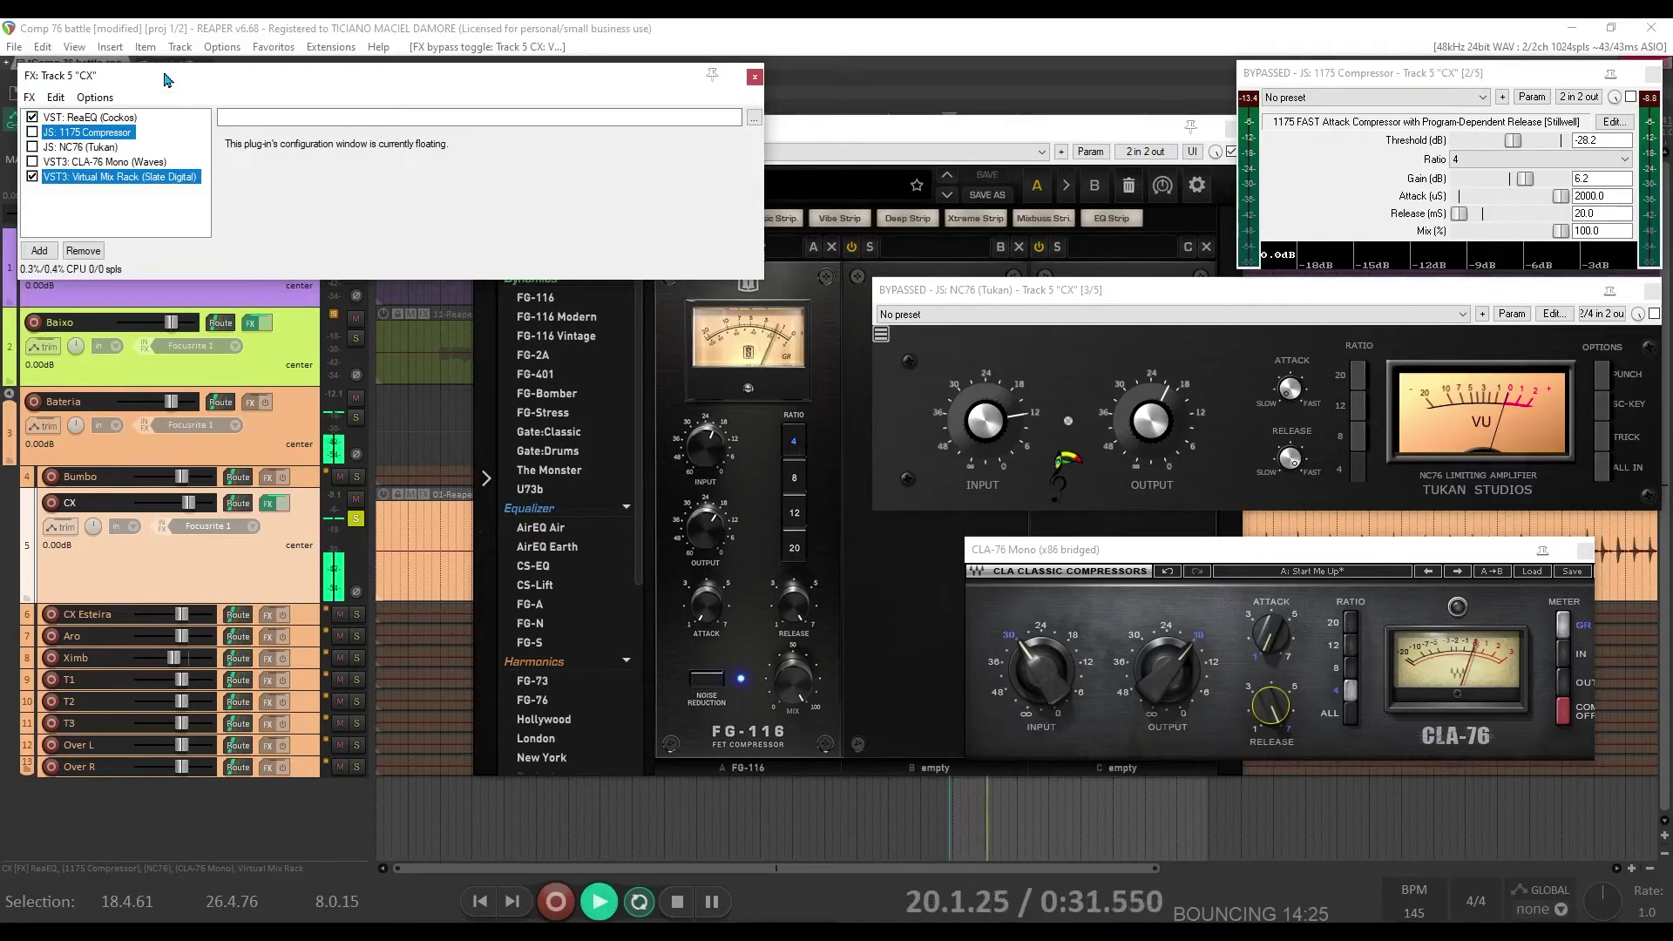
key(ctrl+b)
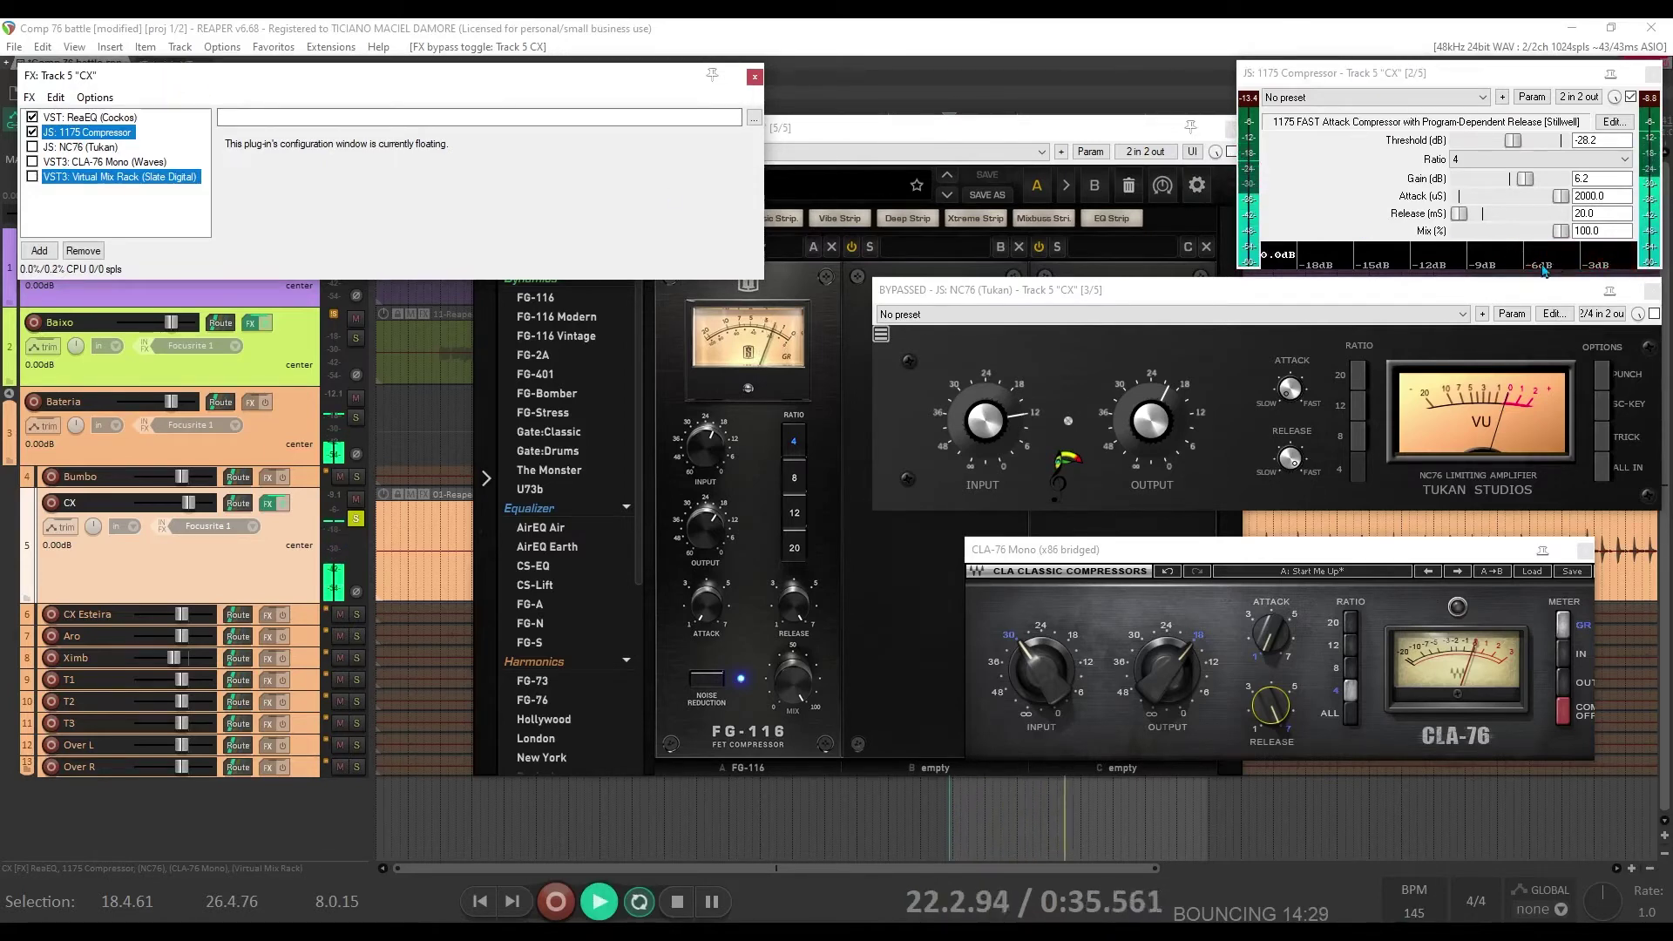
key(ctrl+b)
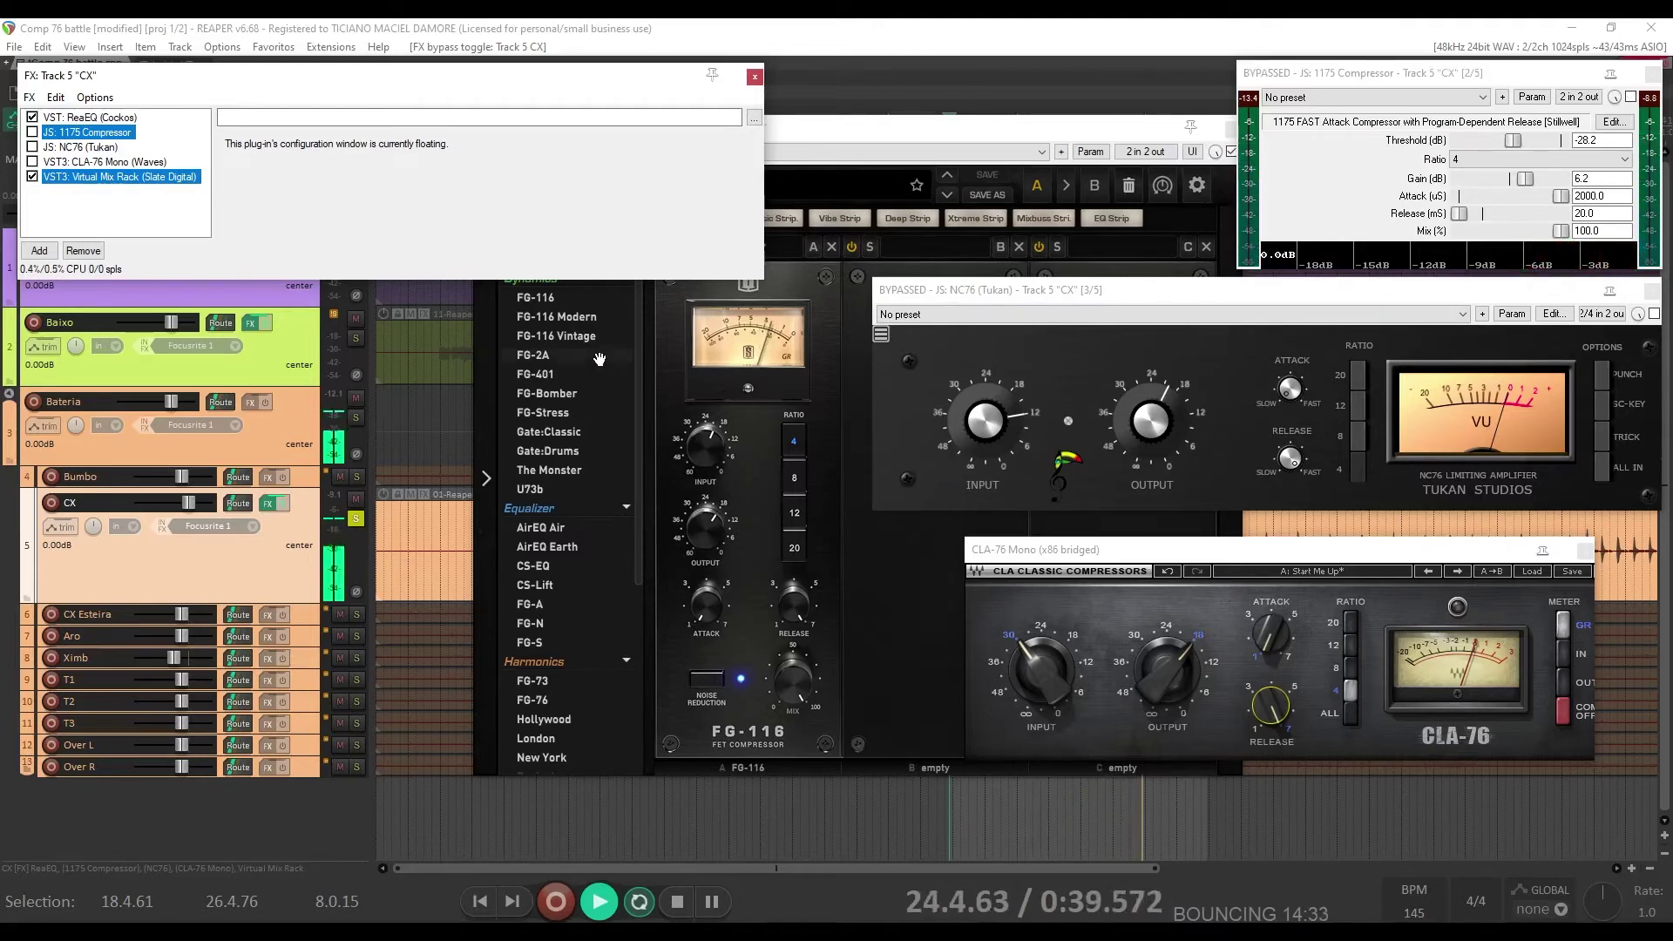
key(space)
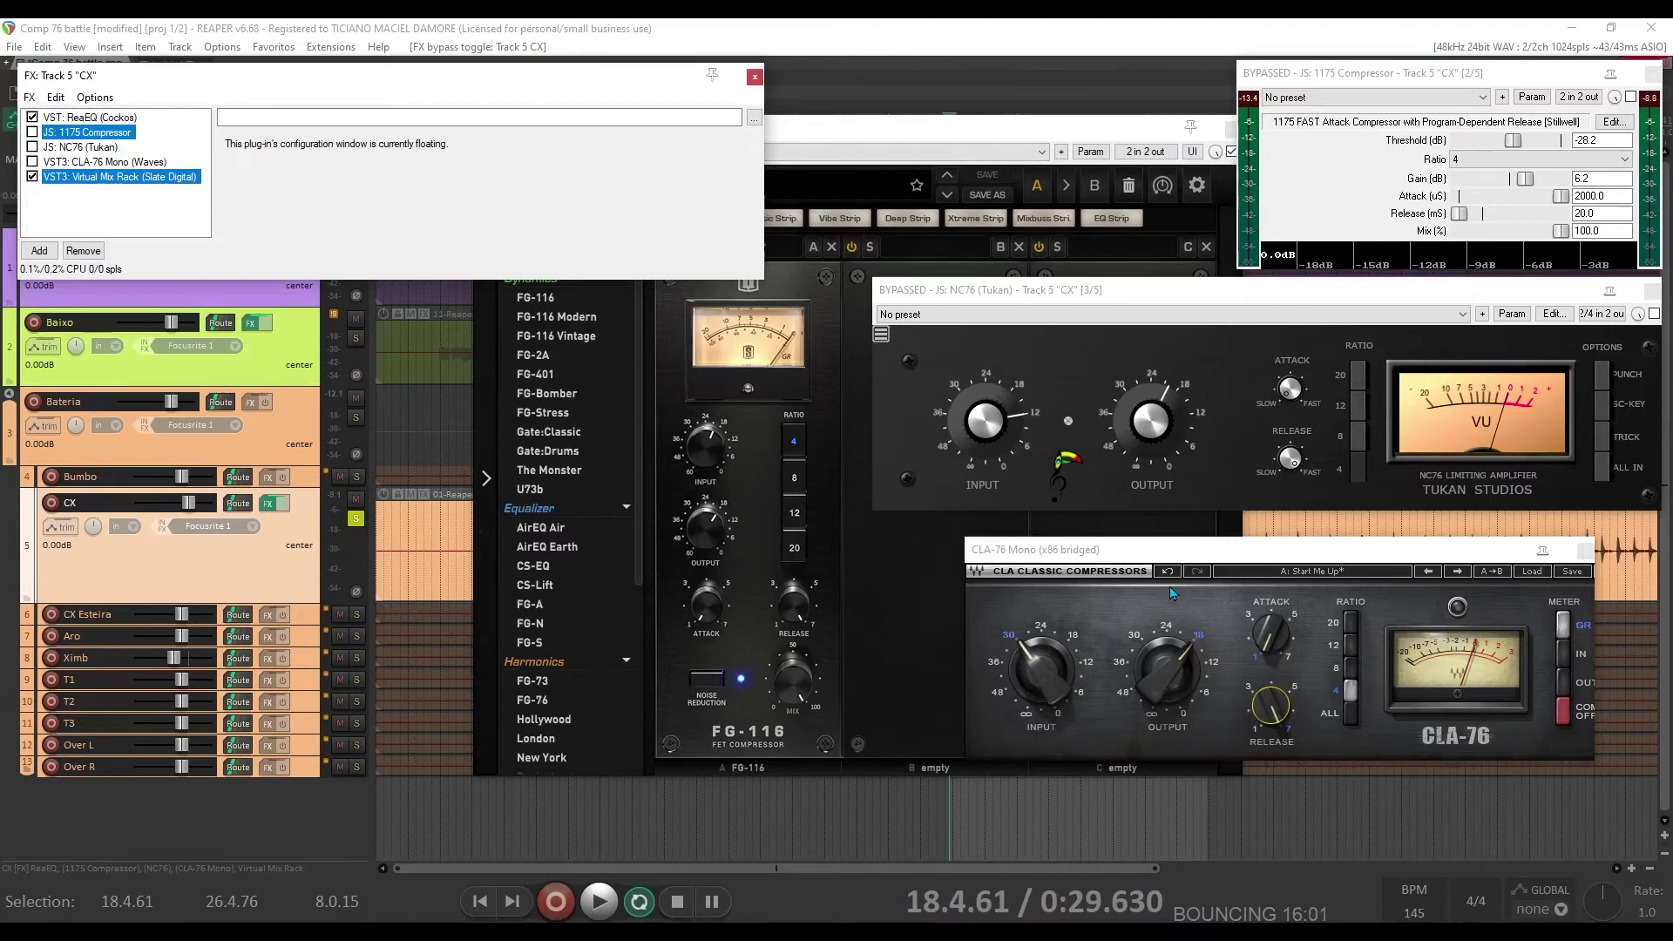
Close the CX track's FX chain and its four floating compressor windows
click(1207, 300)
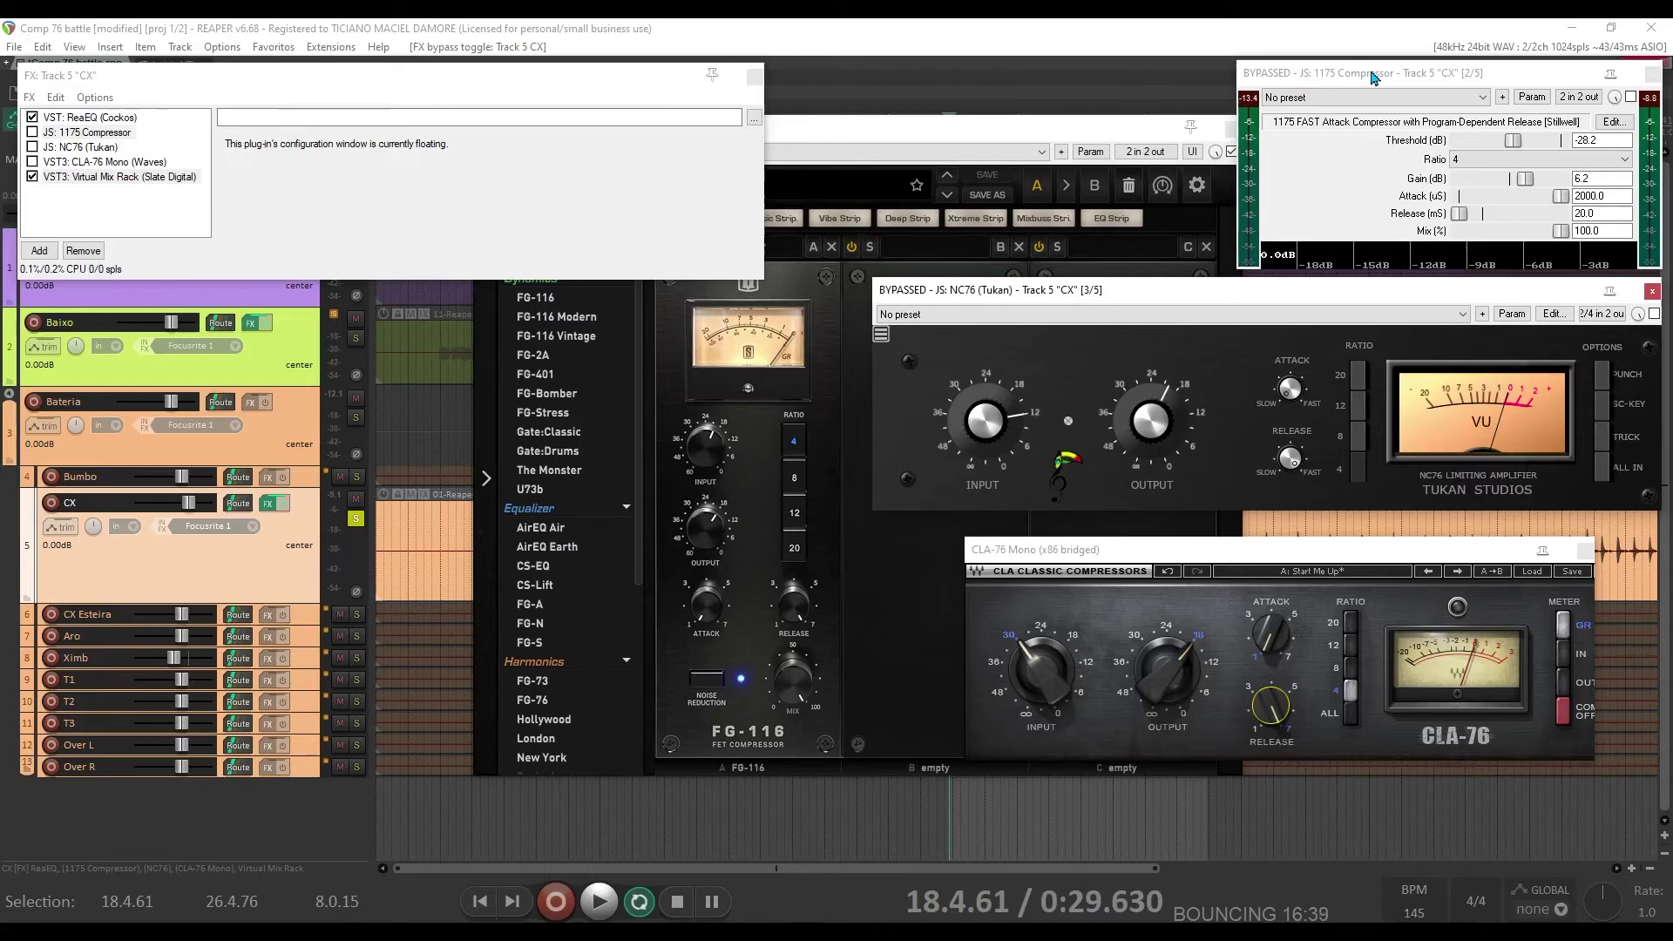
click(754, 78)
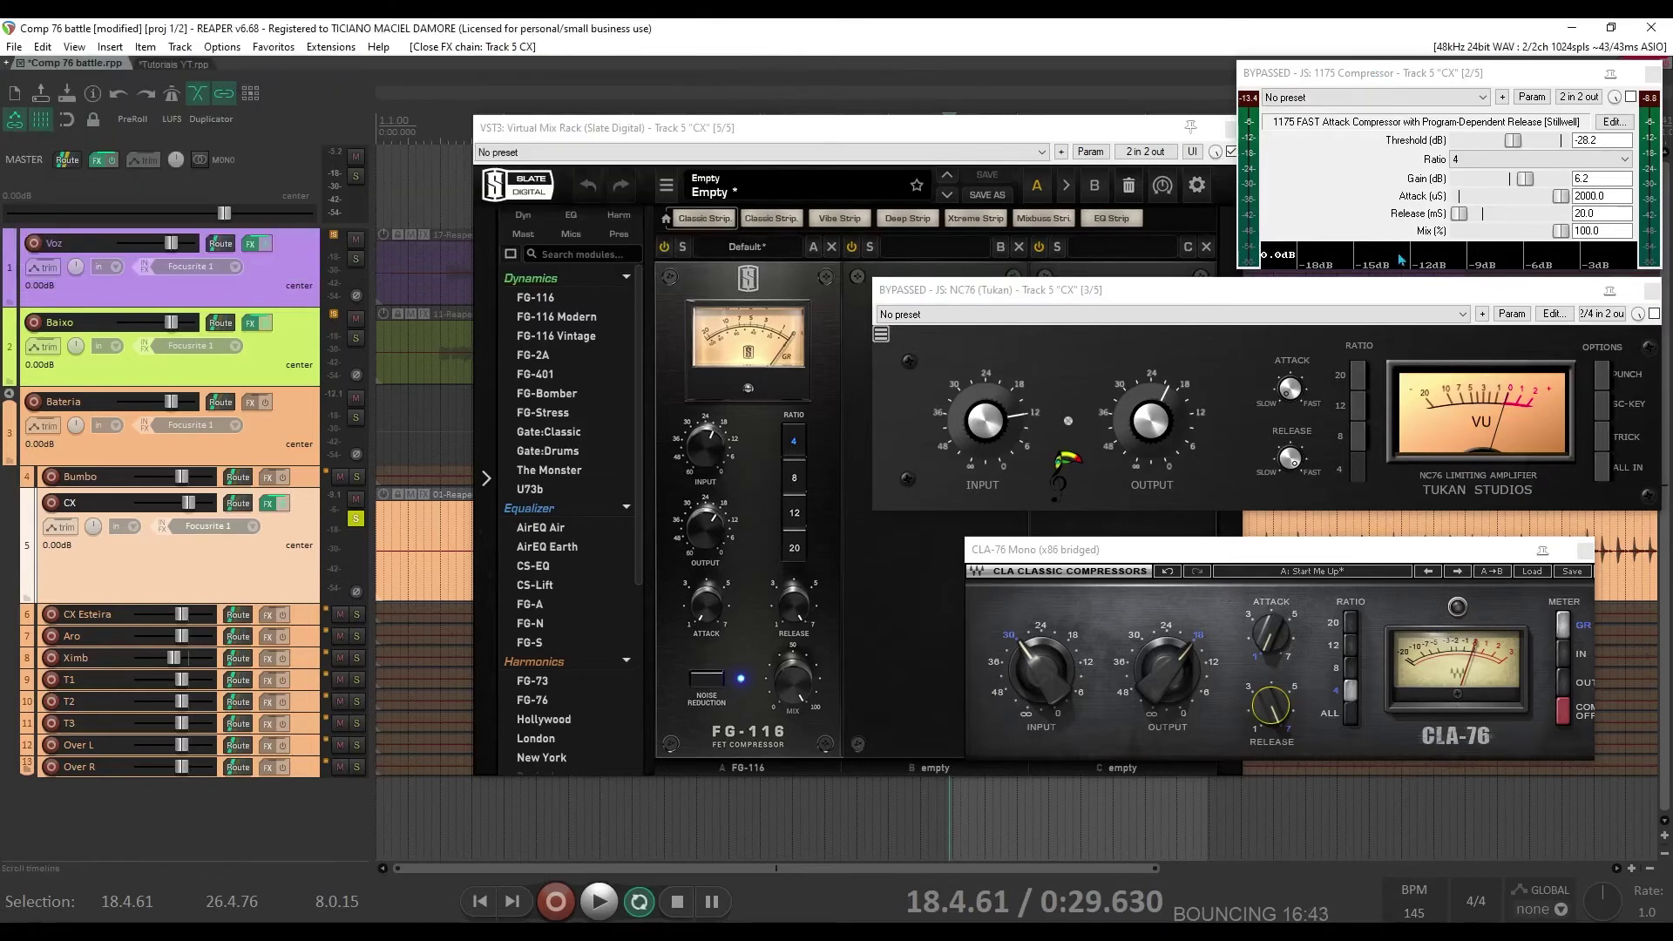
click(1649, 74)
click(1653, 291)
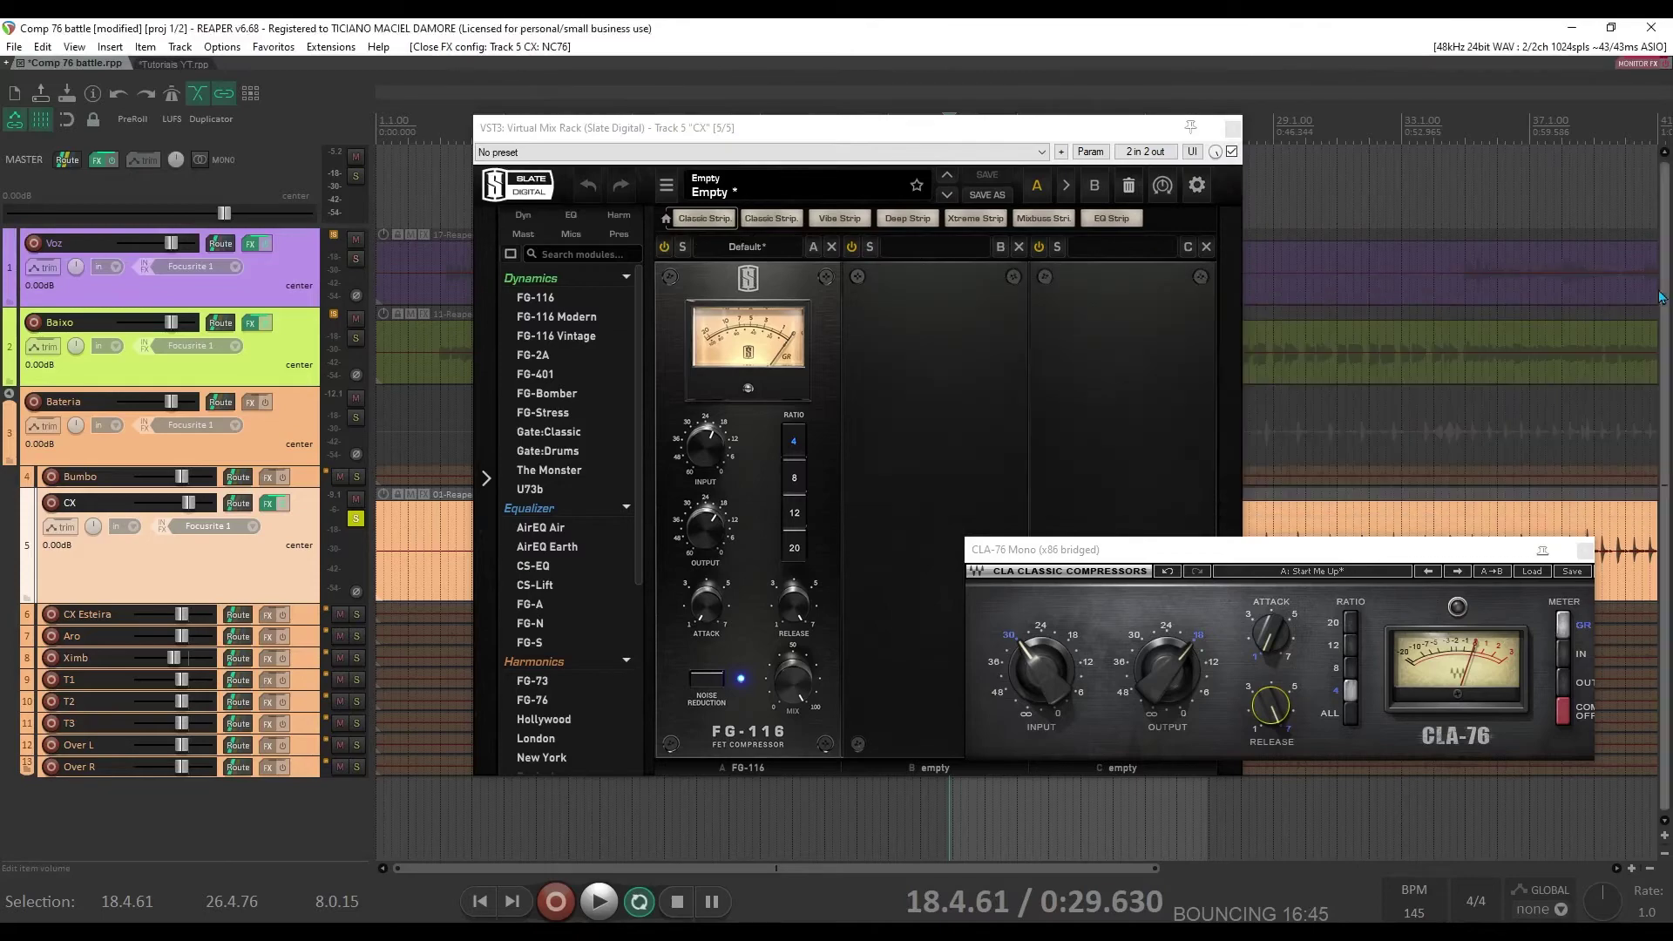
click(1584, 550)
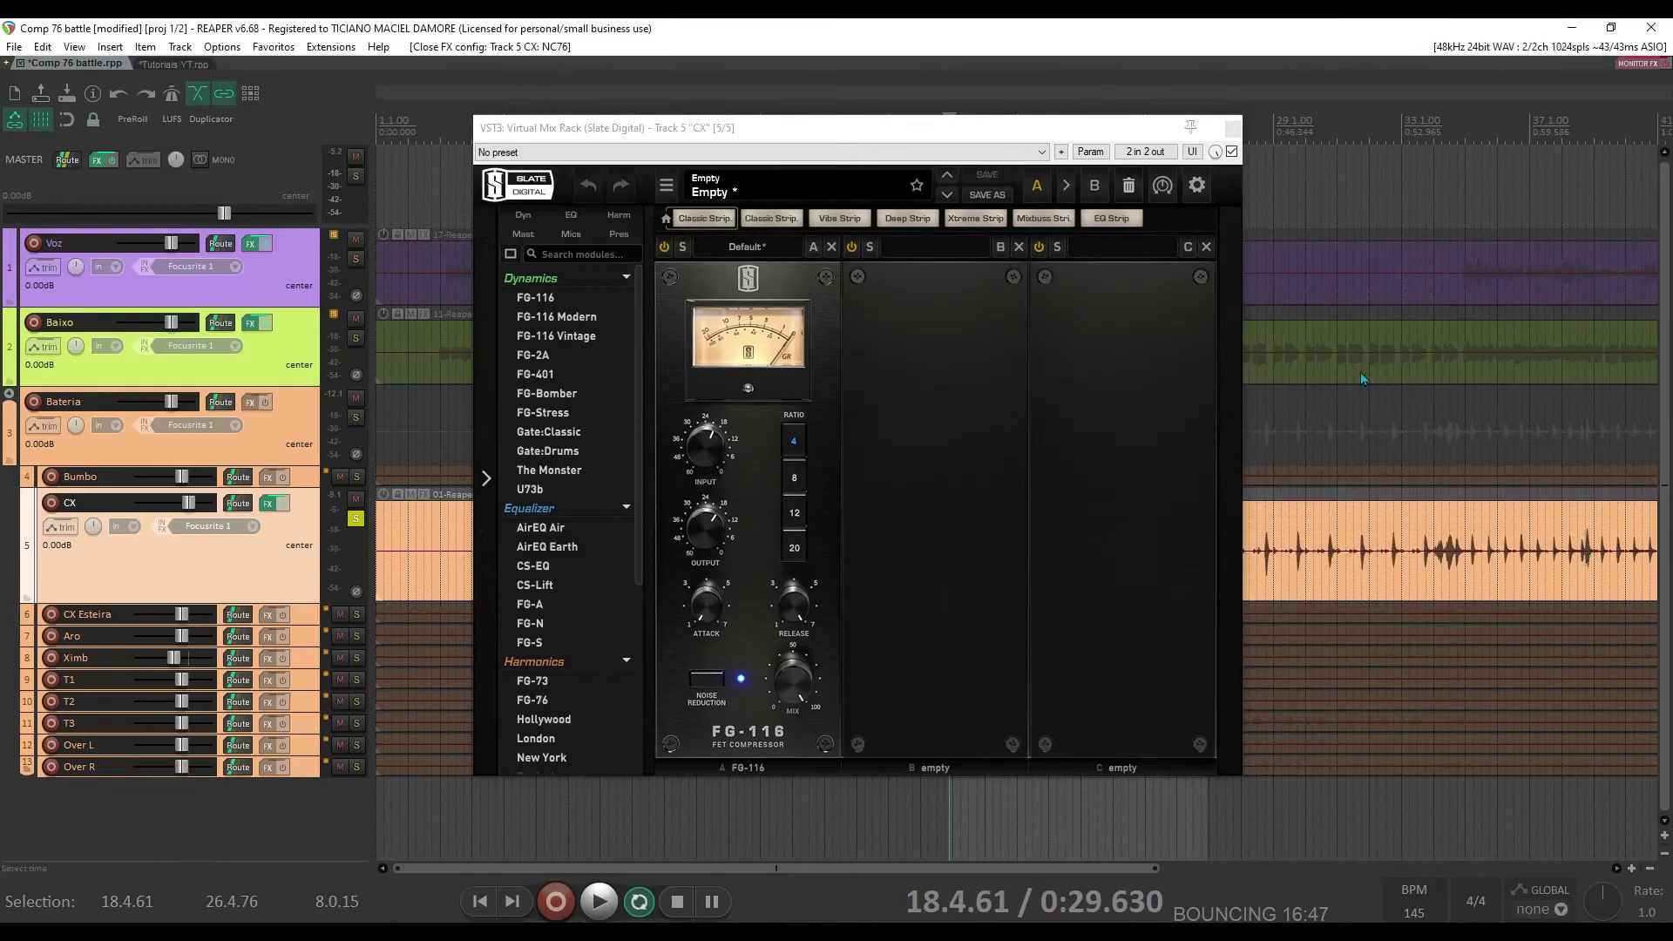
click(1233, 131)
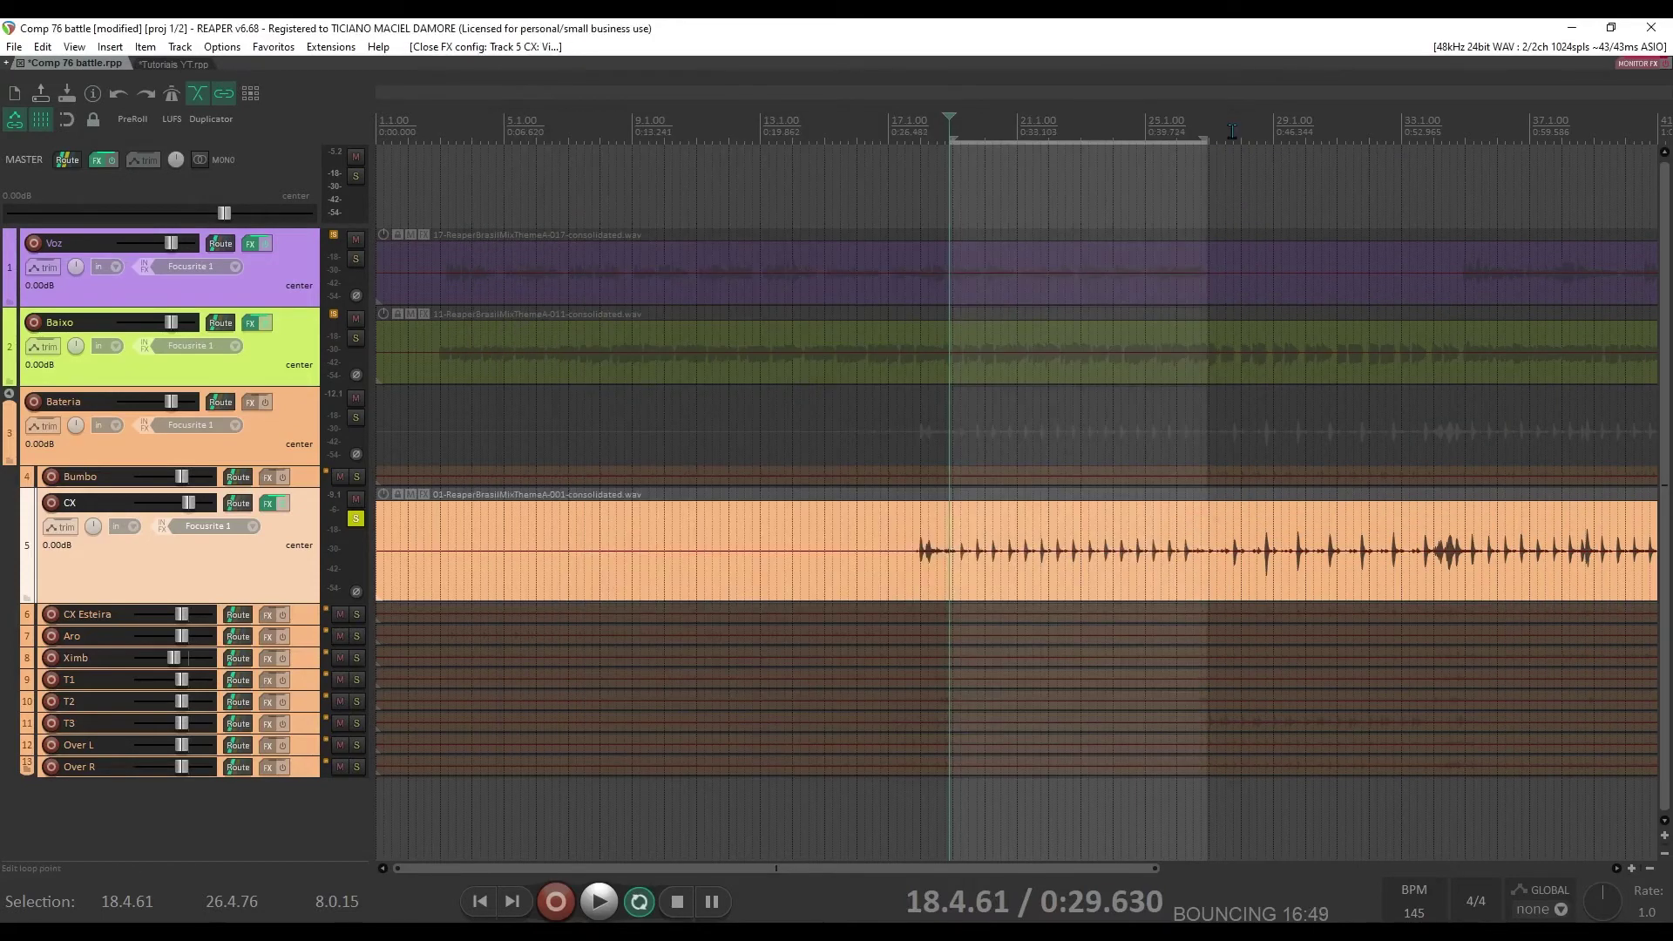
Unsolo the CX track, solo the Voz track, and open the Voz effects chain
click(355, 519)
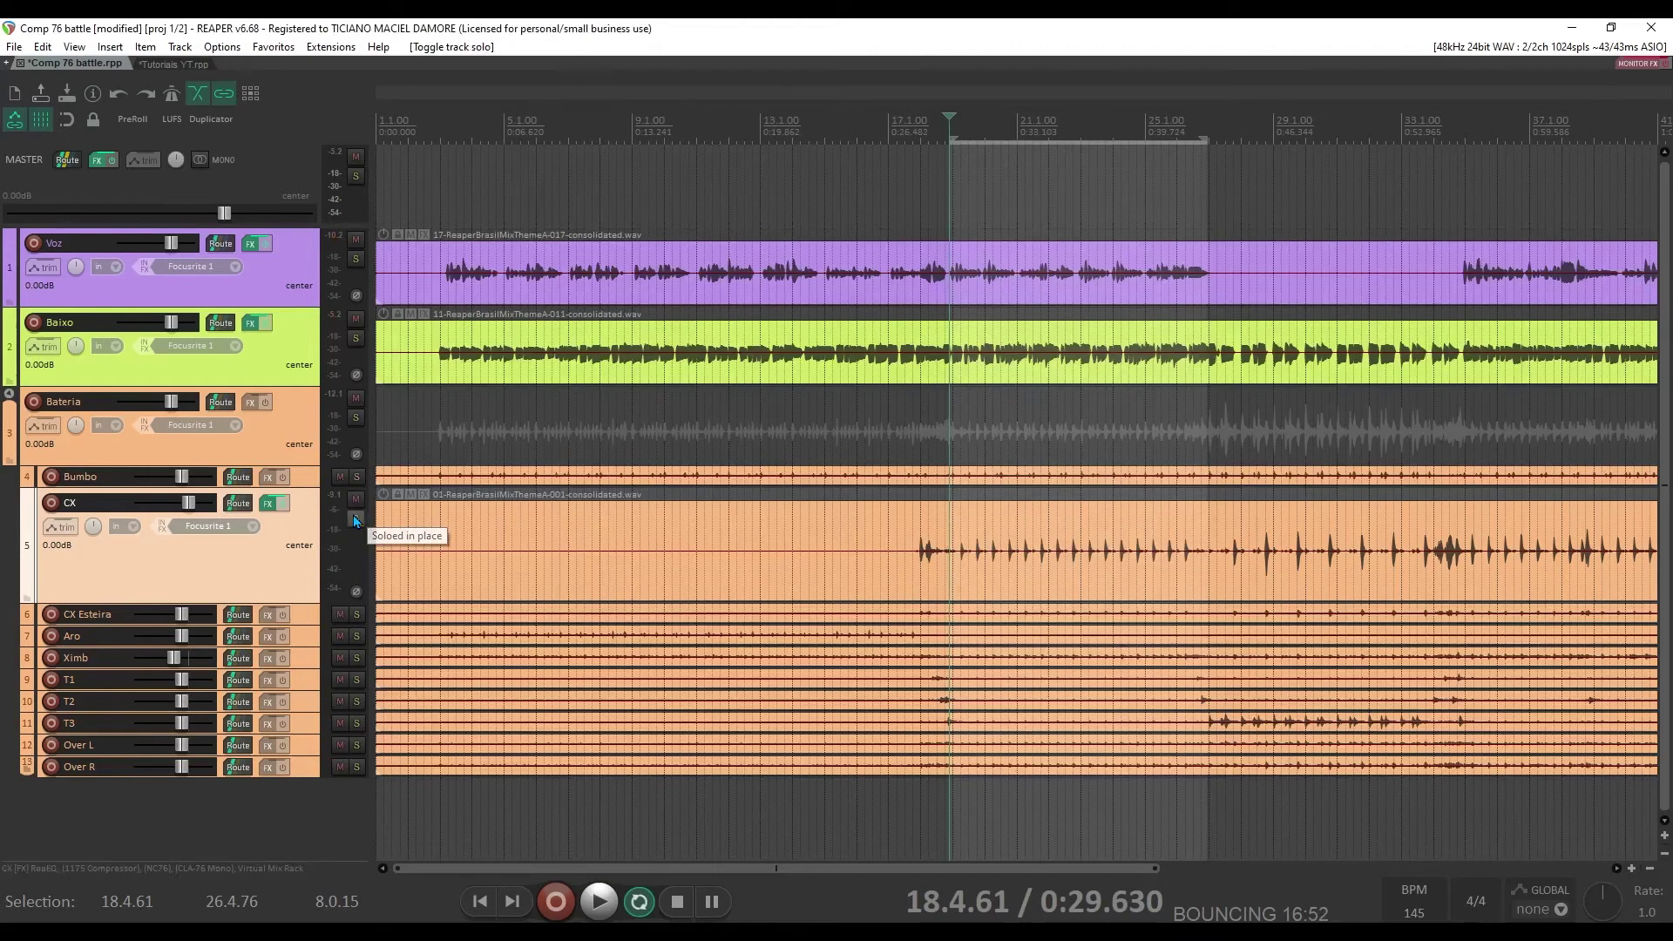
click(356, 260)
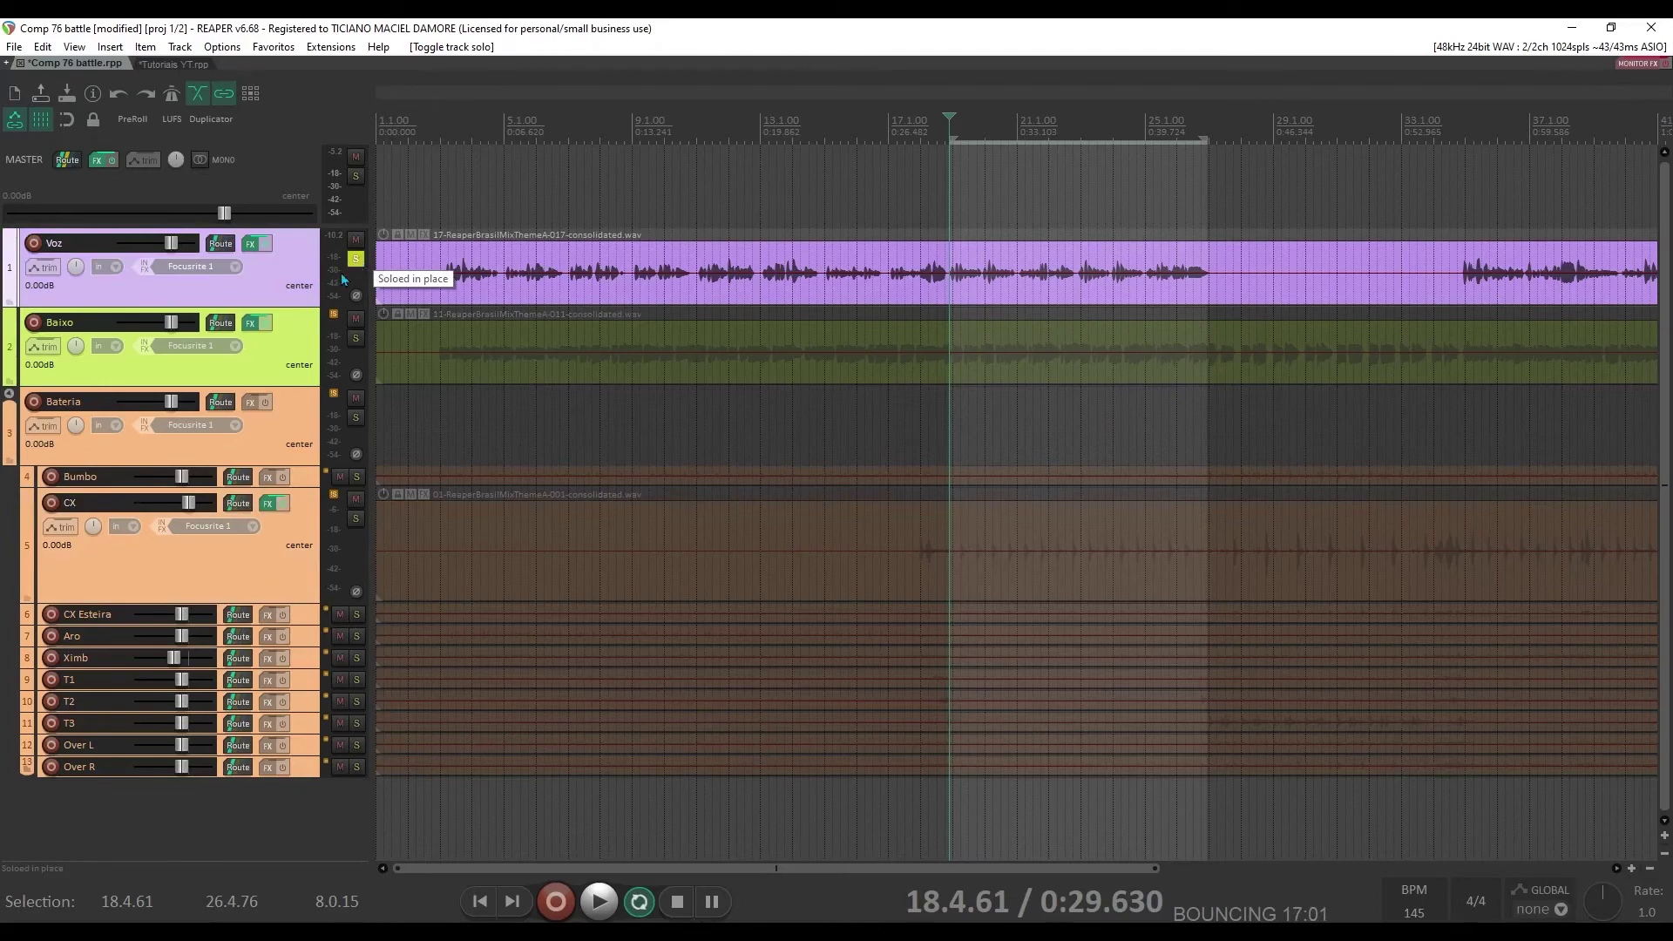
click(250, 247)
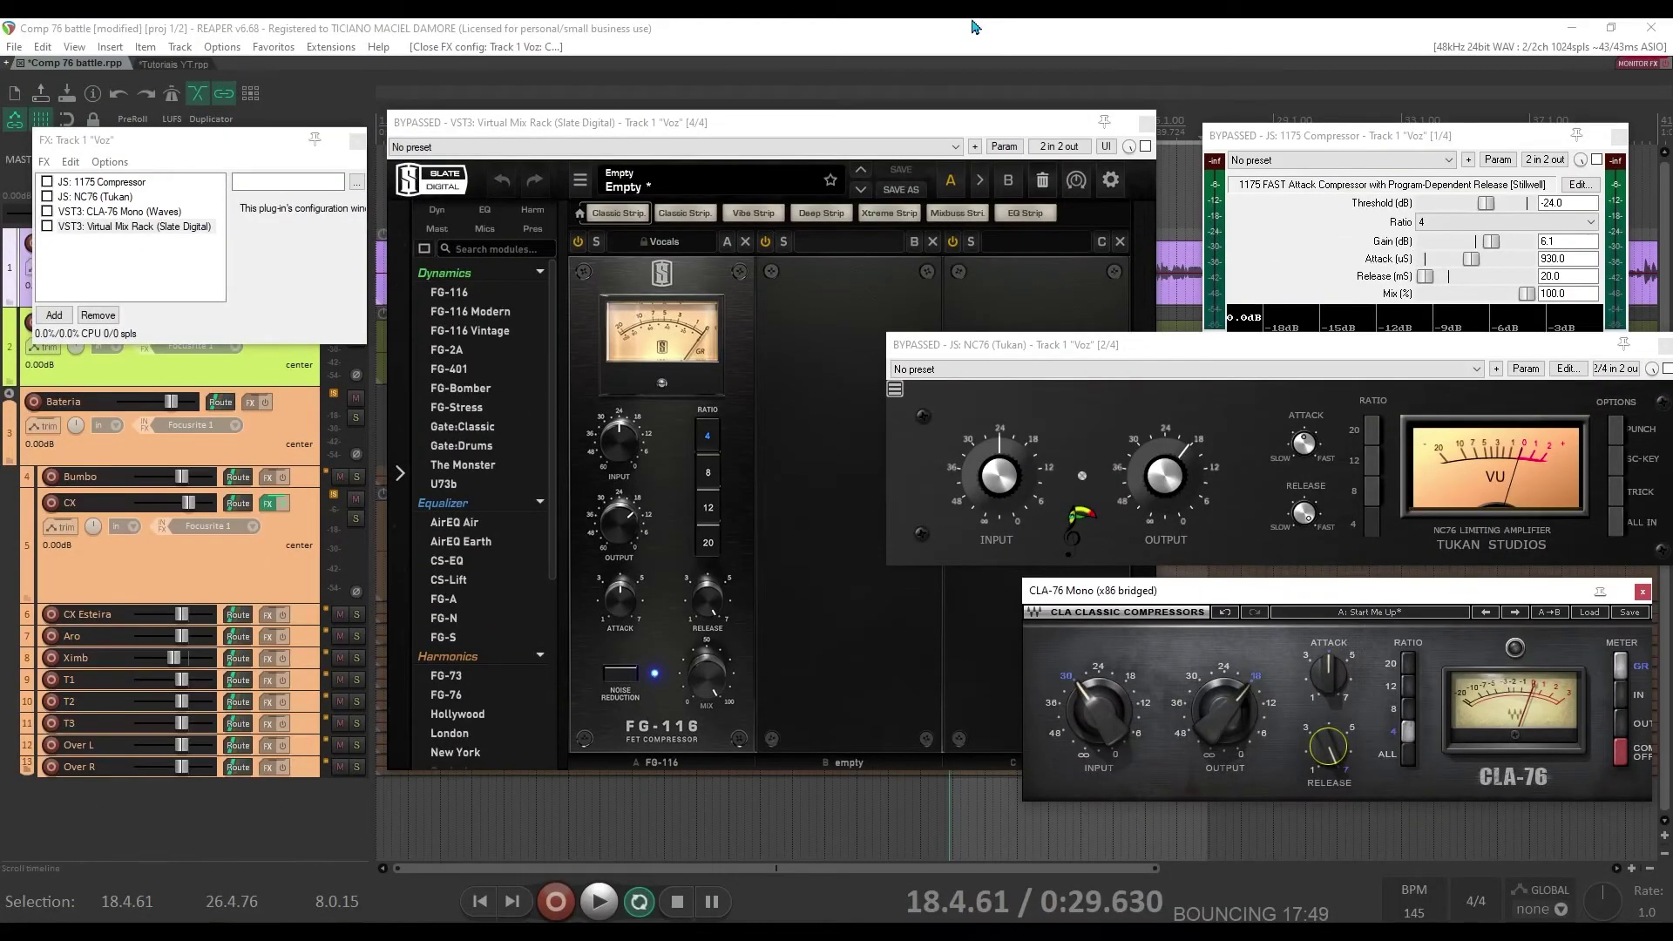
Play the looped section of the soloed Voz track with all four compressors bypassed, and stop playback
click(974, 26)
key(space)
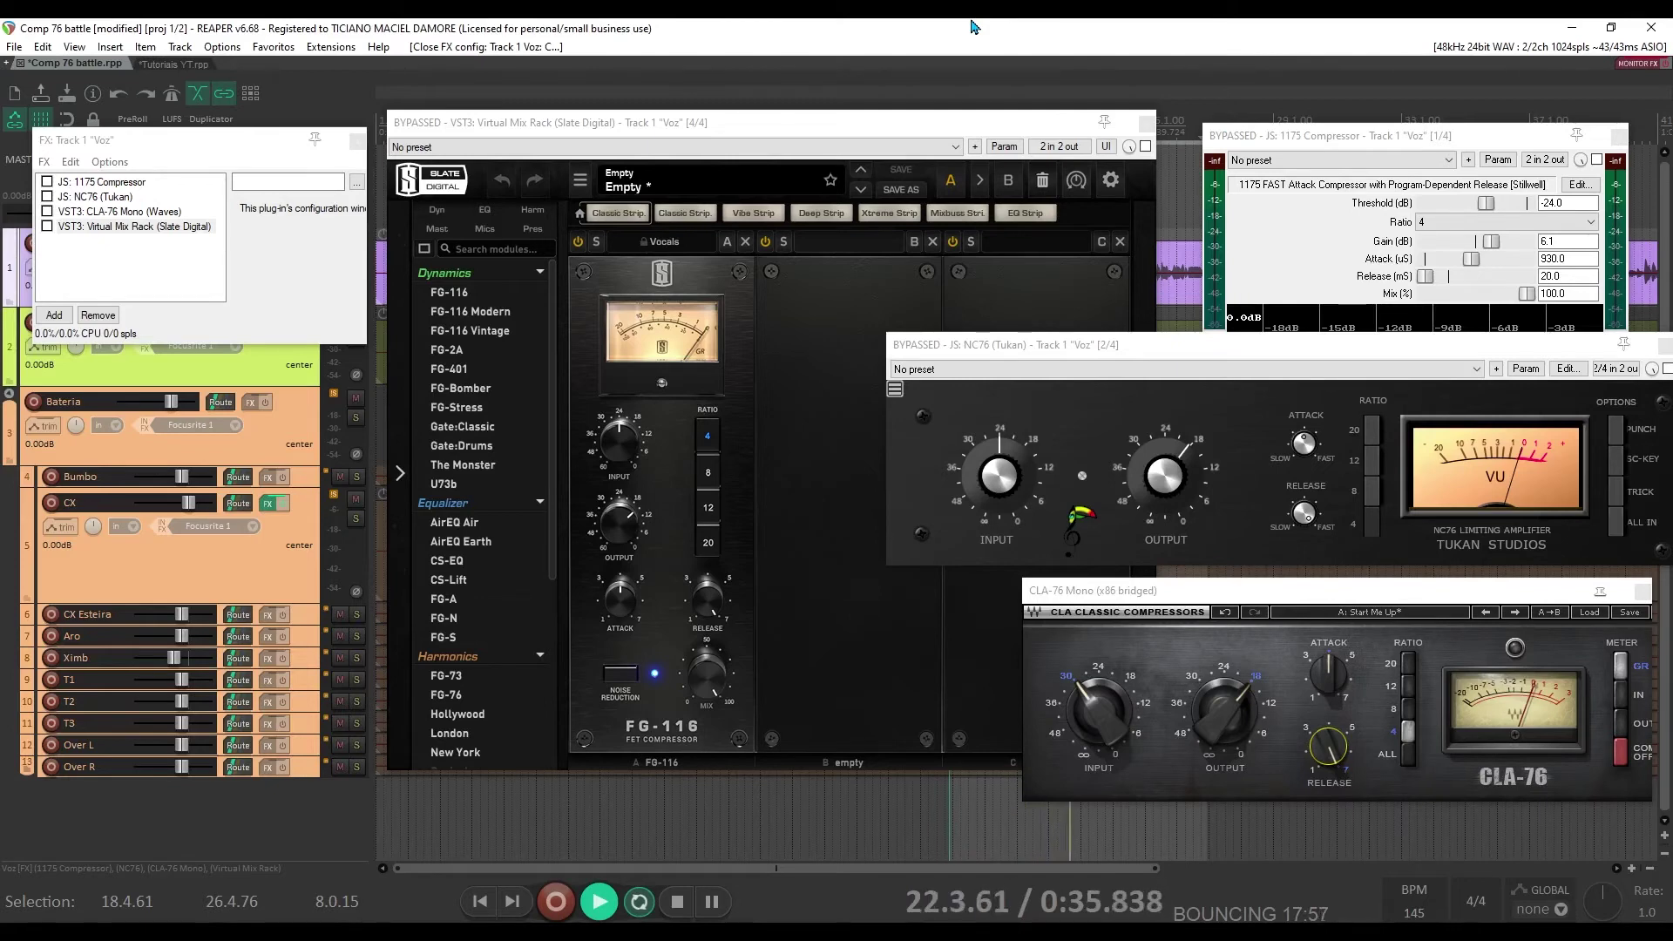
key(space)
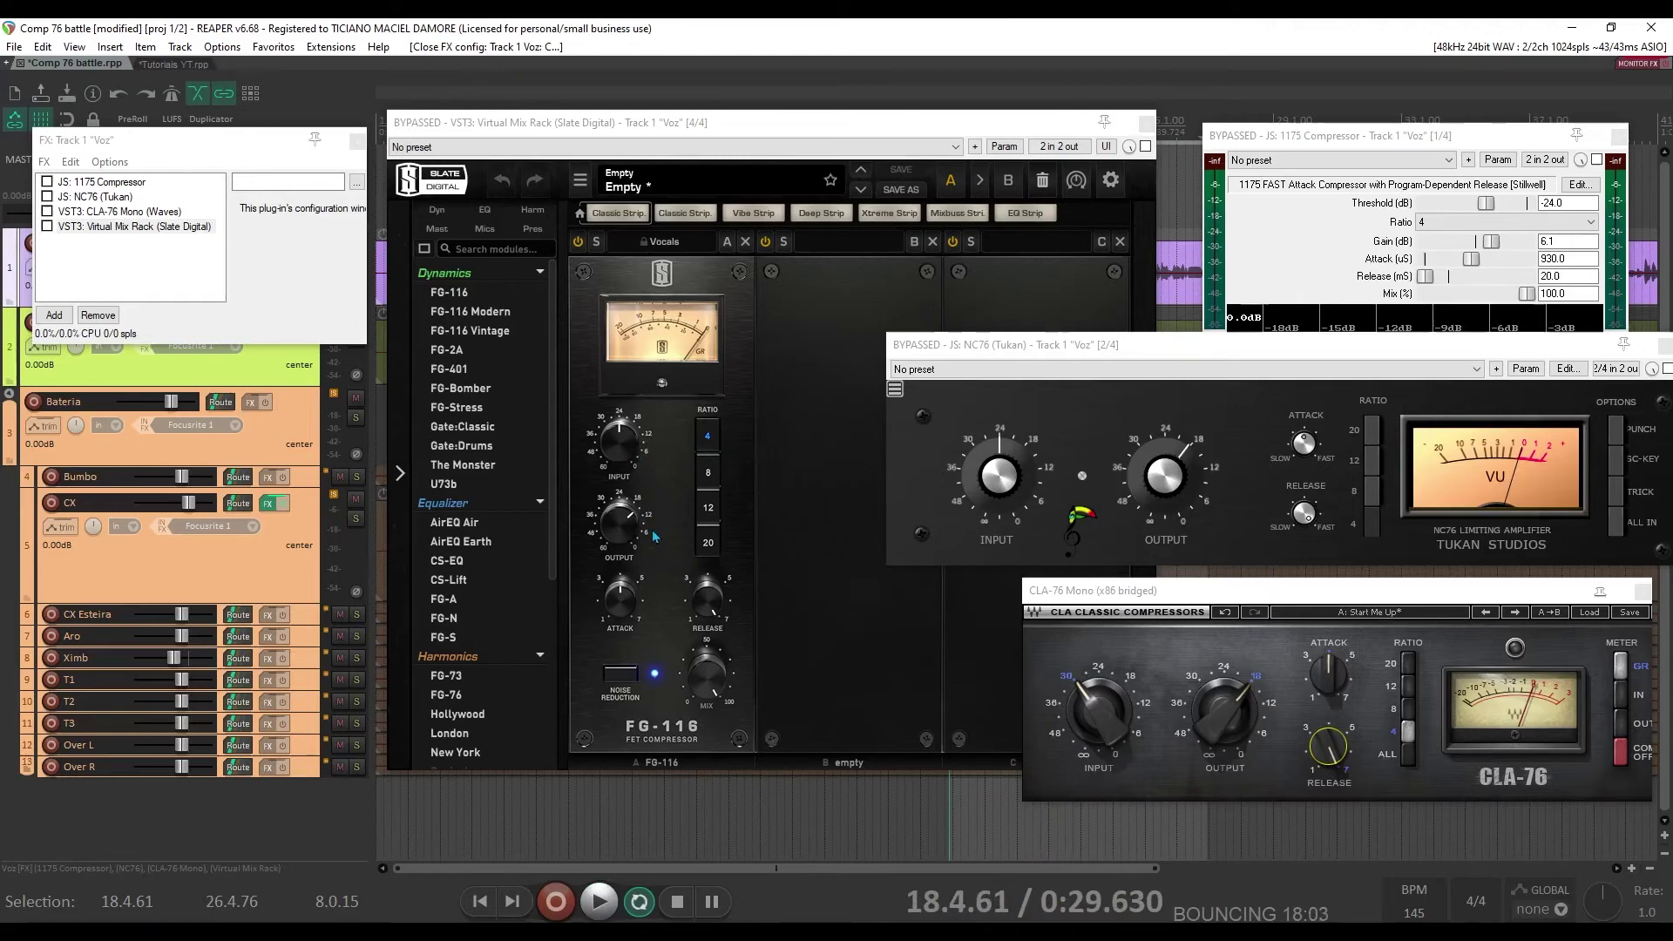
Play the Voz track and compare it with the 1175 Compressor enabled and bypassed, leaving it bypassed
mouse_move(624, 601)
key(space)
click(47, 182)
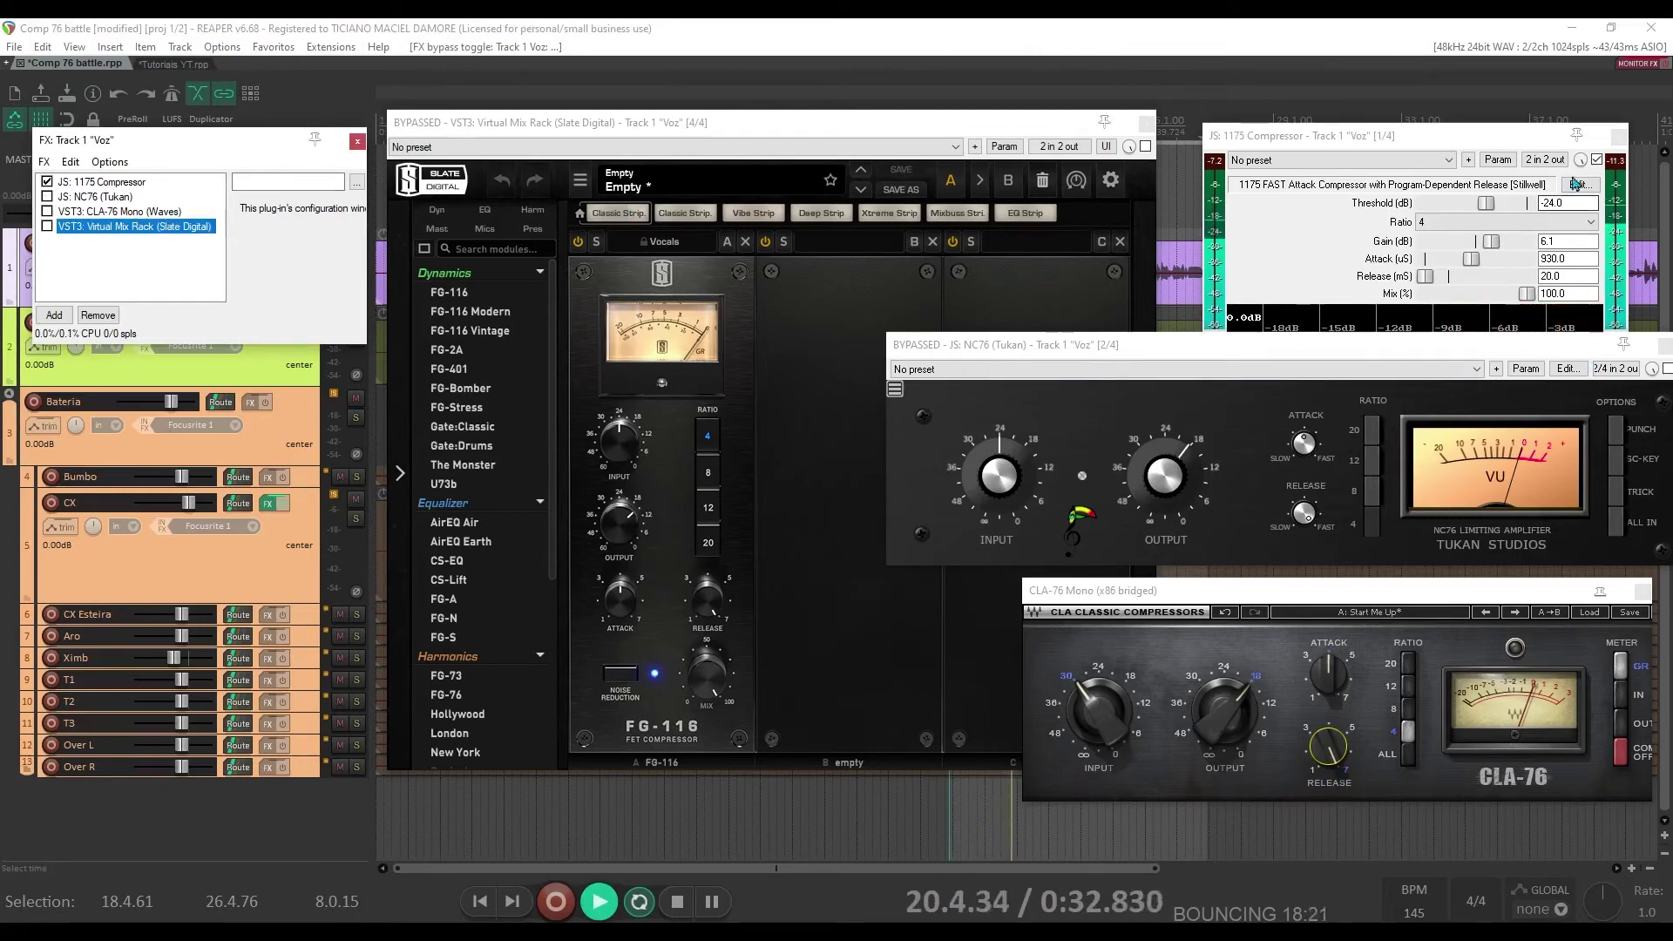
click(1597, 160)
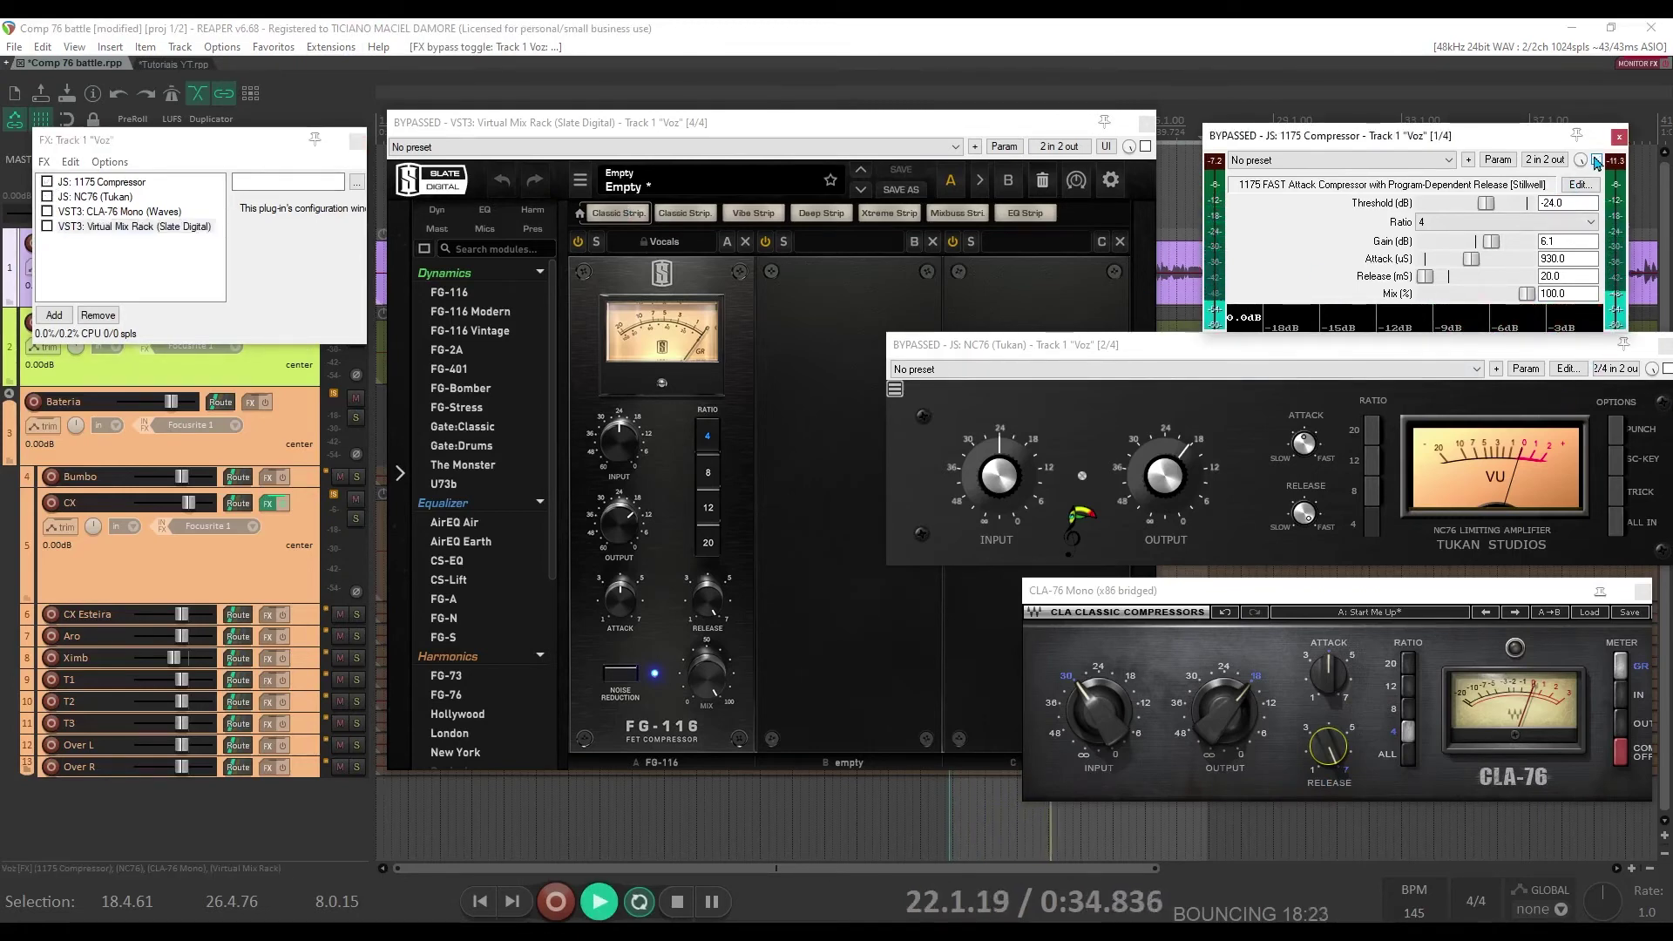
click(1598, 160)
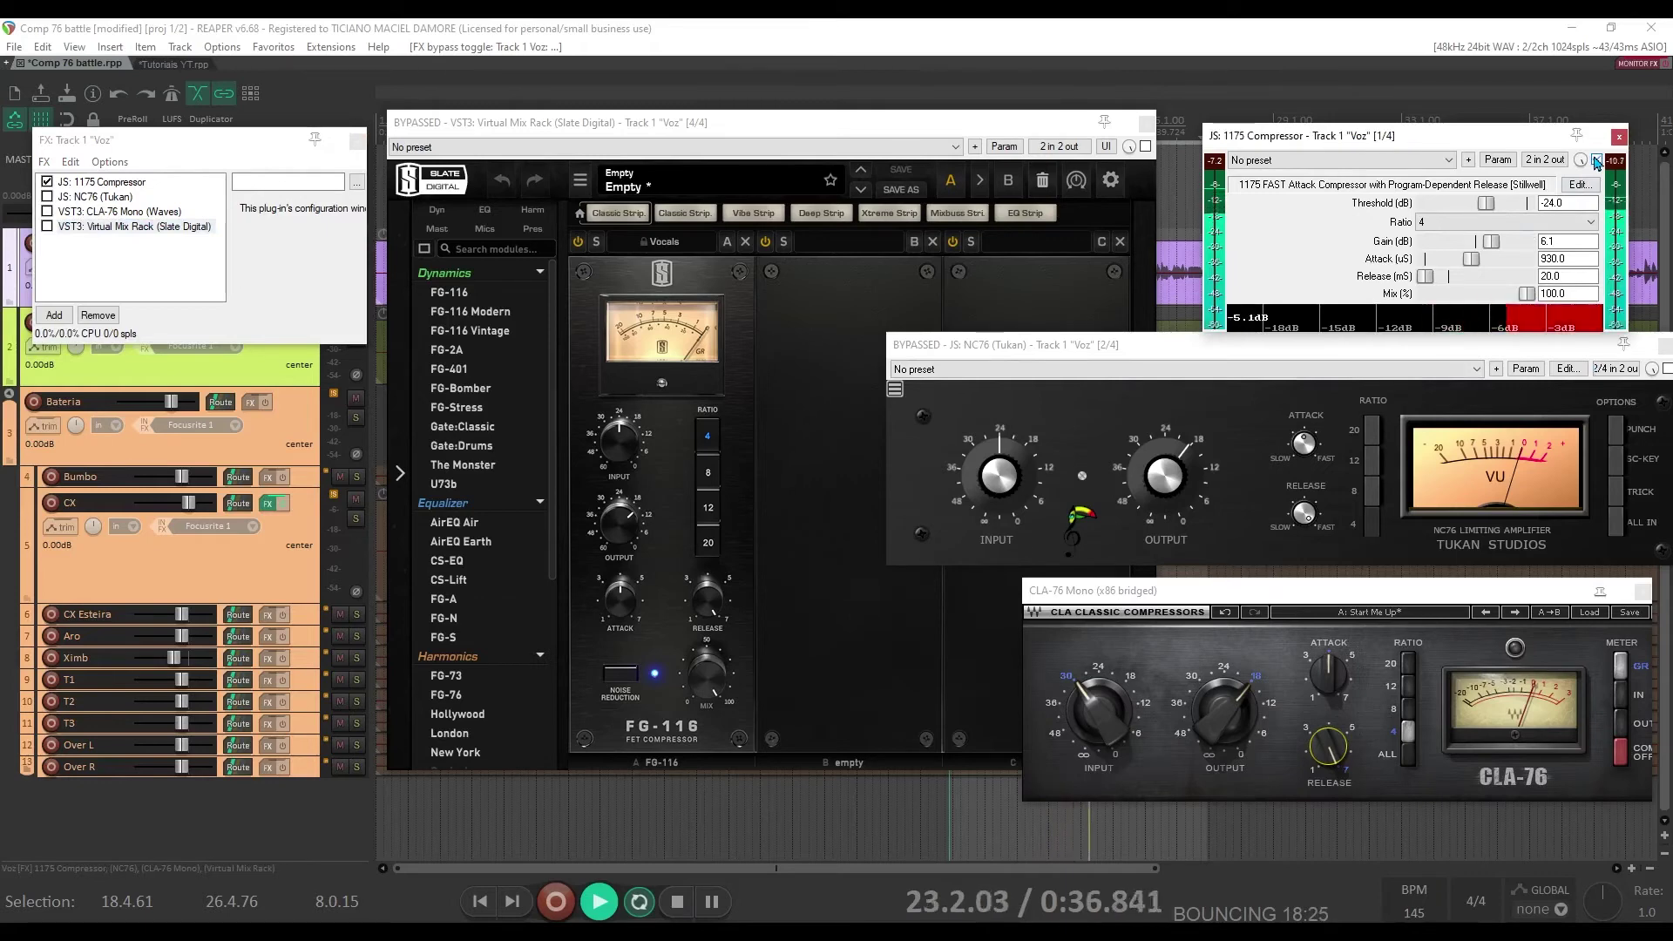
click(1597, 160)
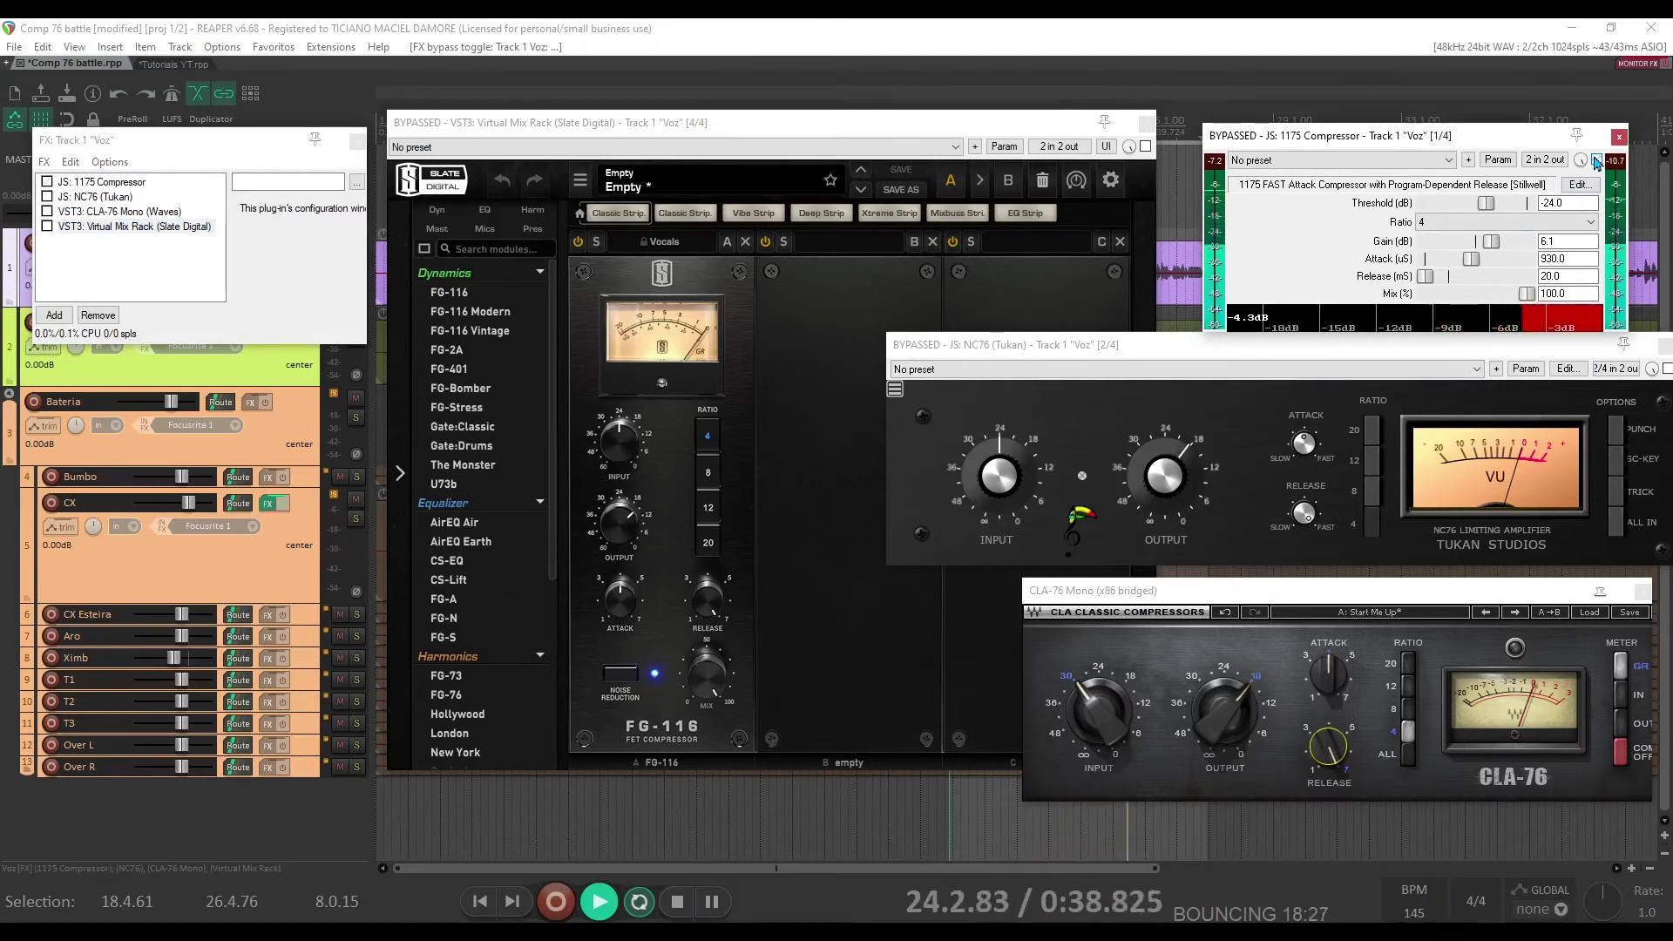
Listen to the Voz track with the 1175 Compressor enabled, stop playback, and bypass the compressor
click(1597, 161)
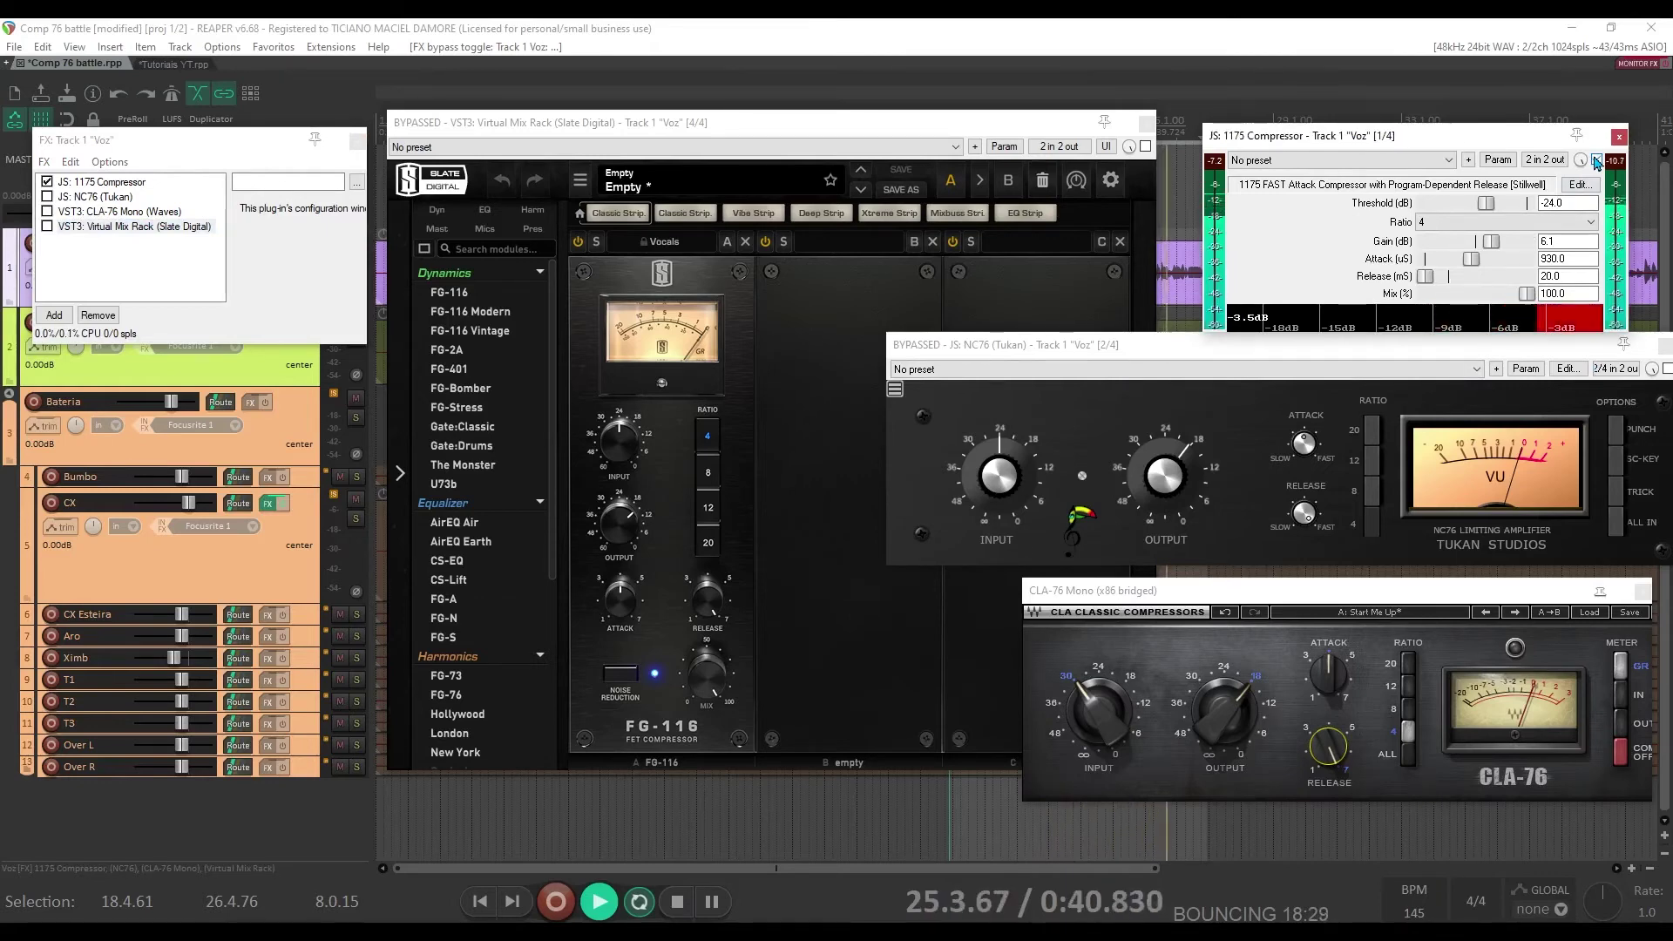
key(space)
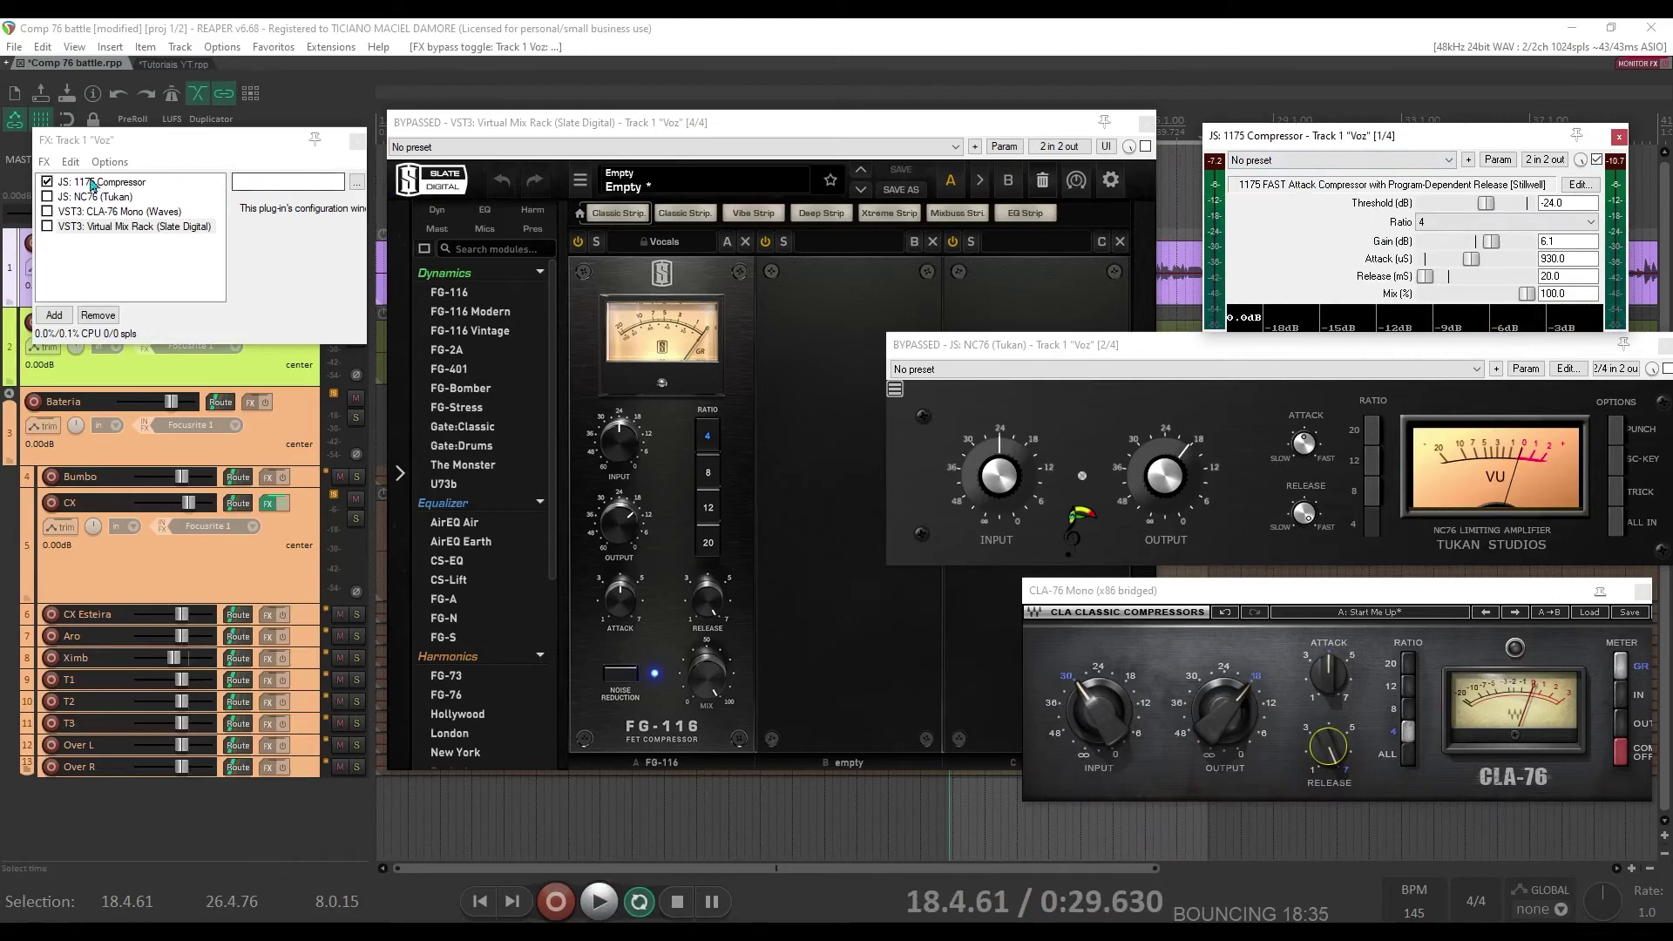
click(1597, 159)
Move the NC76 window fully into view and compare the playing Voz track with the NC76 enabled and bypassed, leaving it bypassed
drag(1545, 348, 1501, 345)
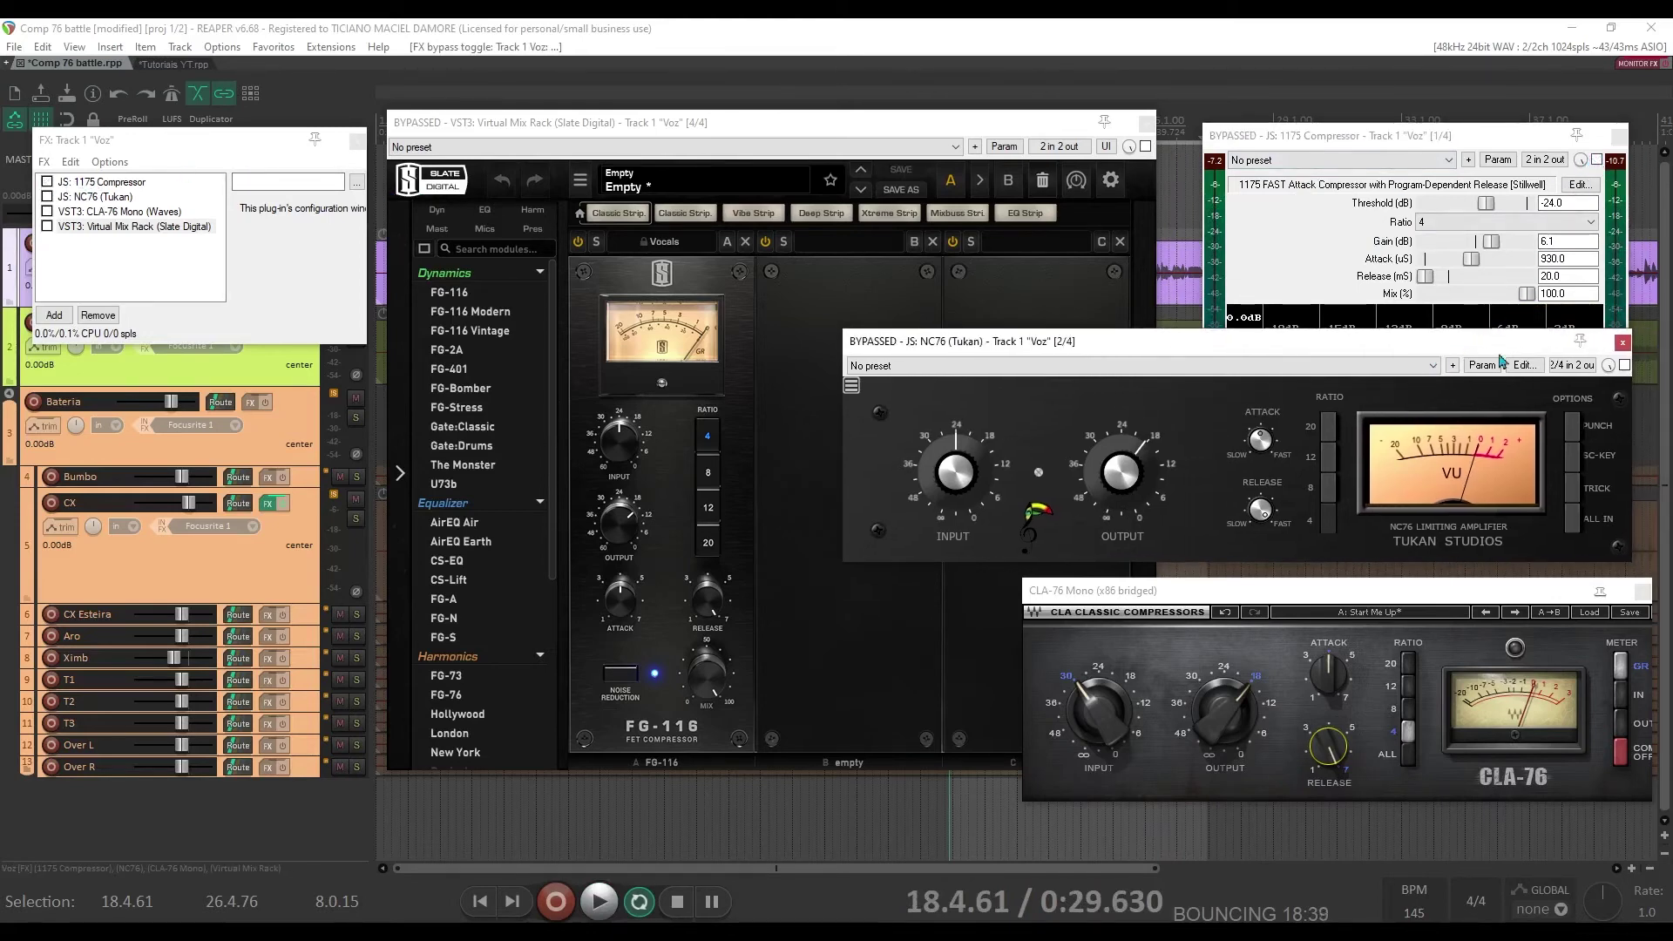
key(space)
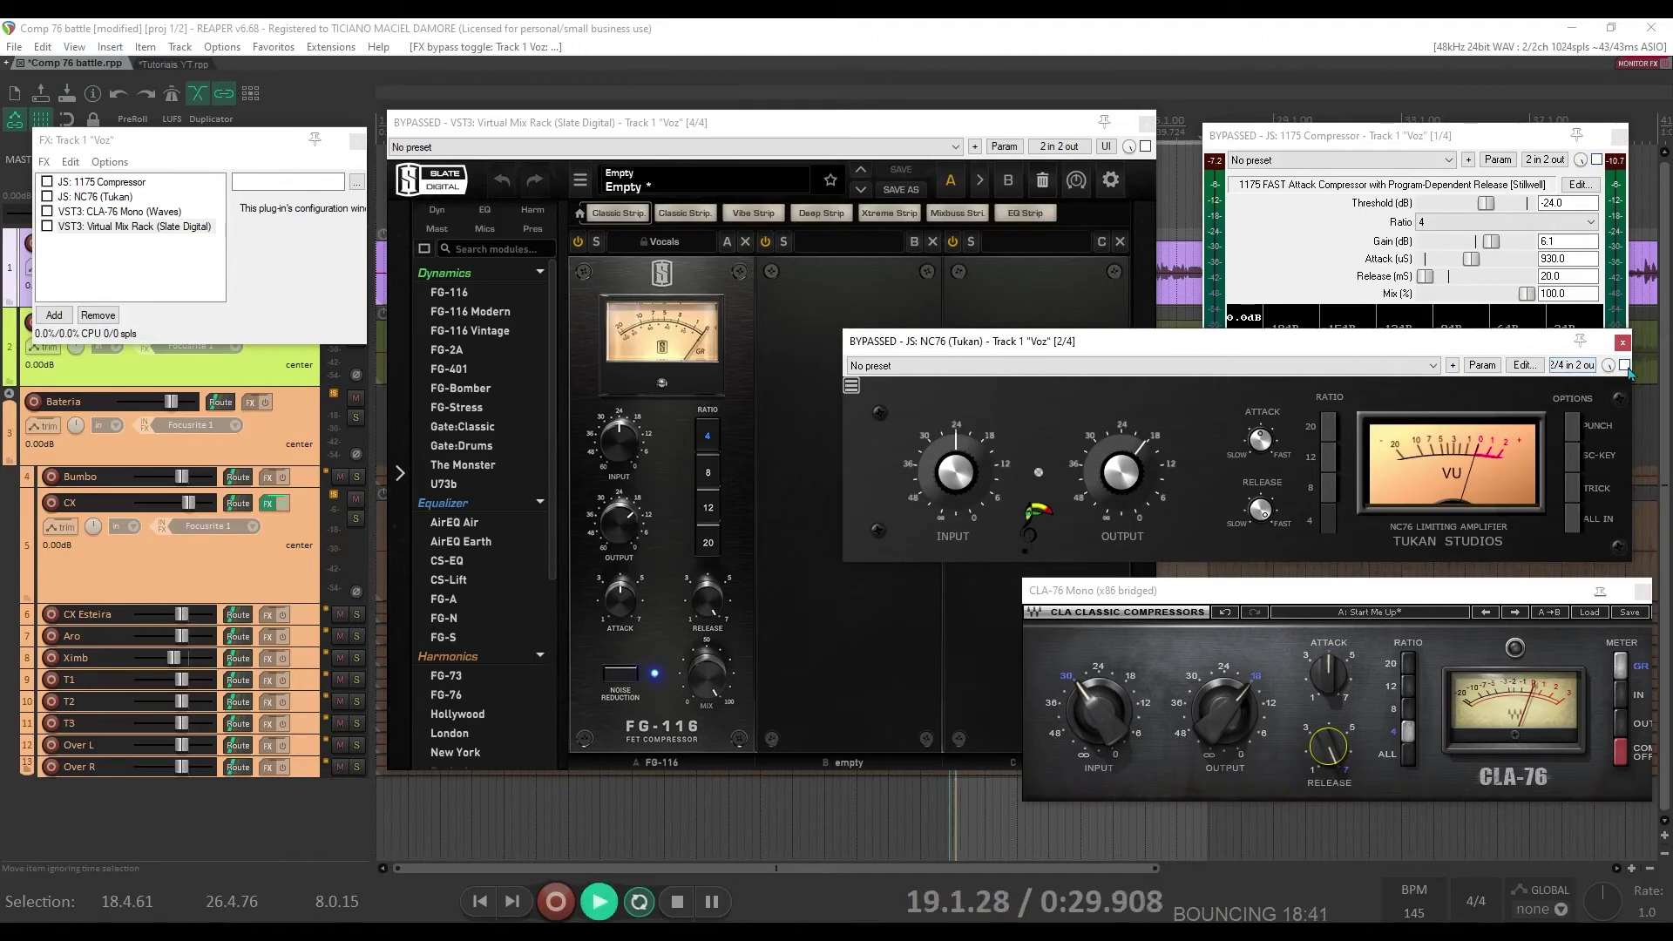
click(1623, 366)
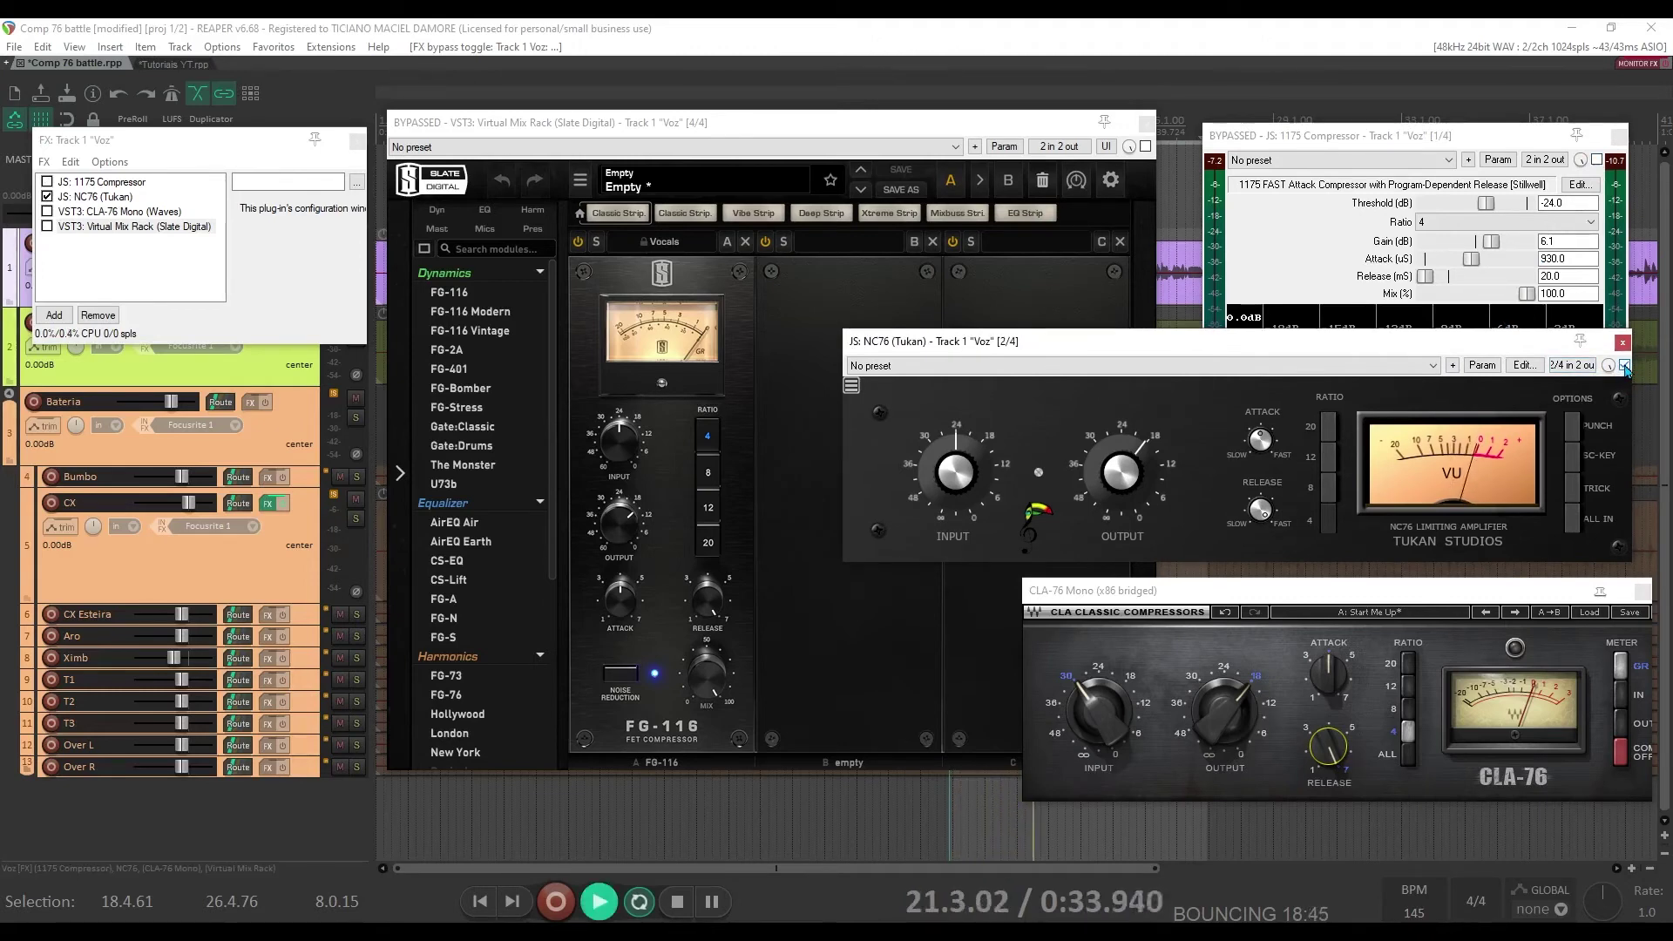
click(1623, 366)
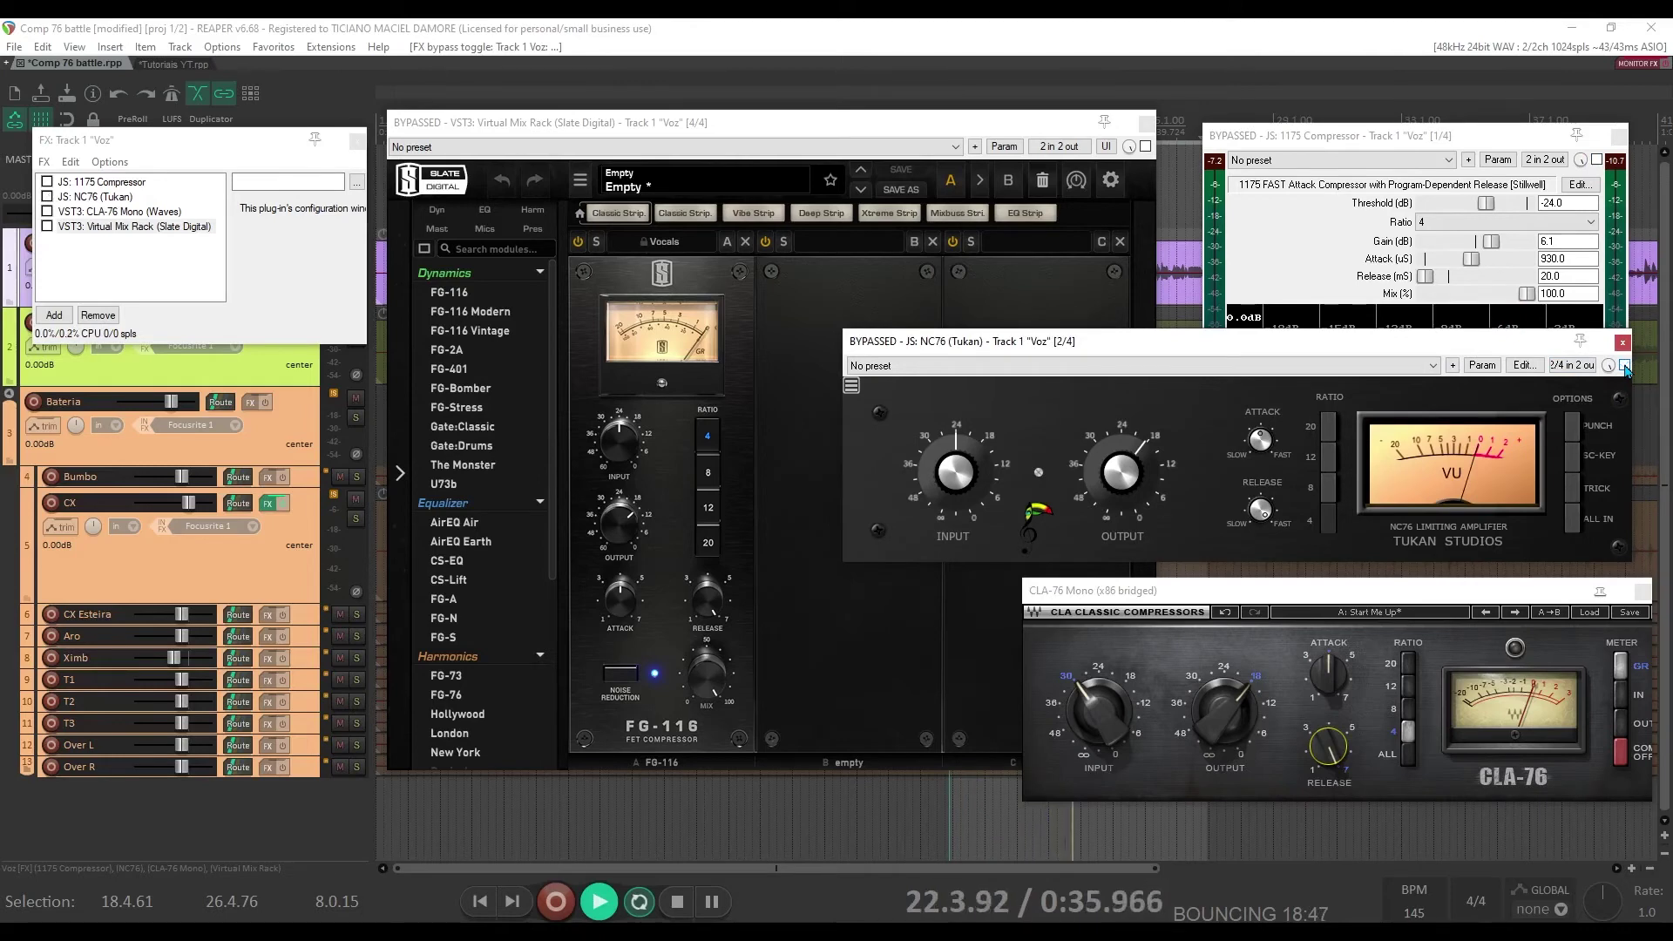
click(1624, 366)
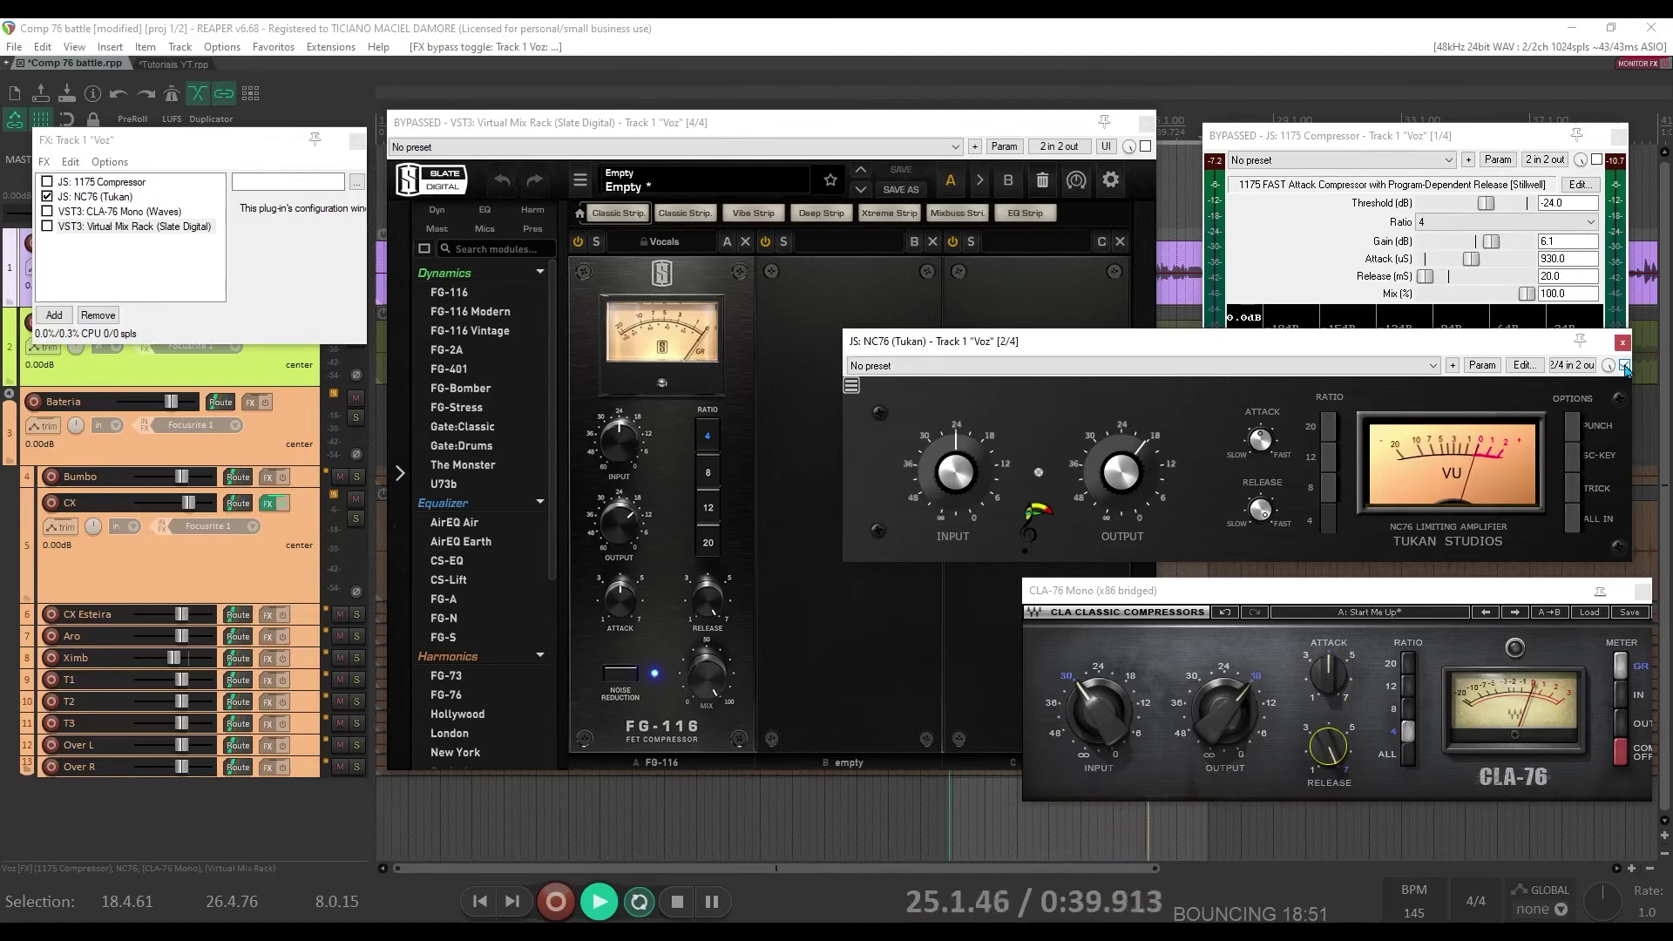
click(1623, 366)
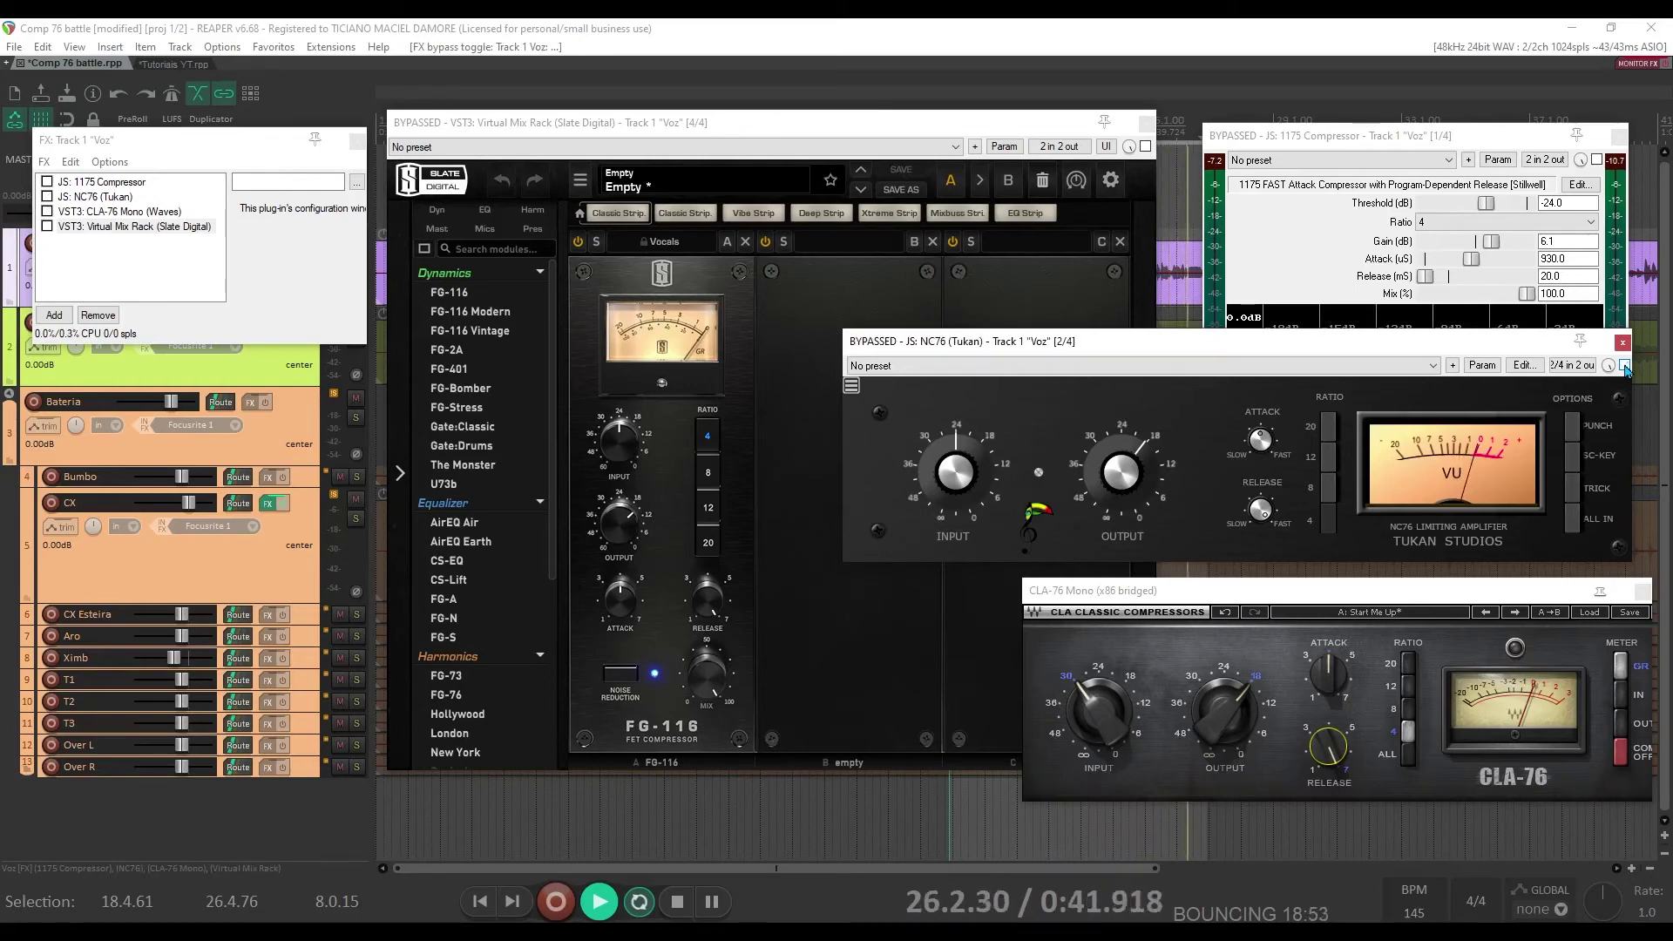
key(space)
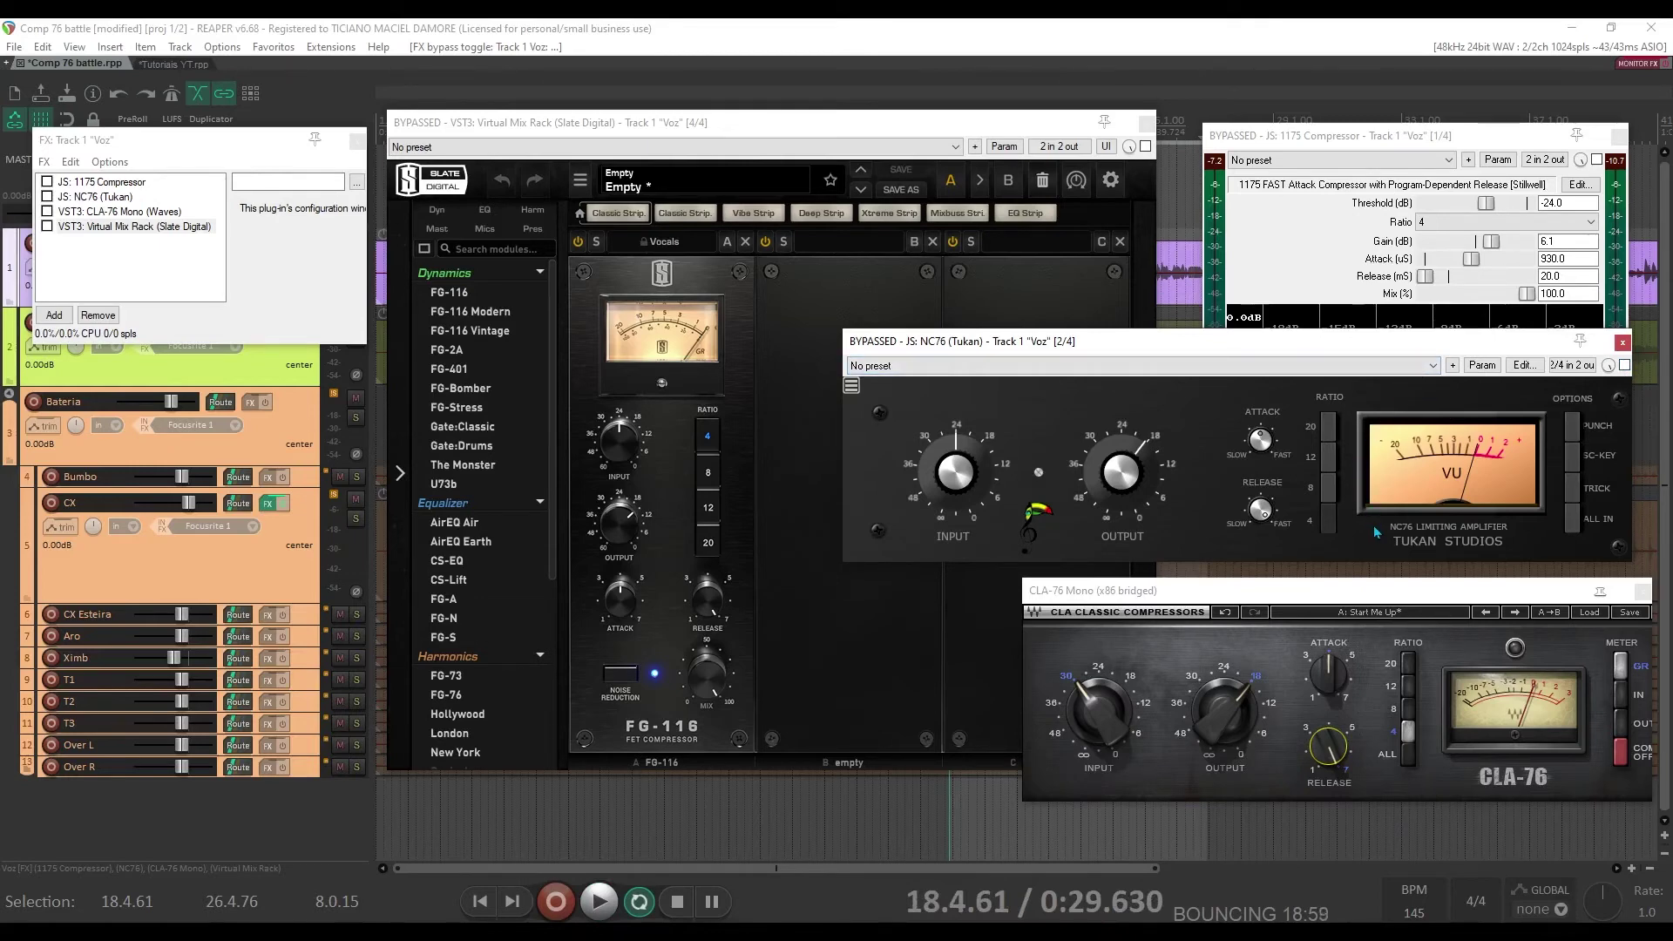
Play the Voz track, compare it with the CLA-76 Mono enabled and bypassed, and stop playback
key(space)
click(48, 212)
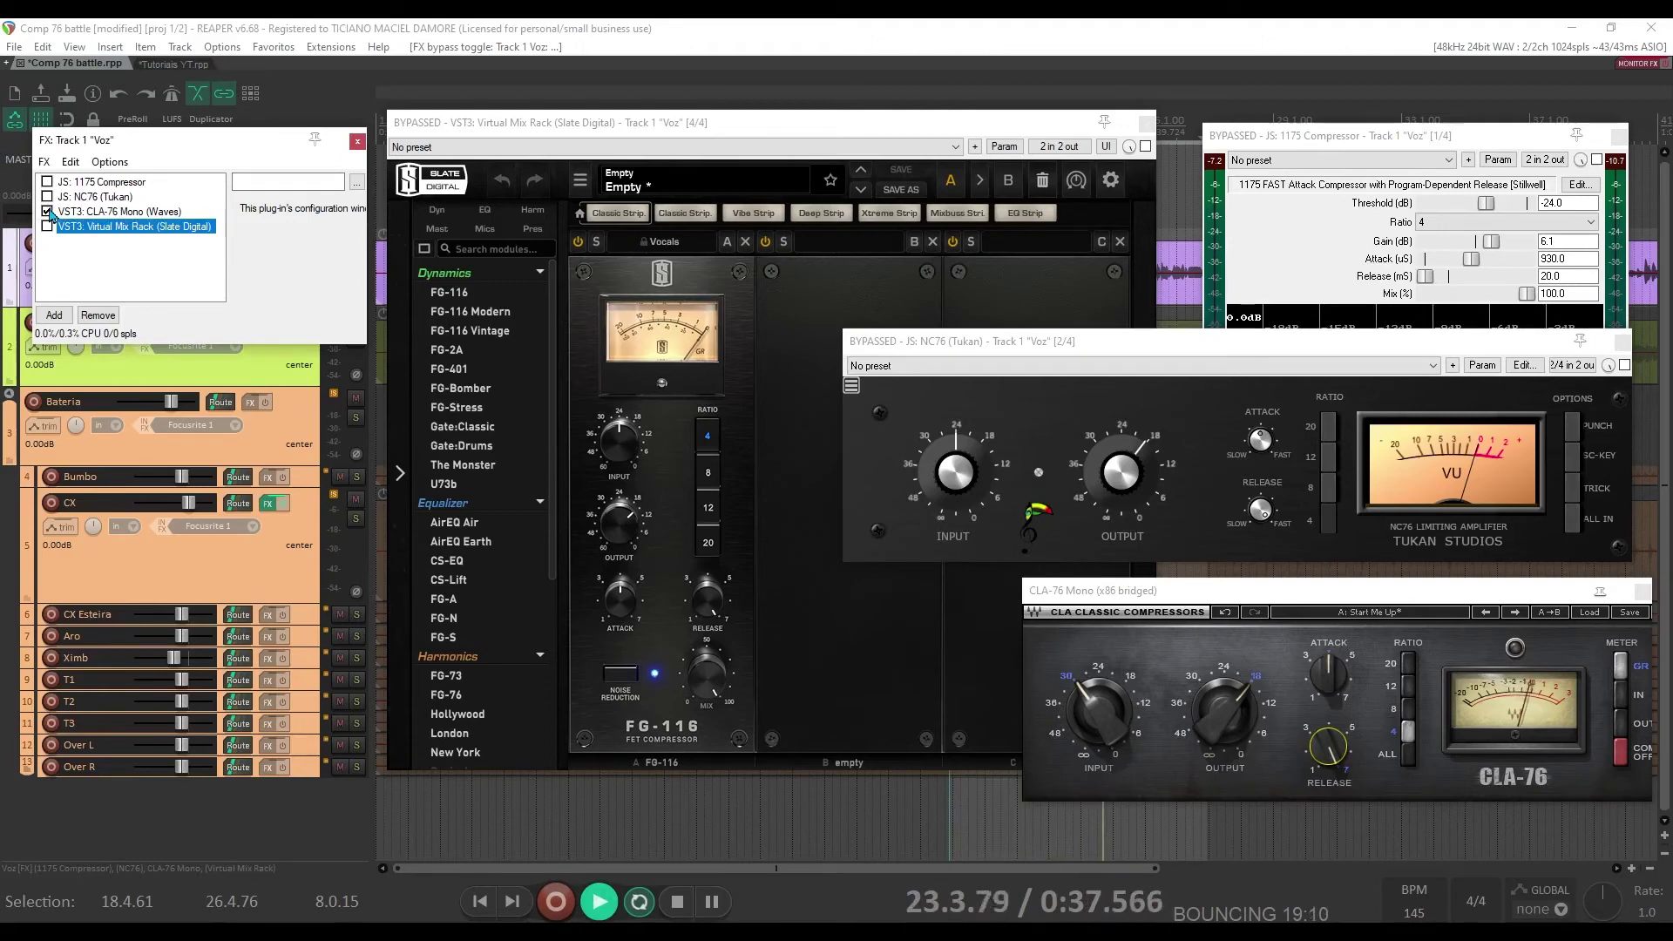
click(48, 212)
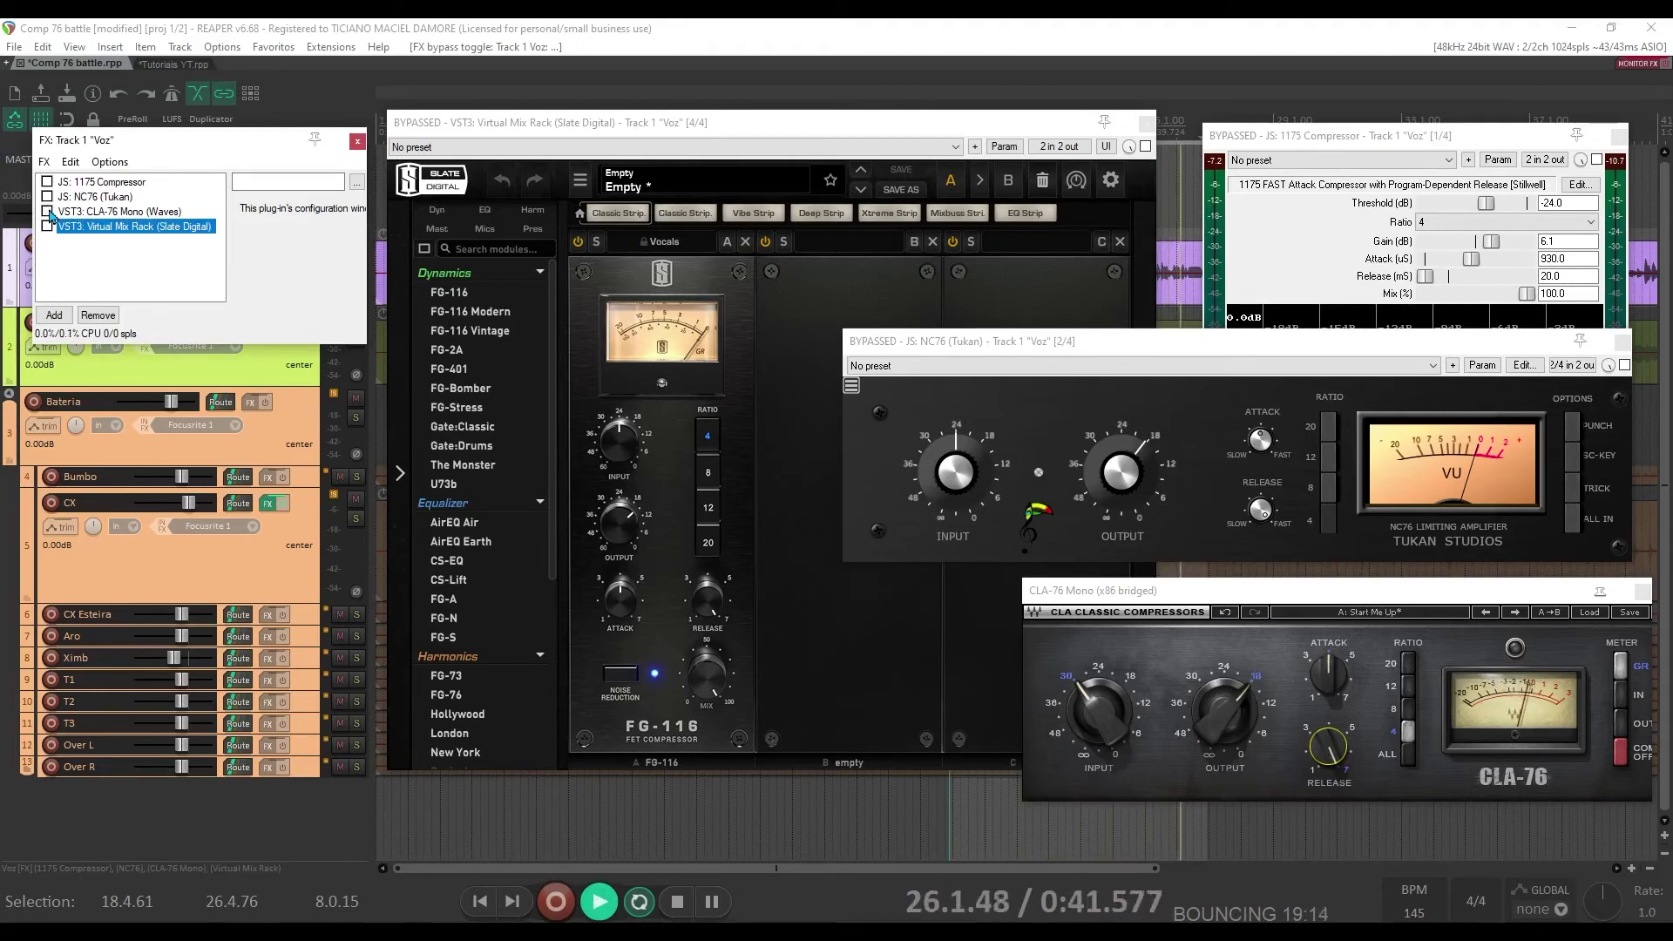
key(space)
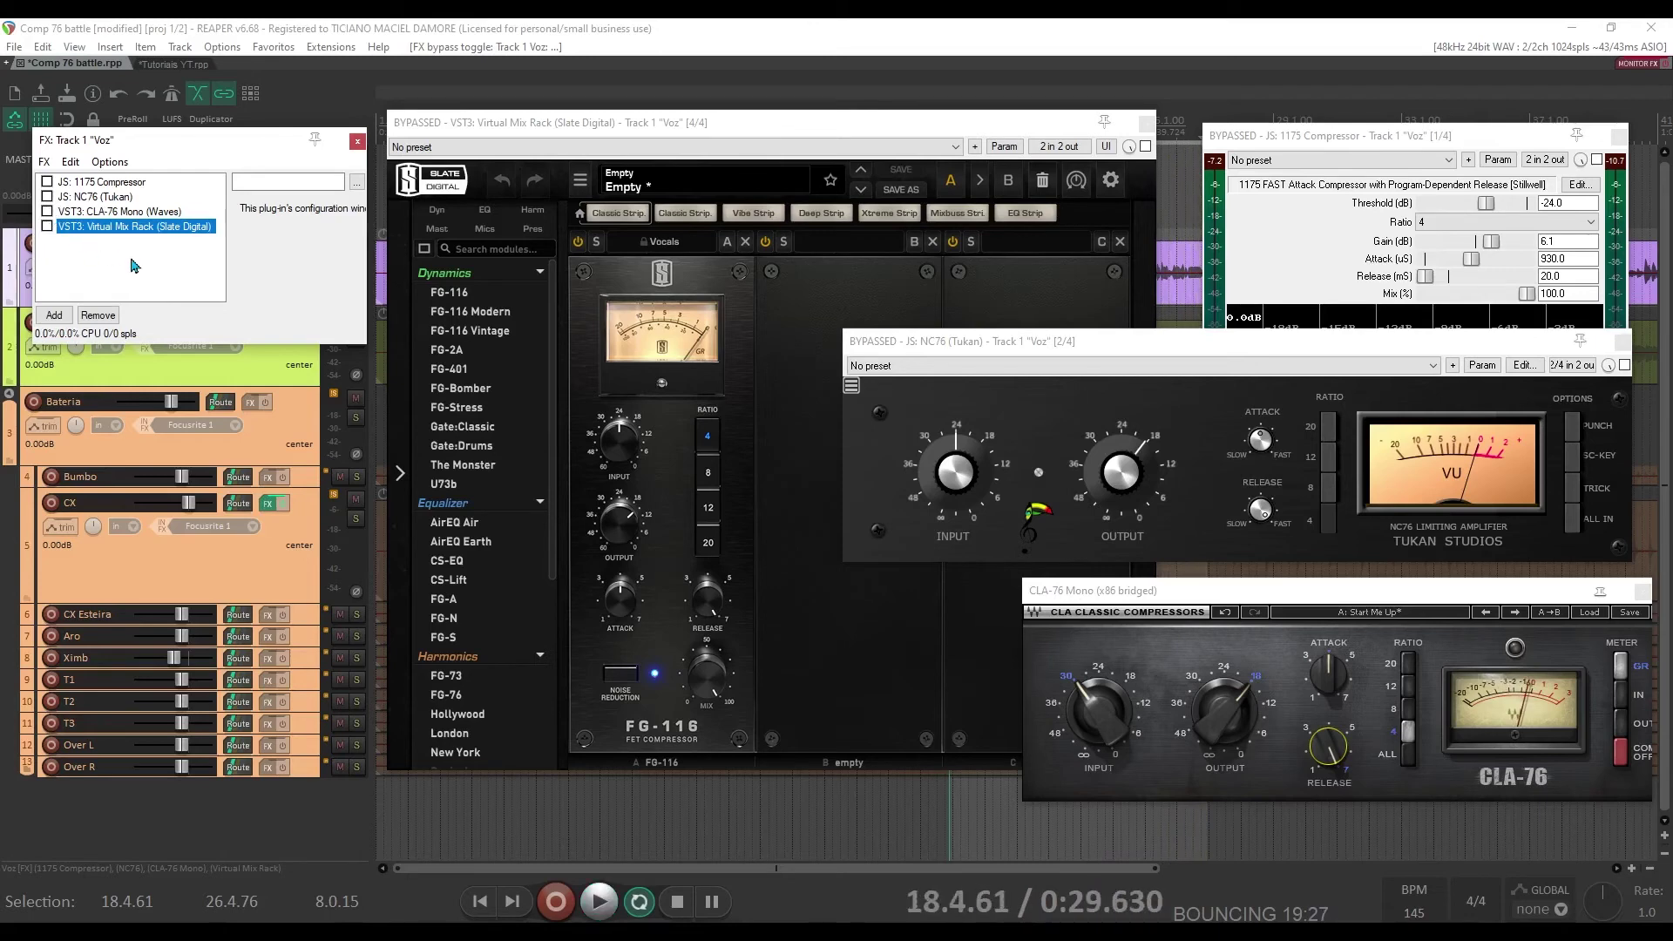
Compare the playing Voz track with the Virtual Mix Rack's FG-116 enabled and bypassed, leaving it bypassed and playback stopped
key(space)
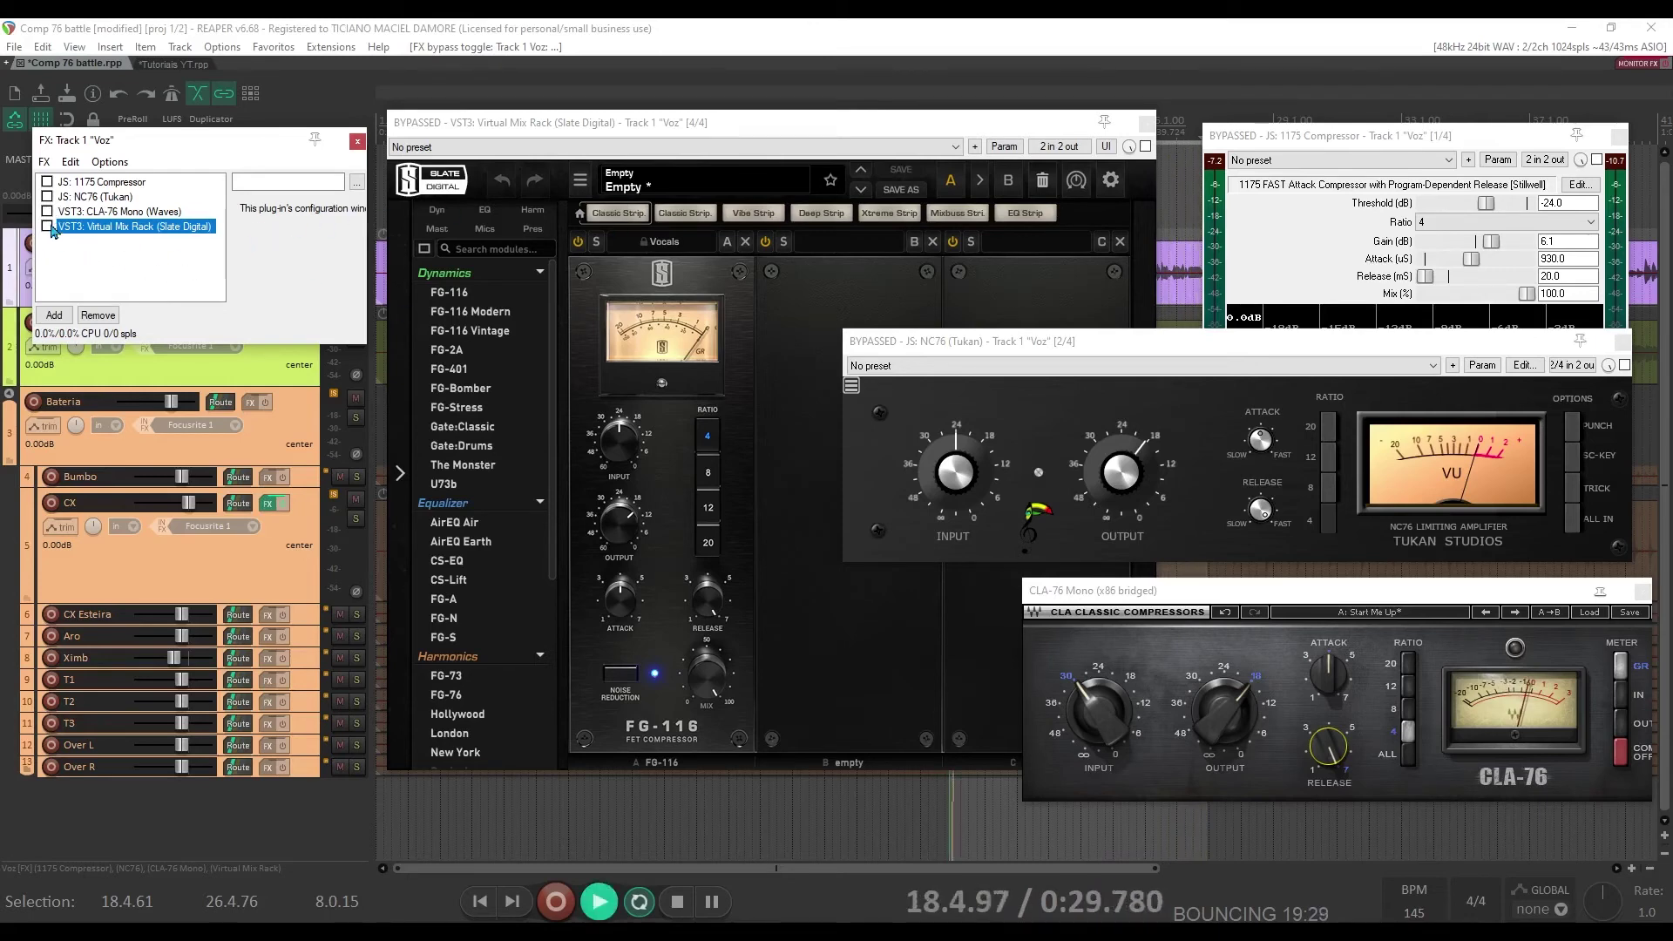
click(47, 226)
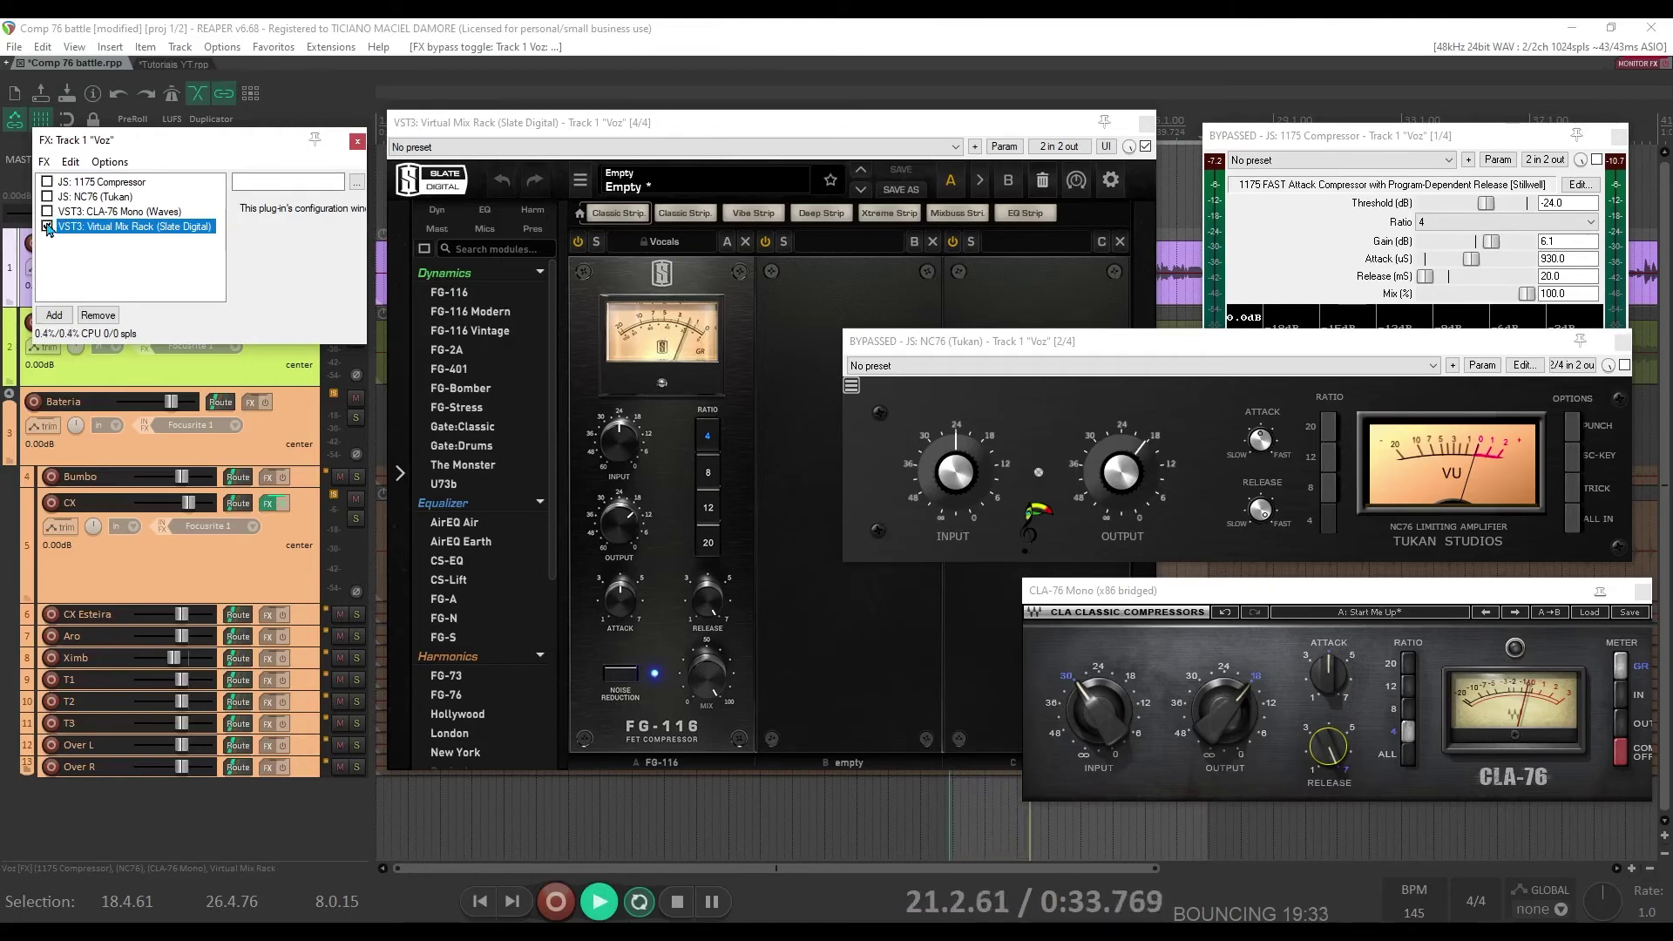
click(48, 226)
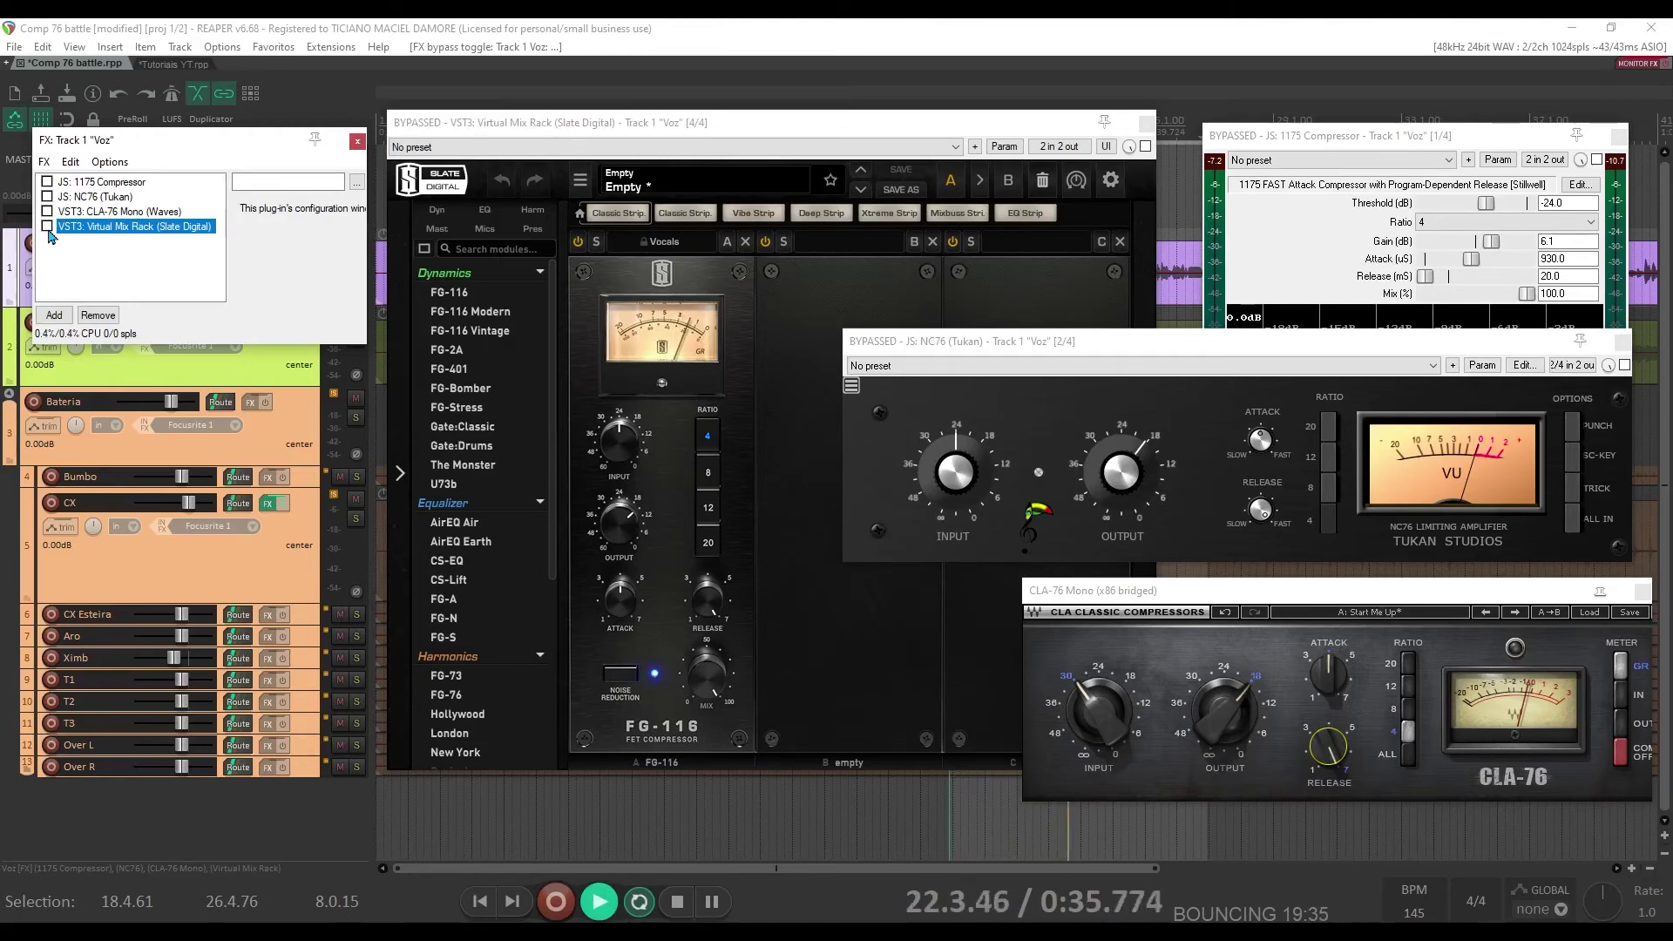
click(48, 227)
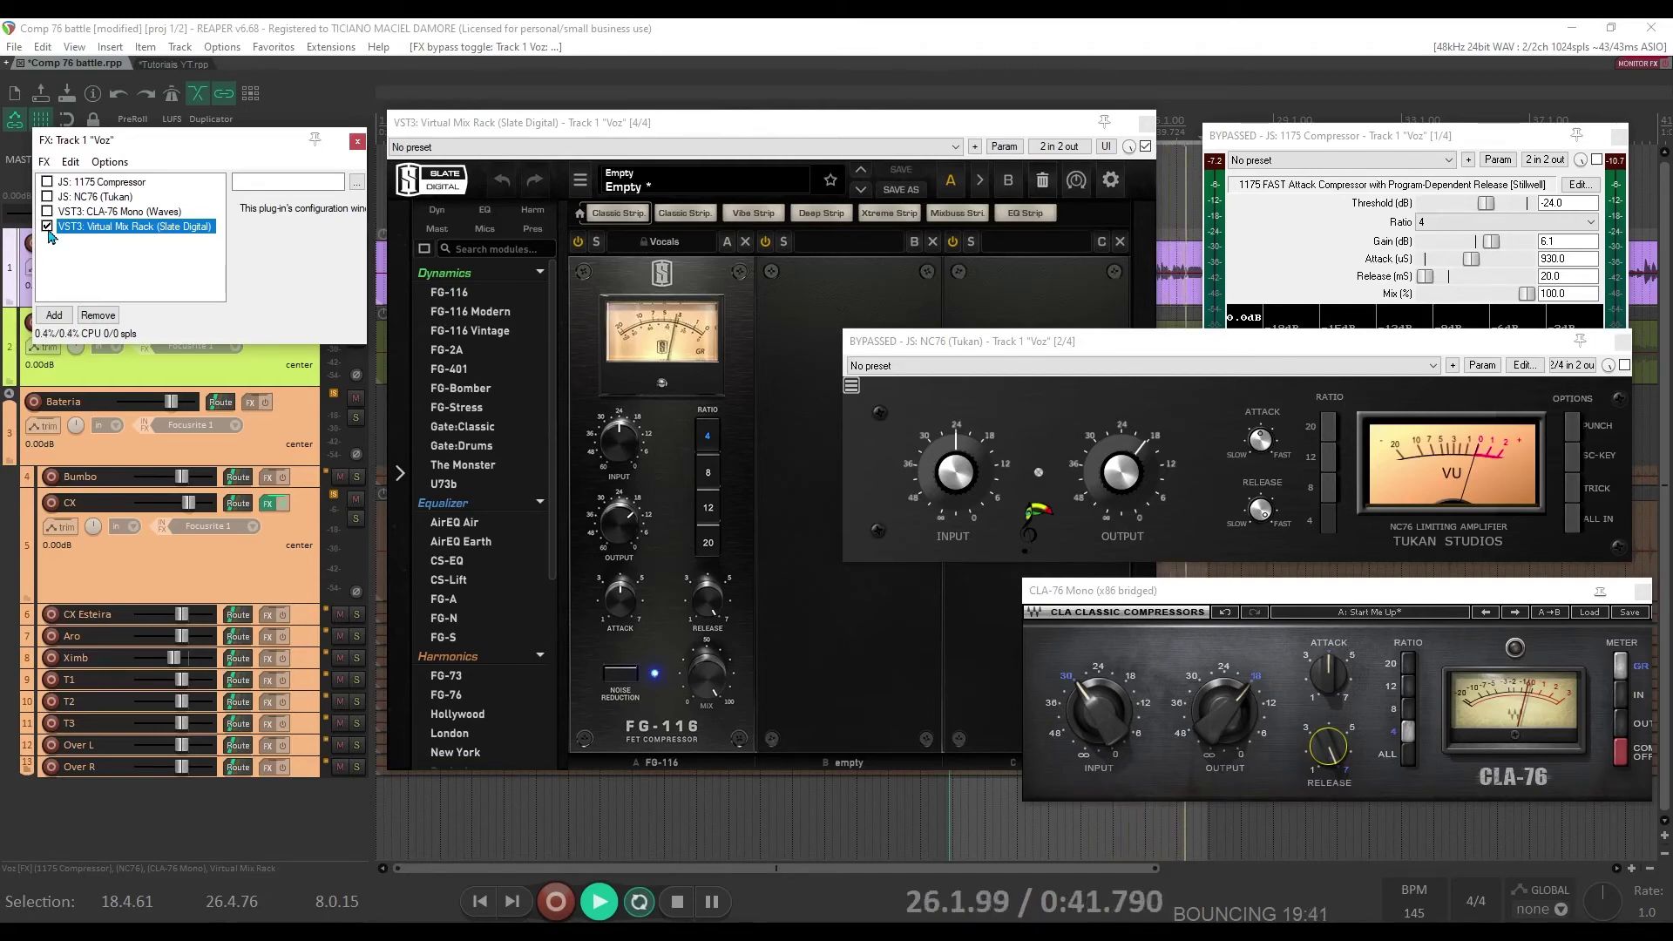
click(48, 228)
key(space)
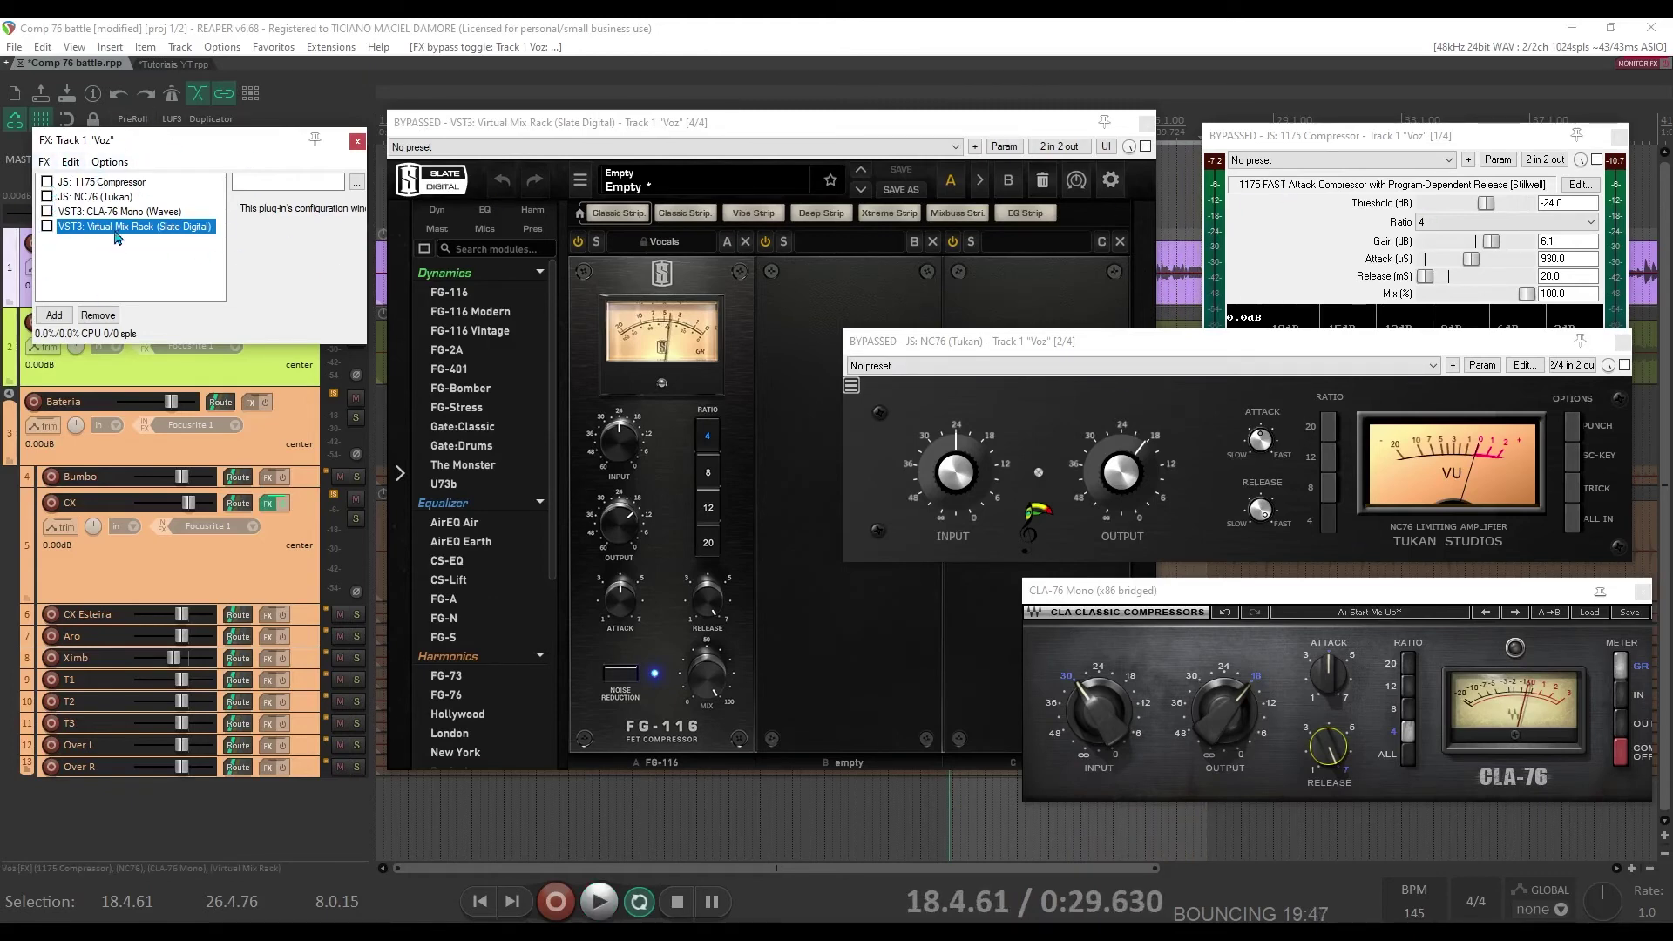
Play the Voz track through the 1175, CLA-76, NC76 and FG-116 one at a time, leaving all four bypassed and playback stopped
key(space)
click(47, 182)
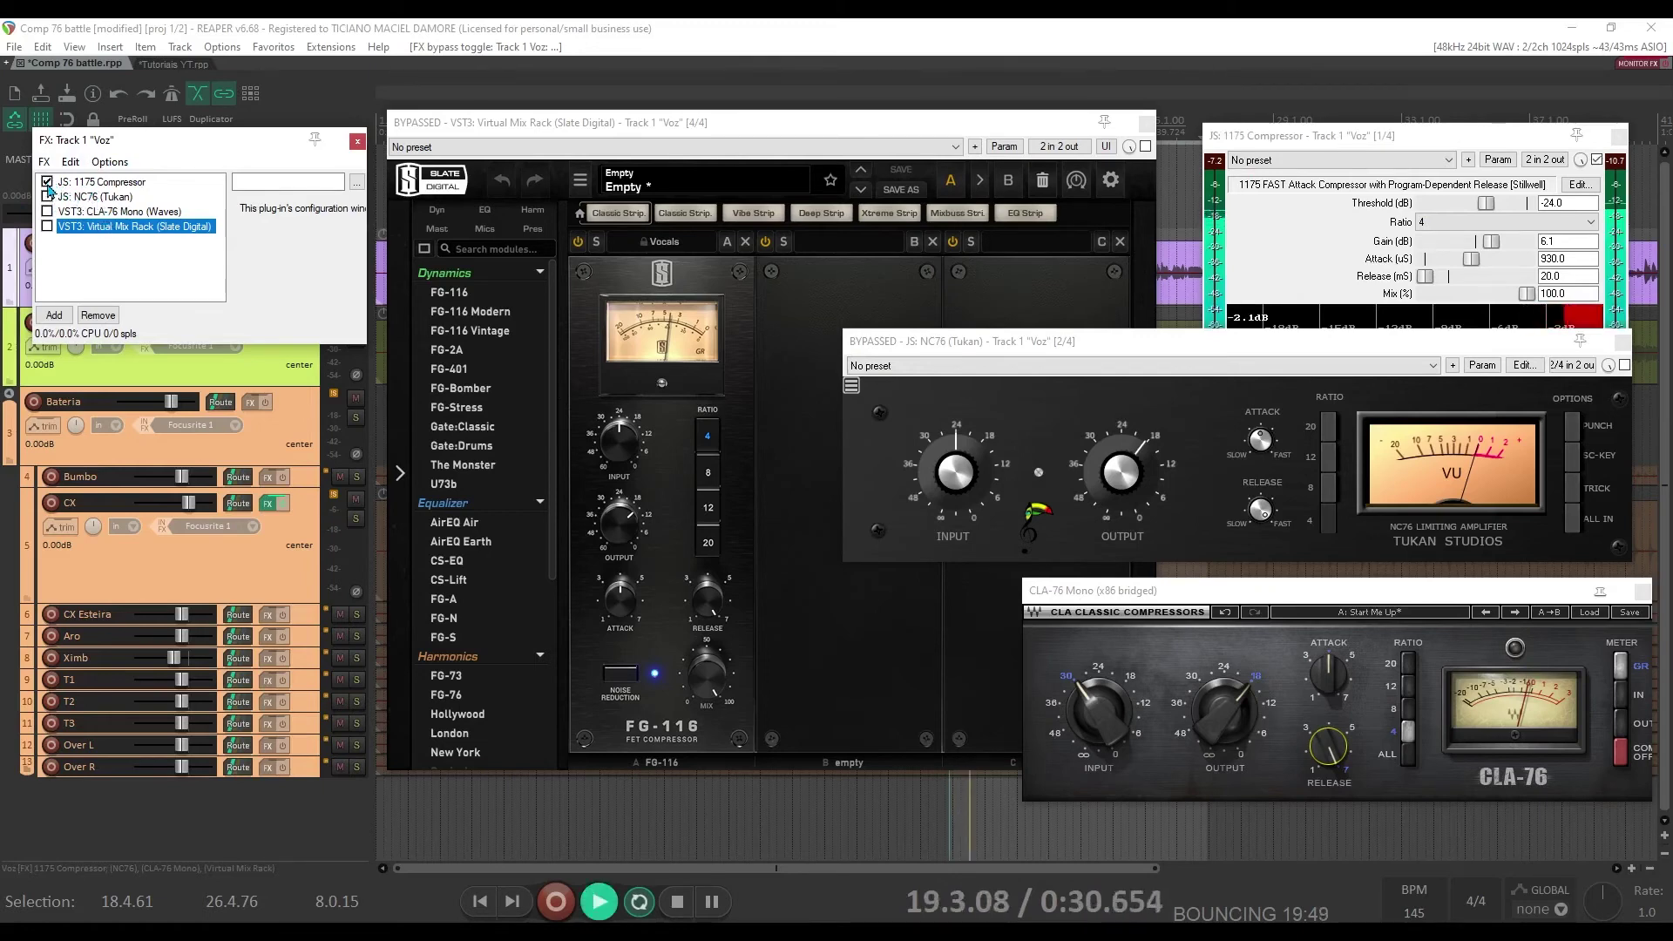
click(47, 182)
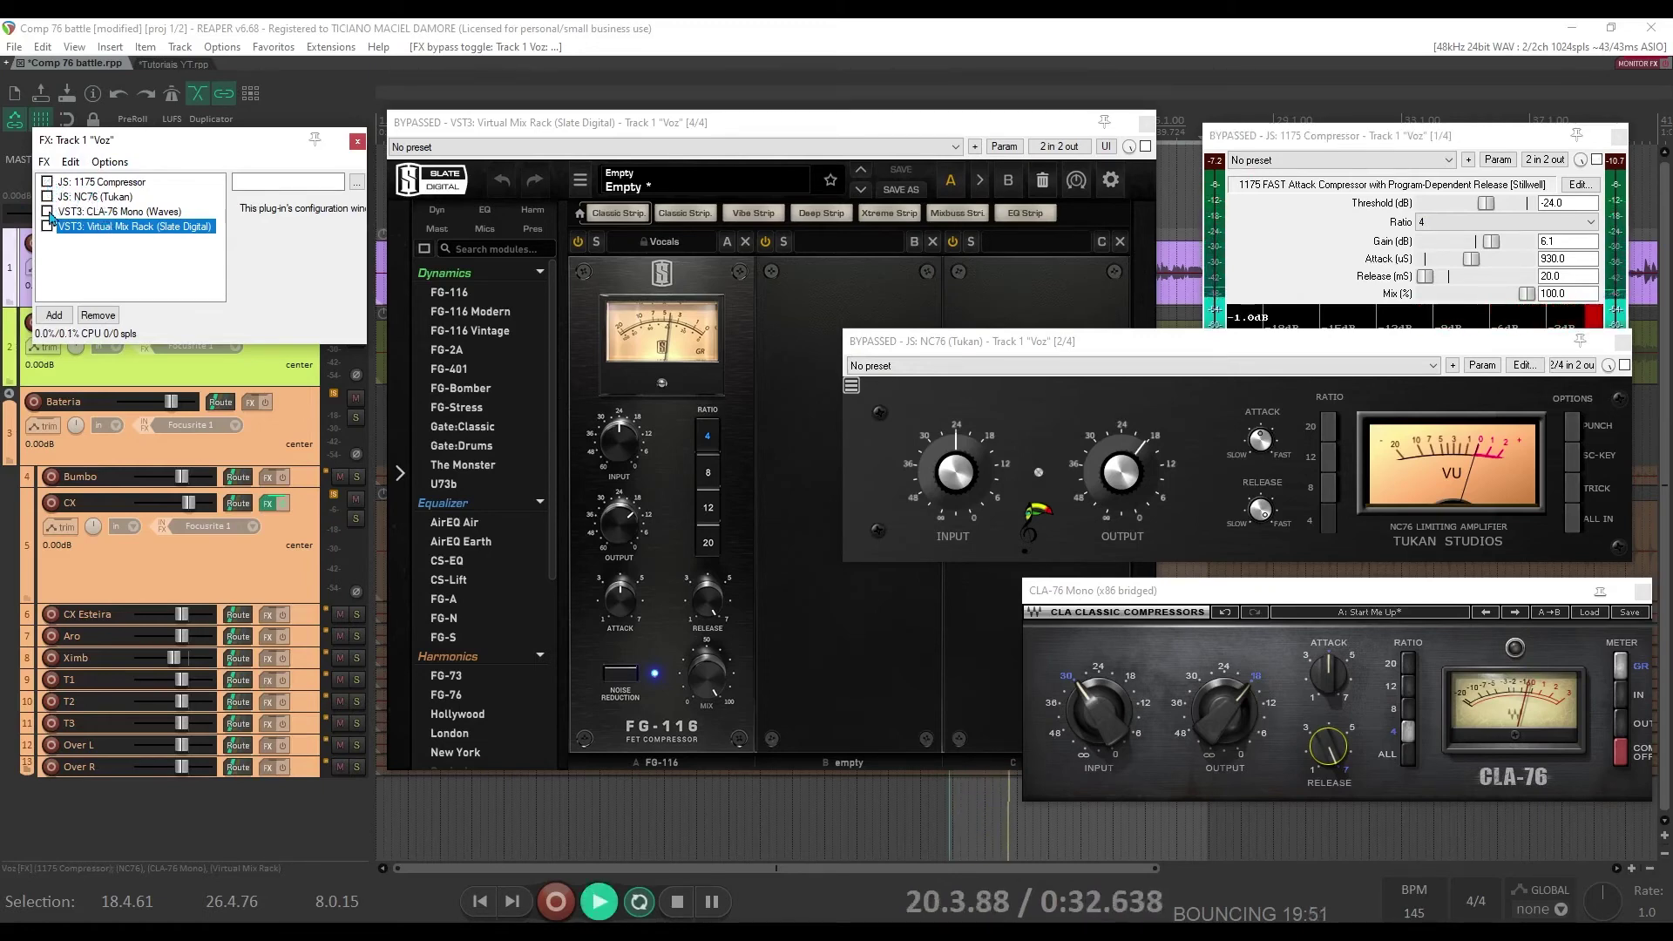
click(47, 211)
click(47, 211)
click(47, 197)
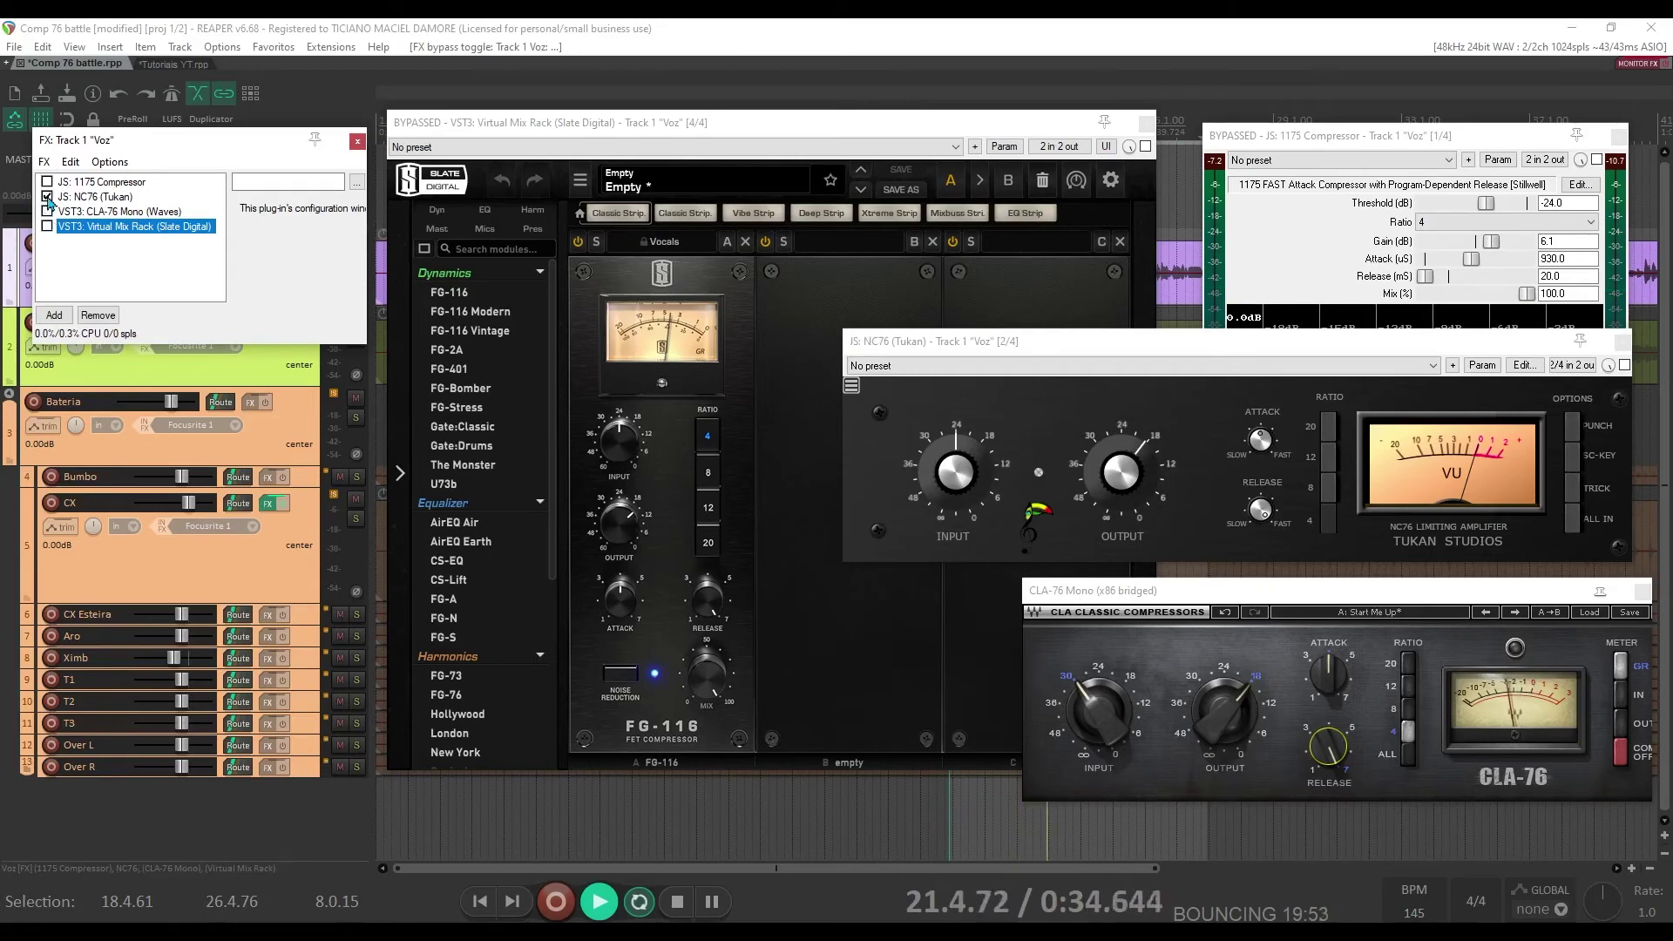
click(47, 197)
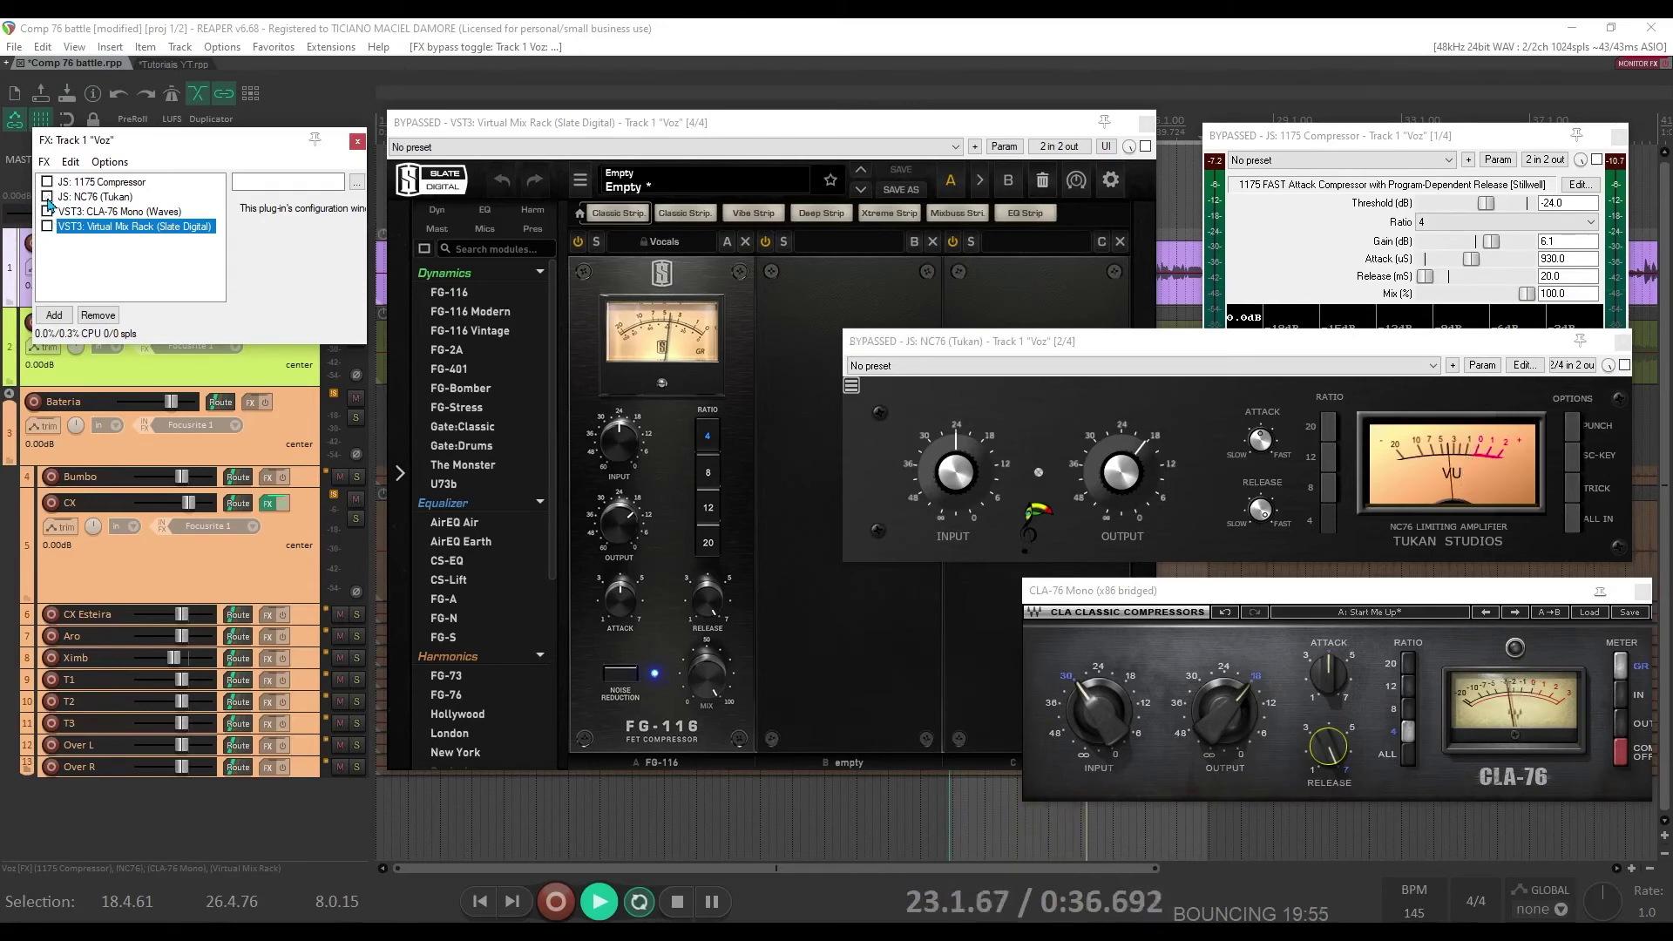
click(51, 227)
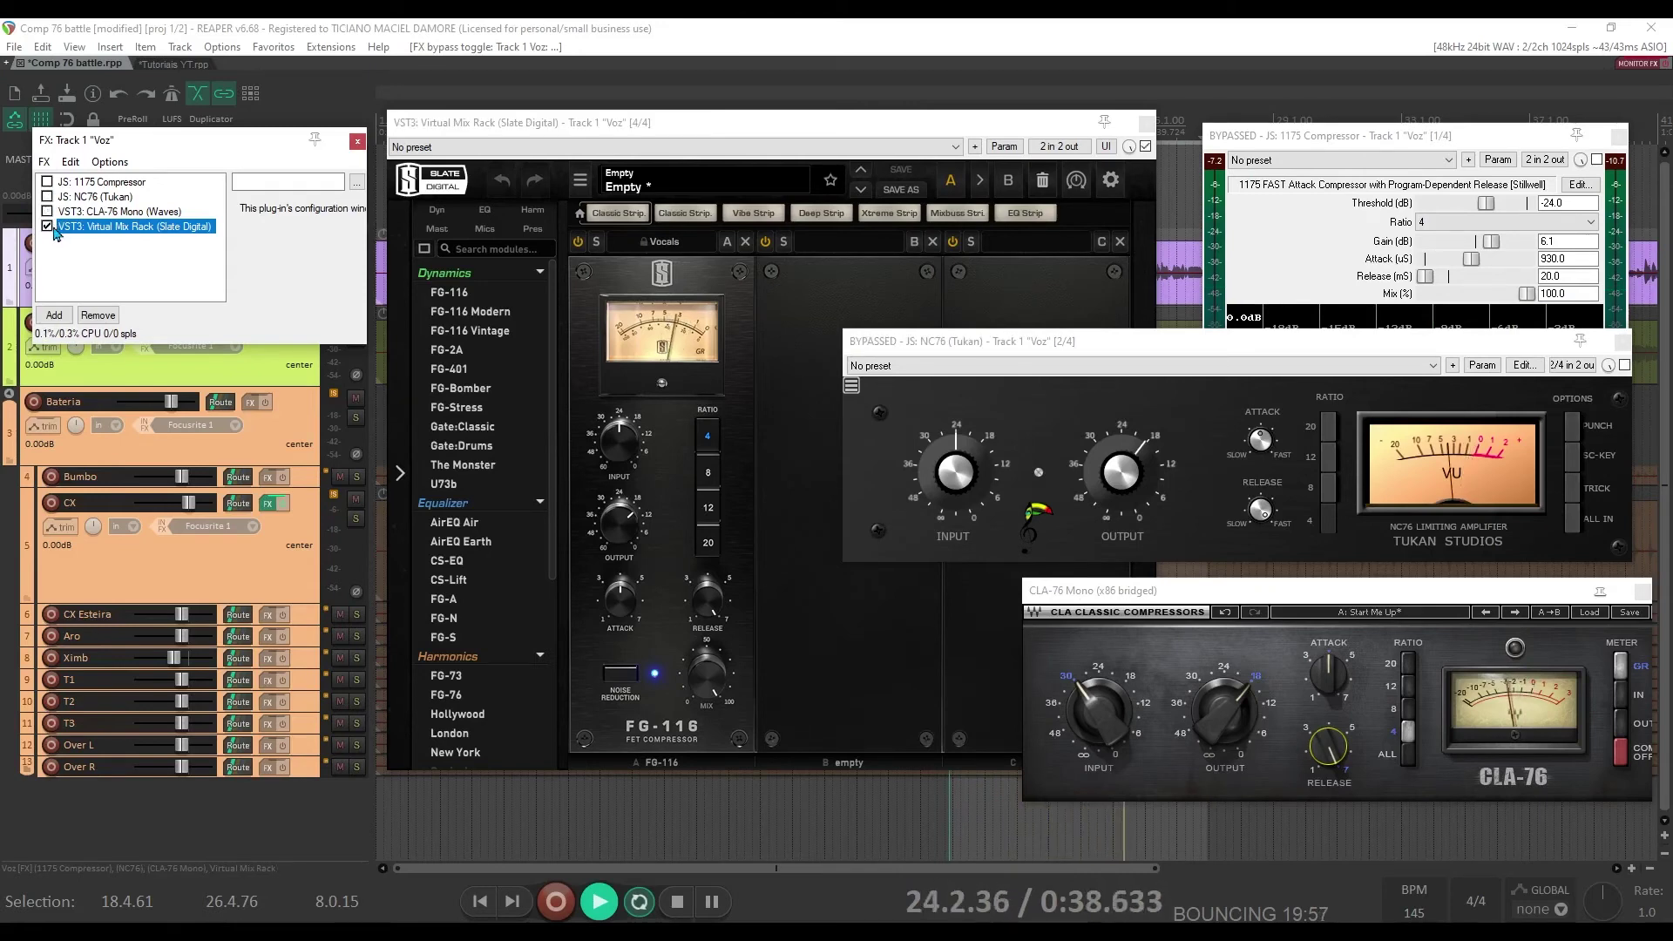
click(47, 227)
key(space)
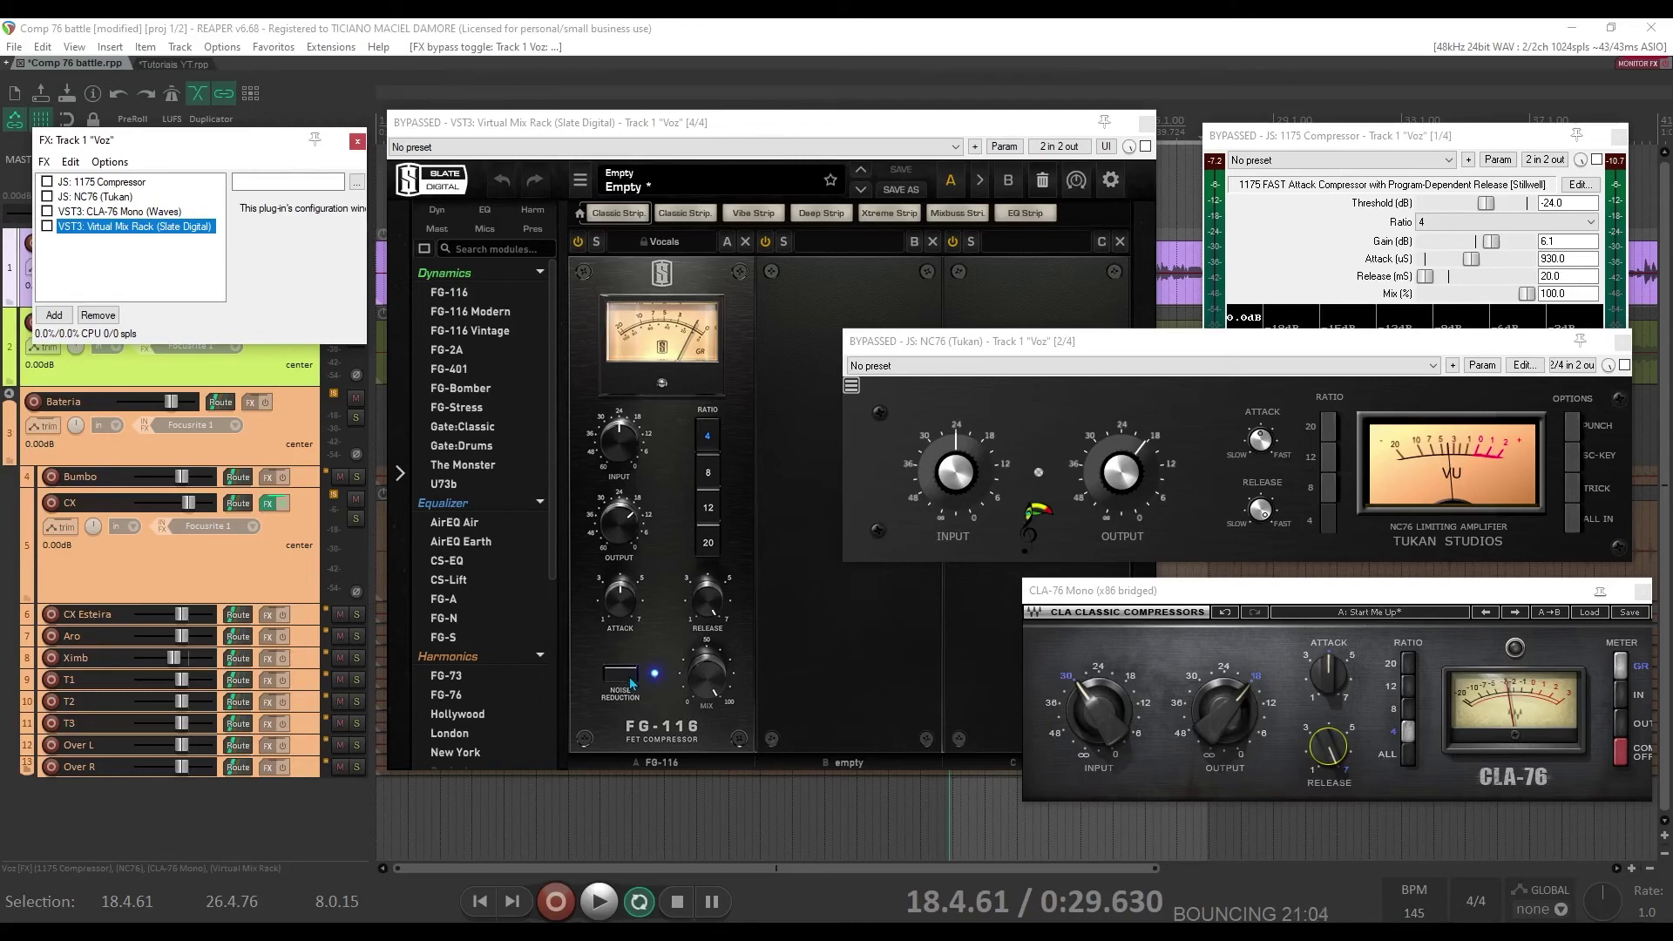
Look through the FG-116 factory presets and the CLA-76 Blacky and Bluey presets without loading any
click(662, 242)
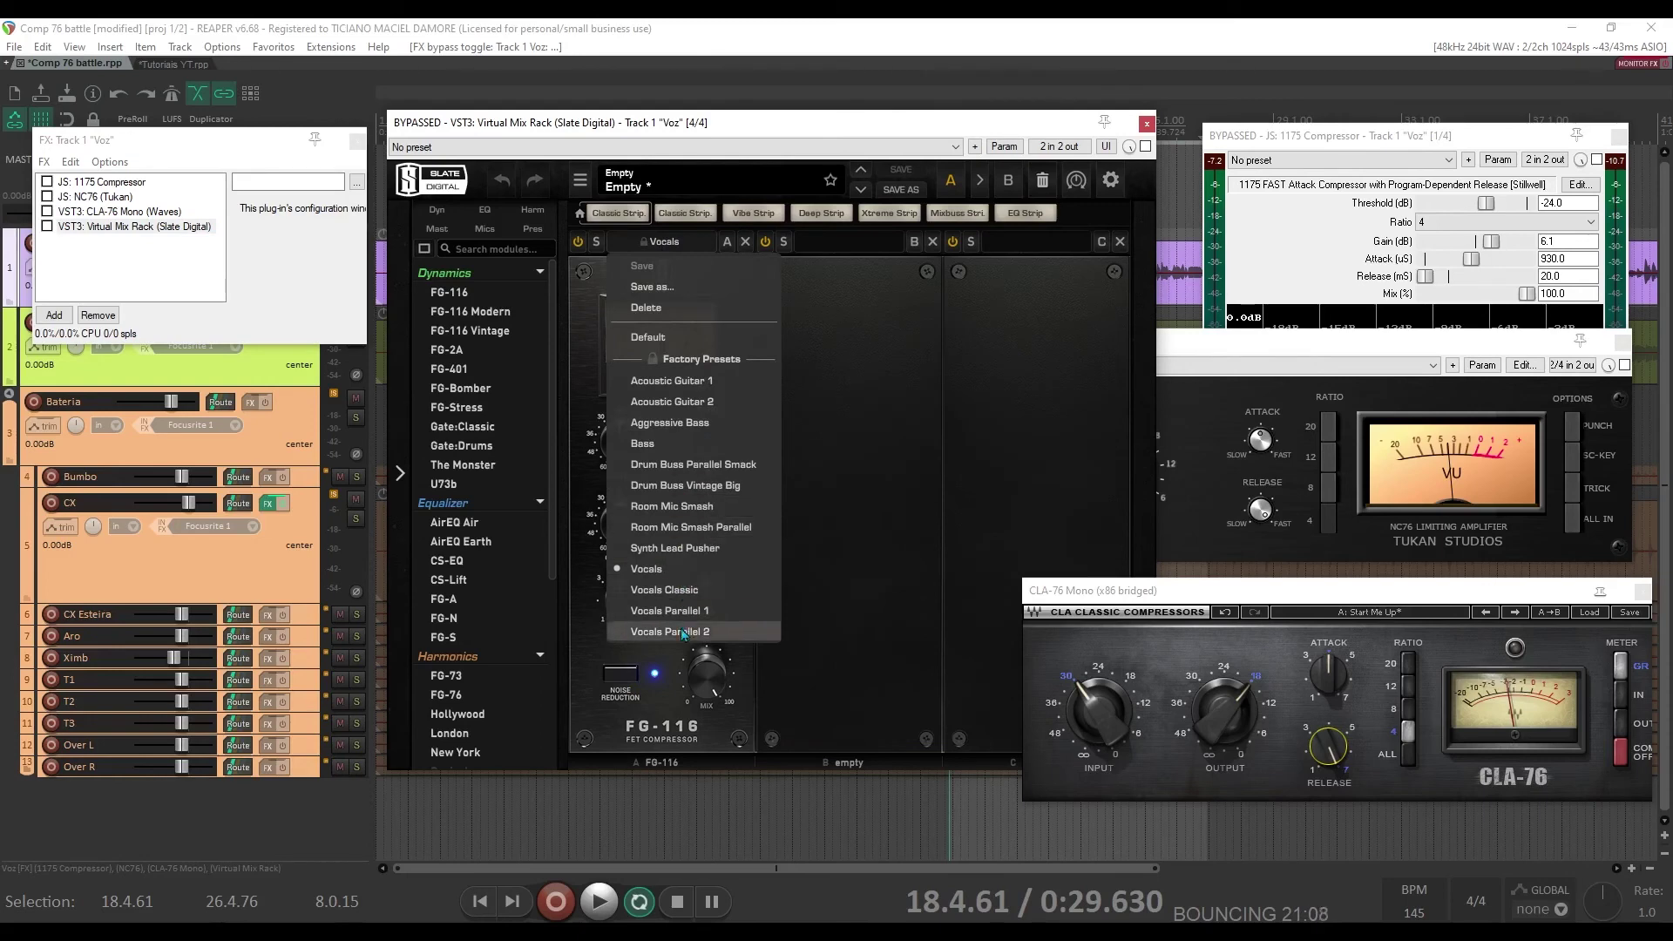
click(799, 130)
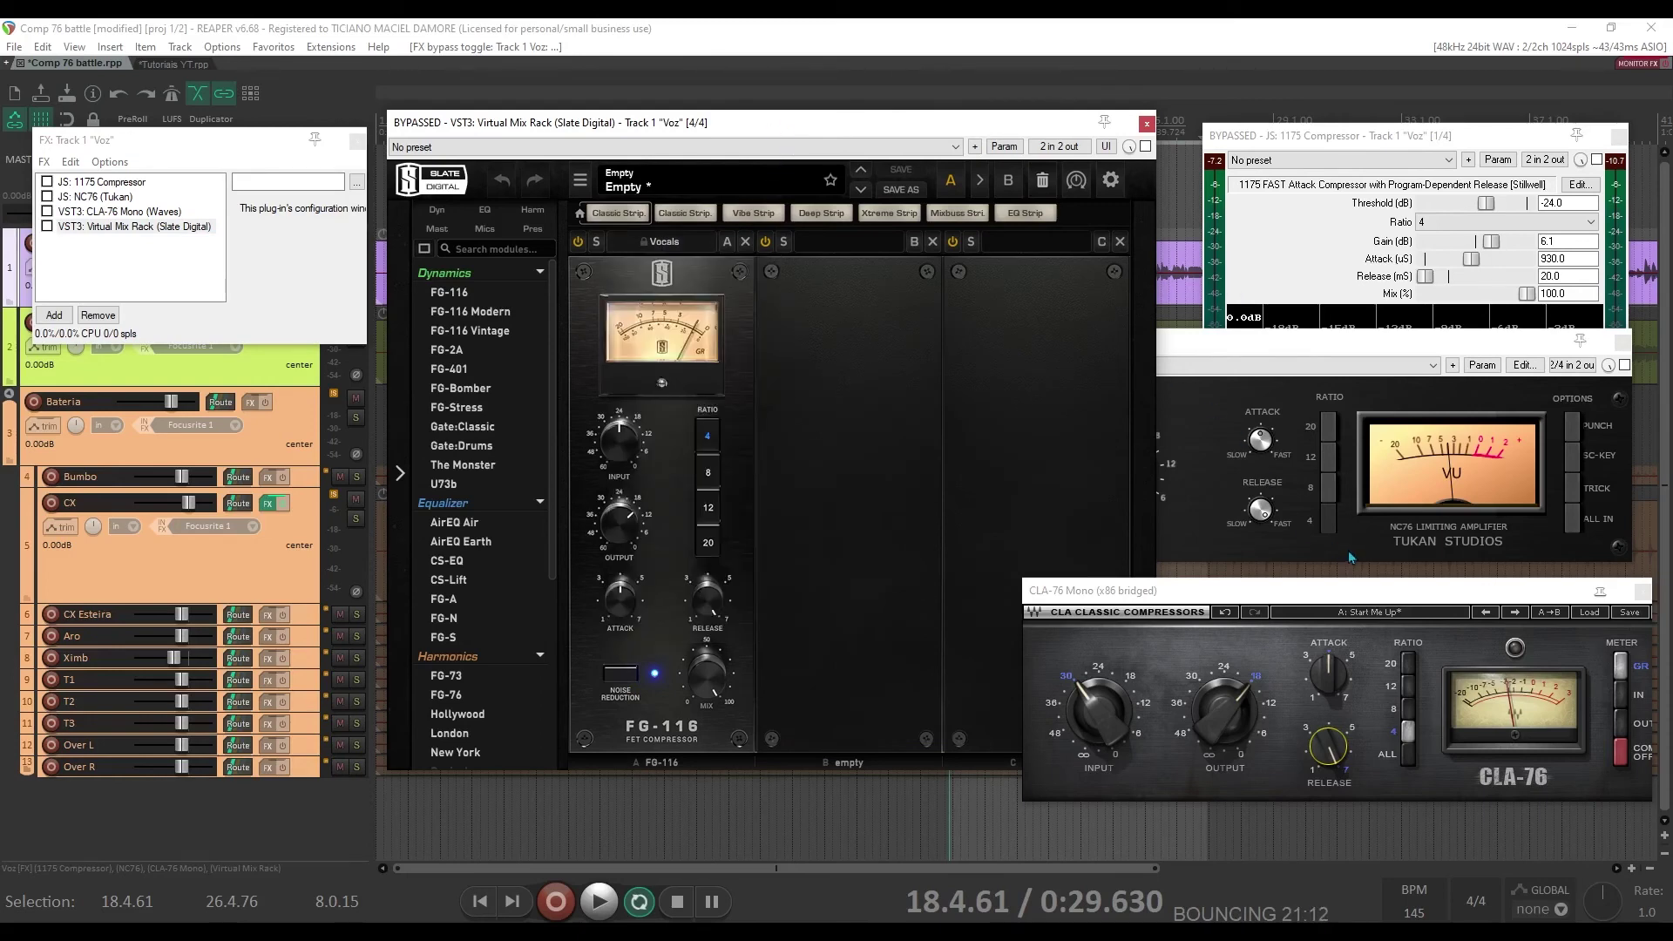
click(1589, 612)
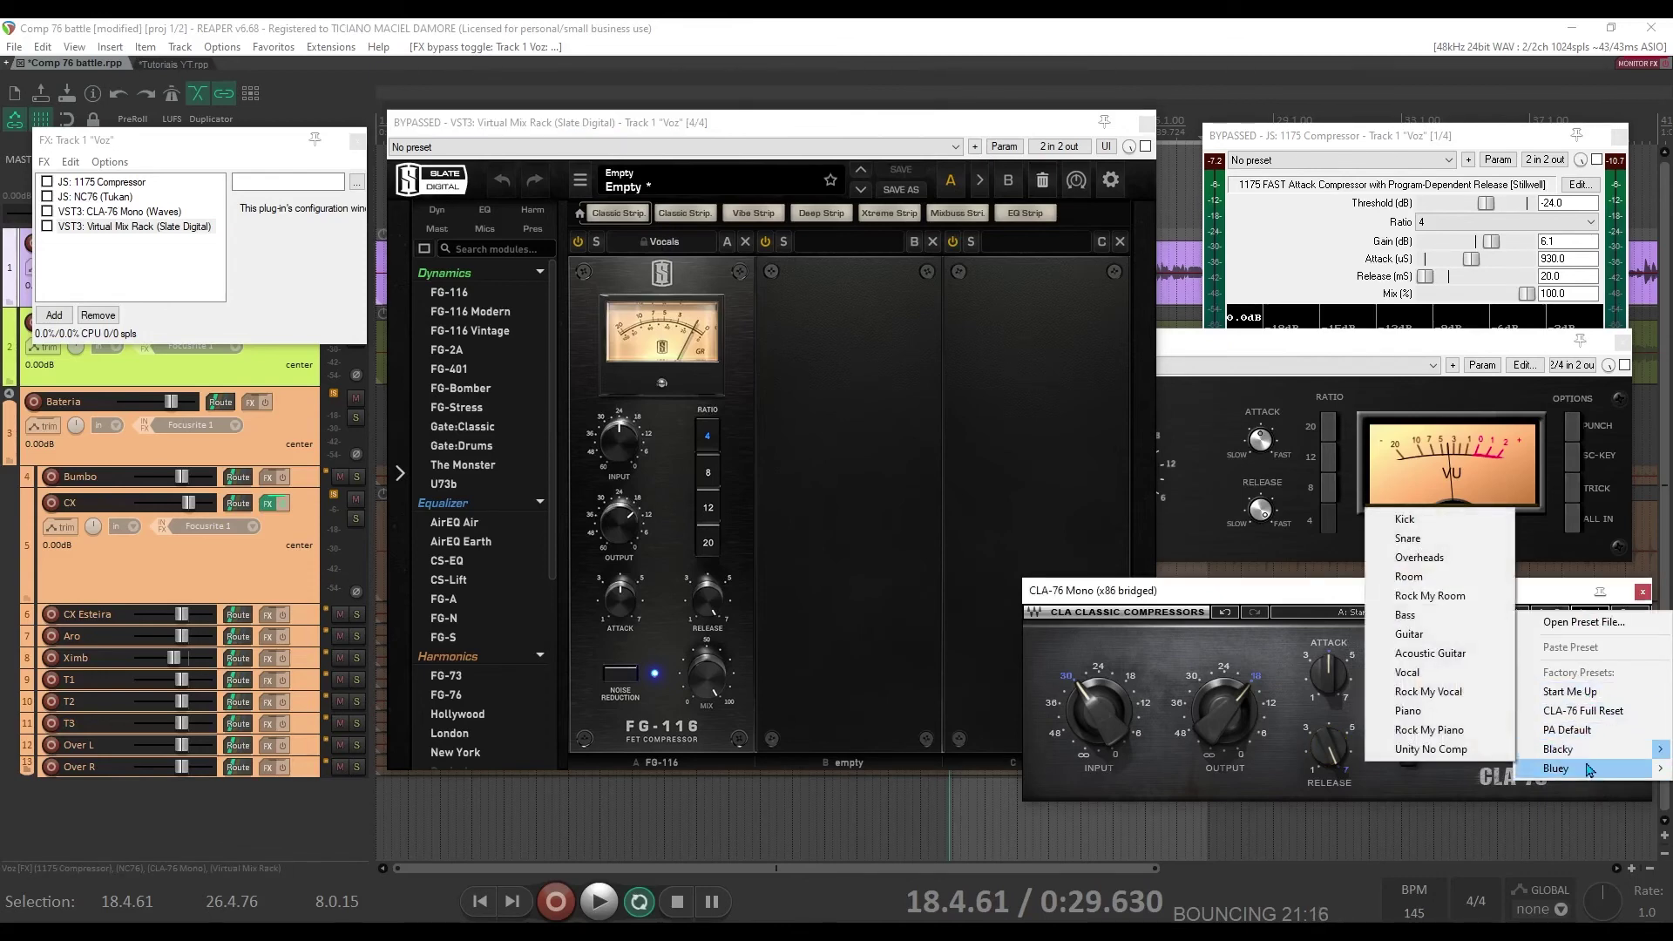
mouse_move(1588, 770)
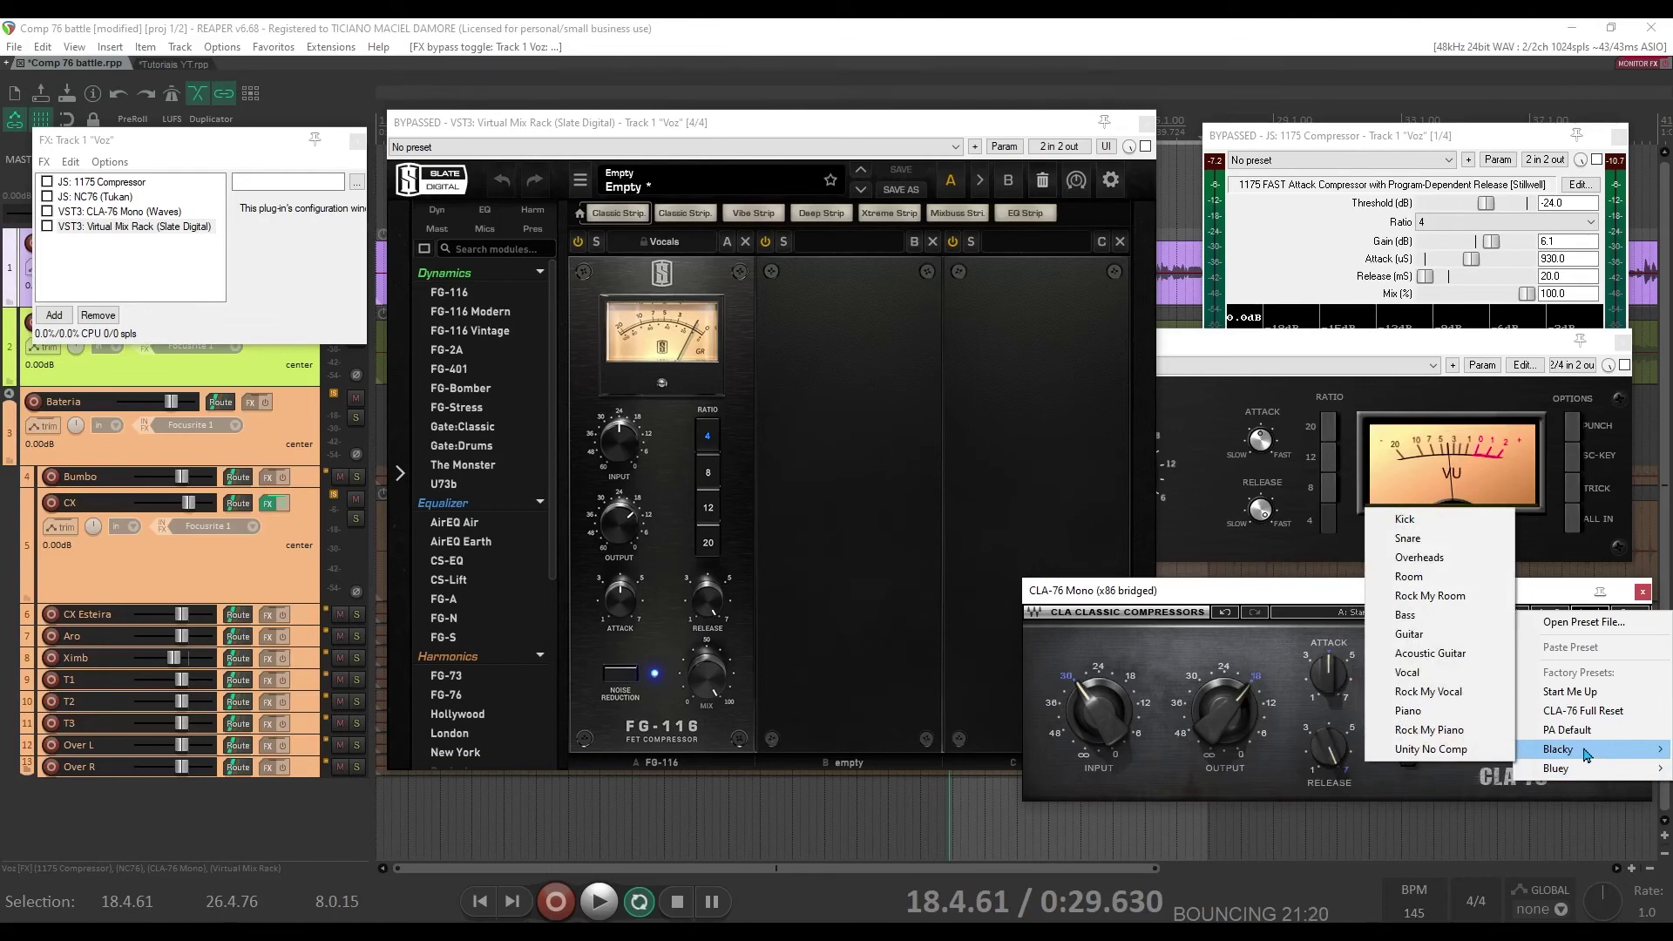
click(1298, 595)
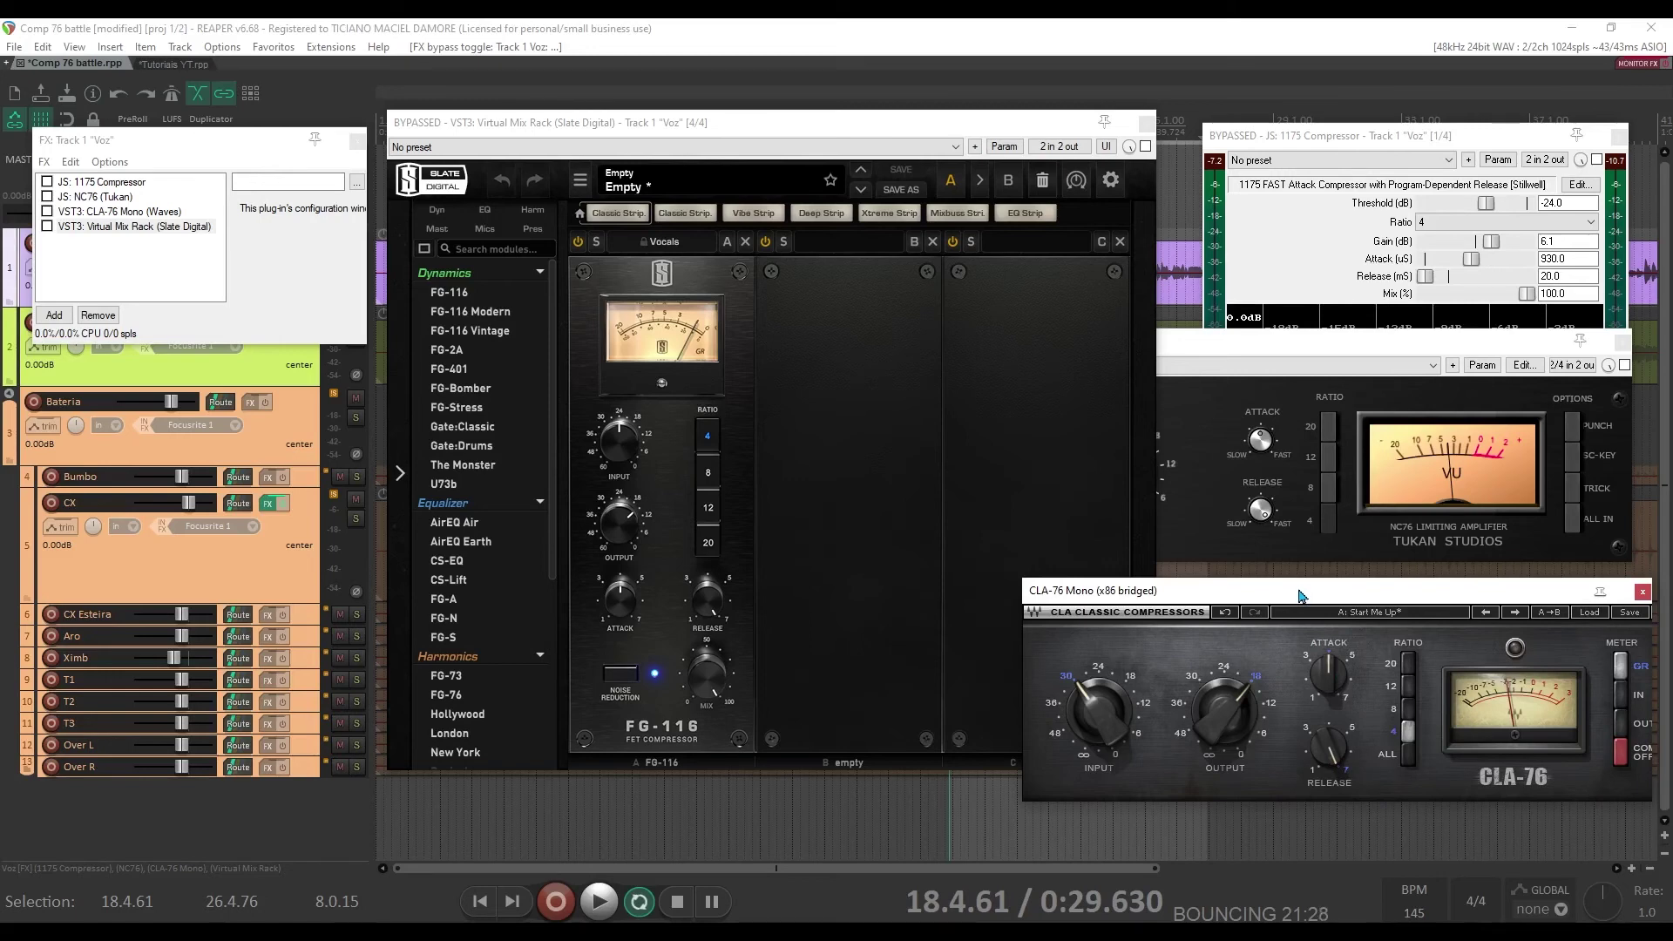
Look through the NC76's options menu and the 1175 Compressor's preset list without choosing anything
click(1349, 341)
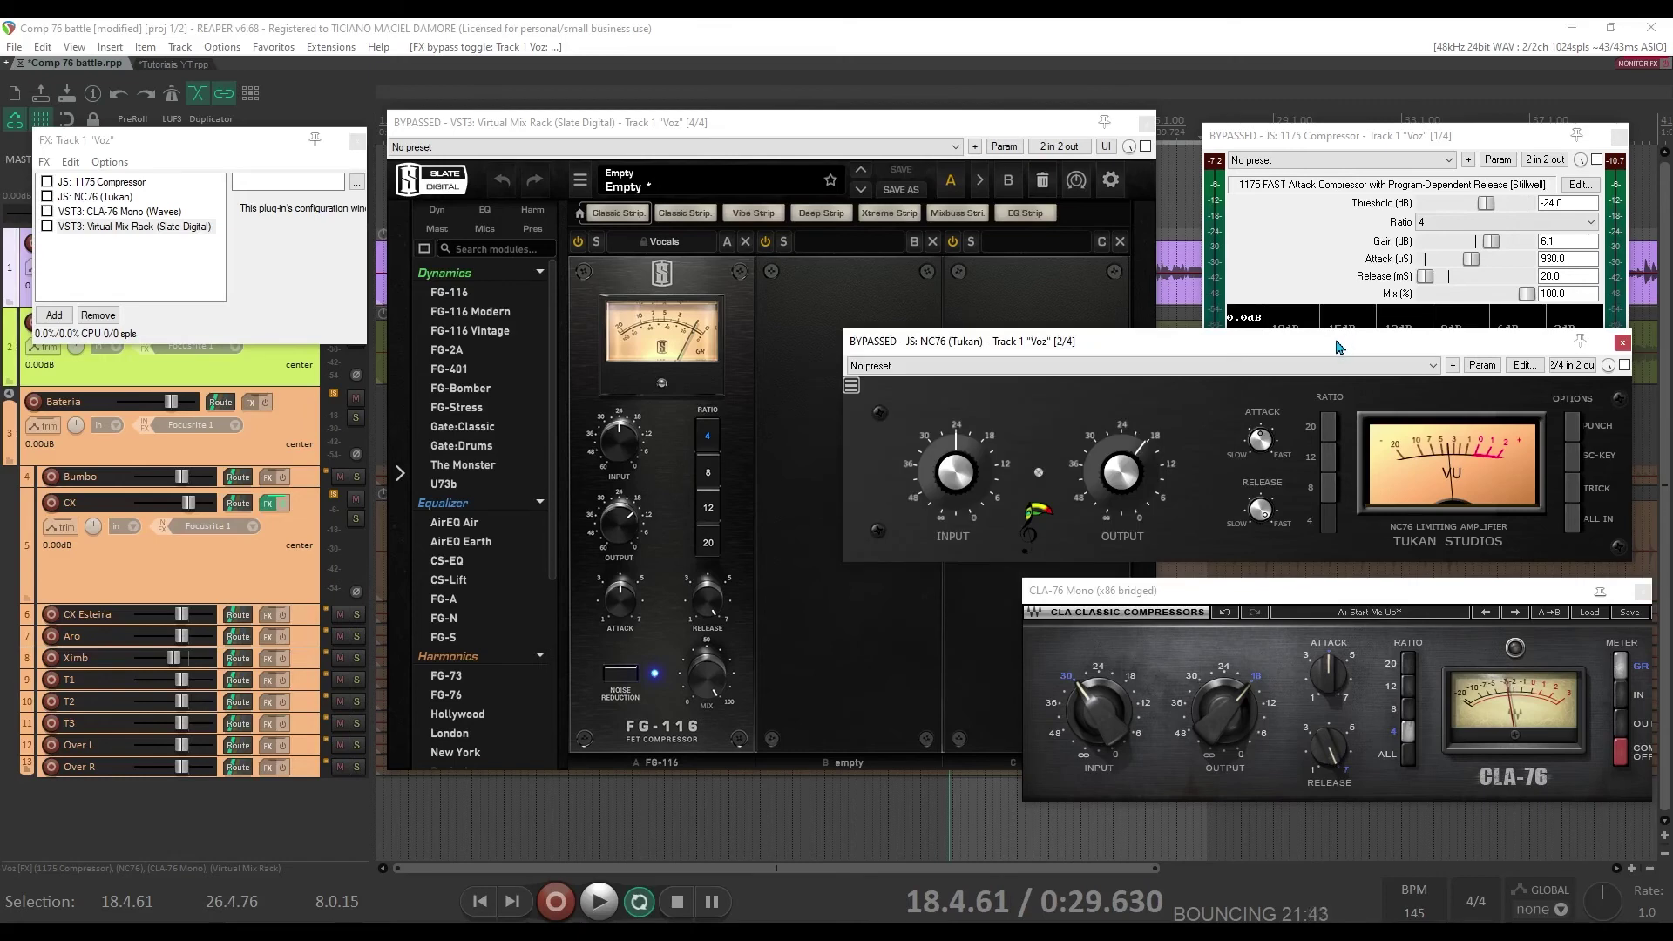
click(1039, 473)
click(851, 385)
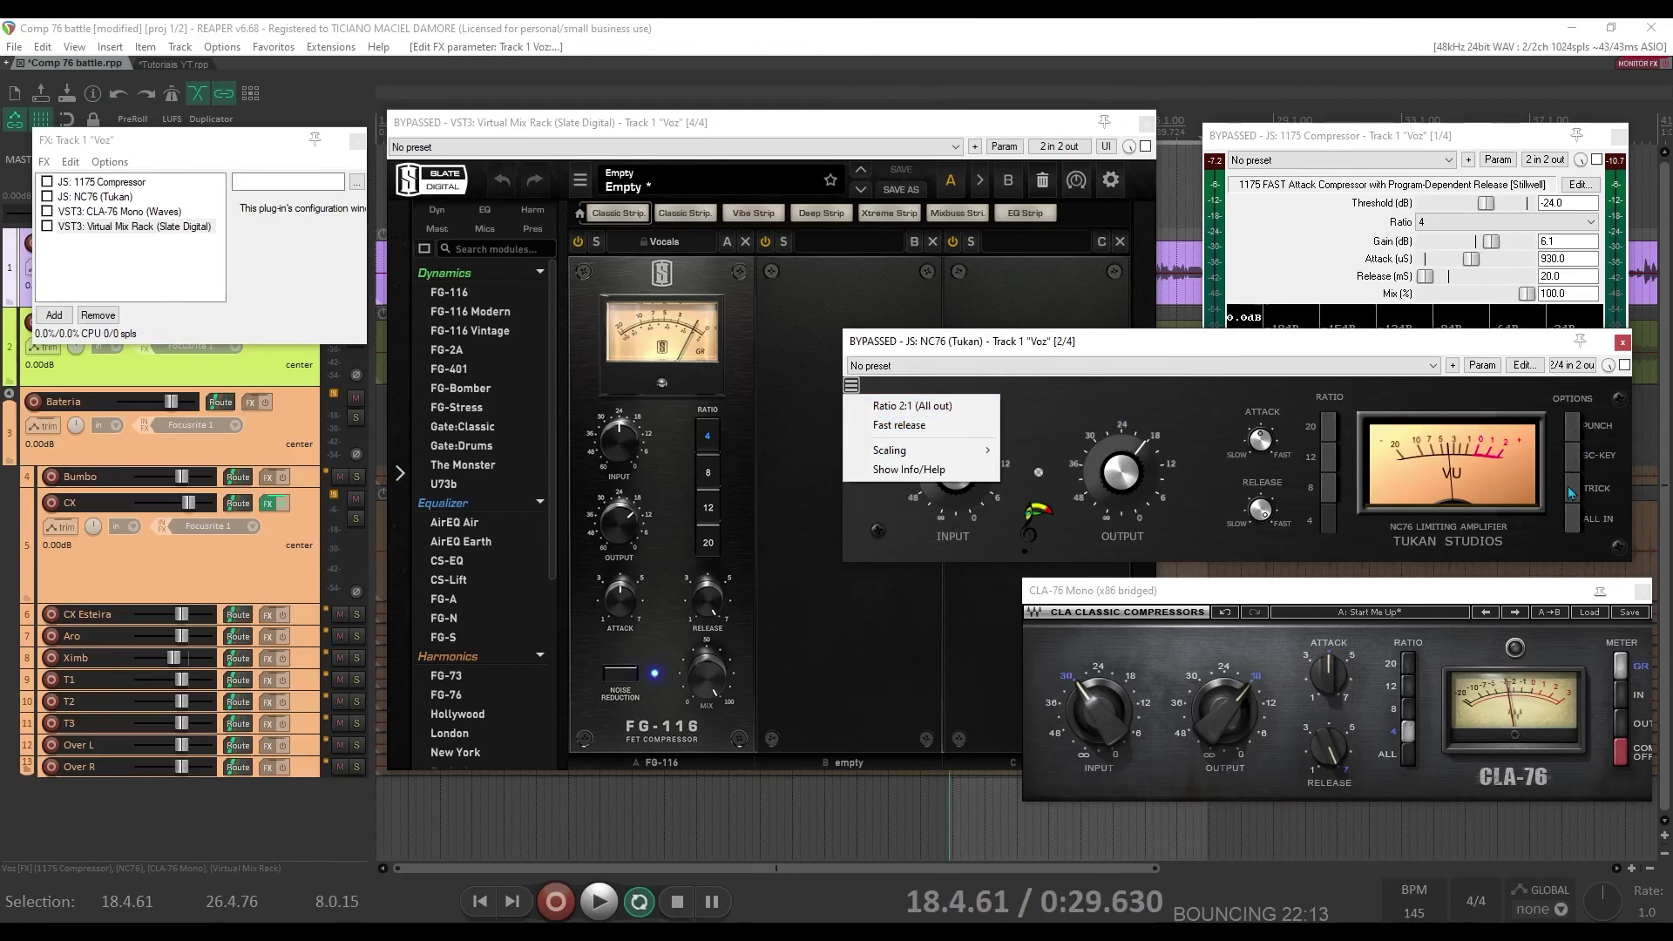
click(1356, 349)
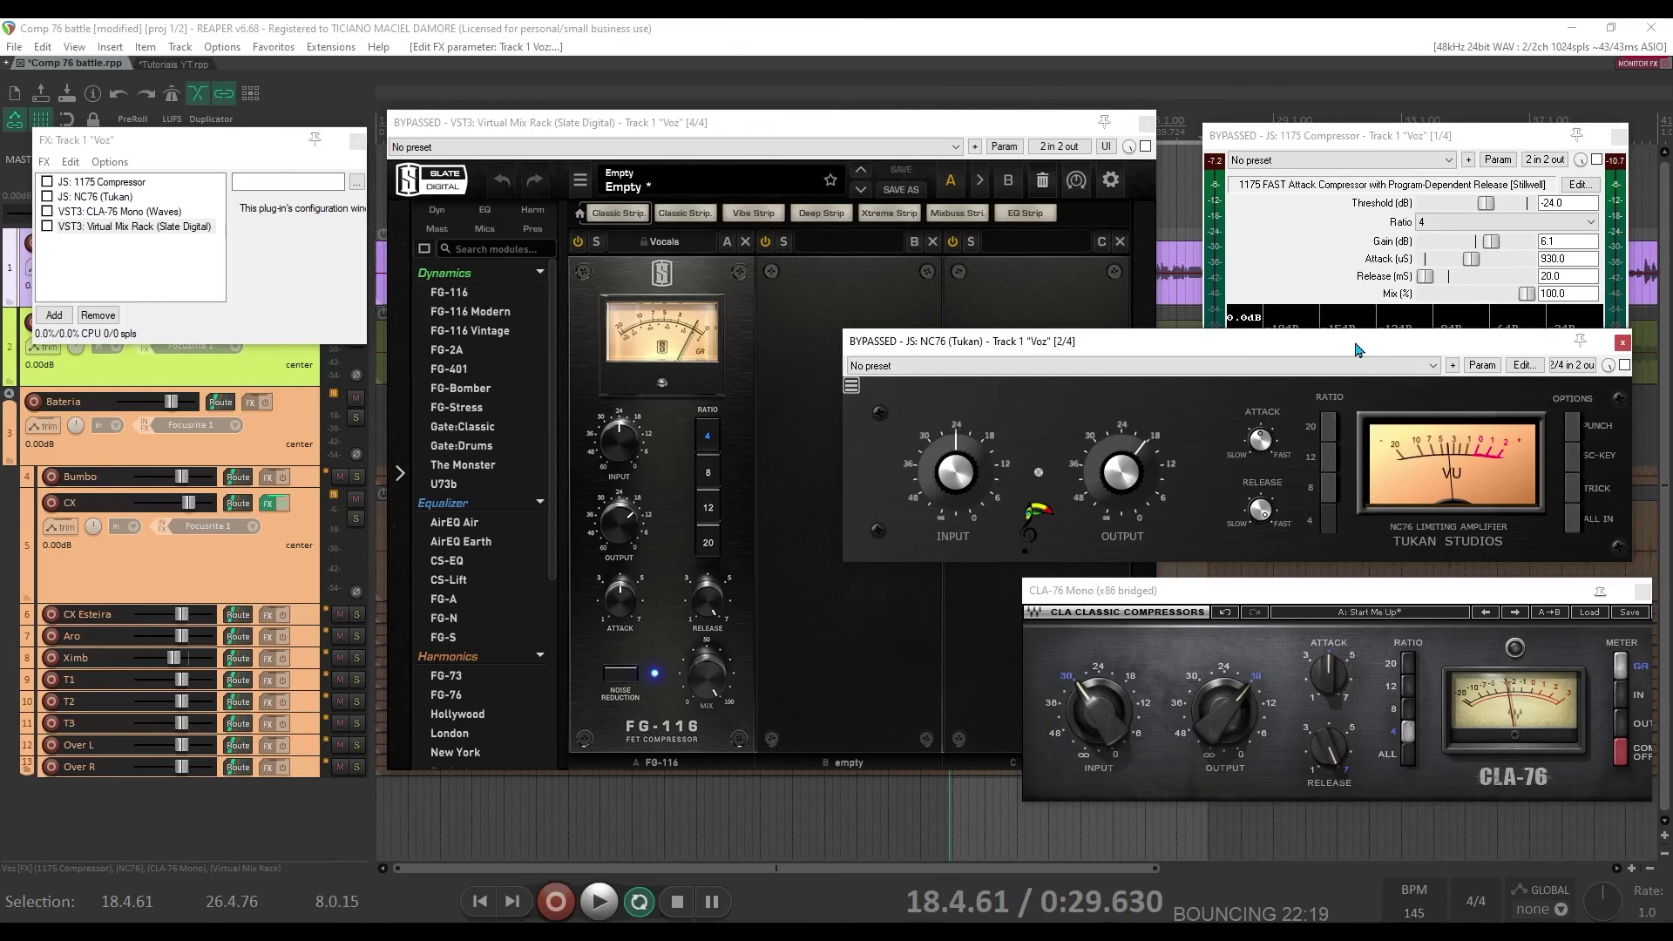
click(1383, 161)
click(1382, 161)
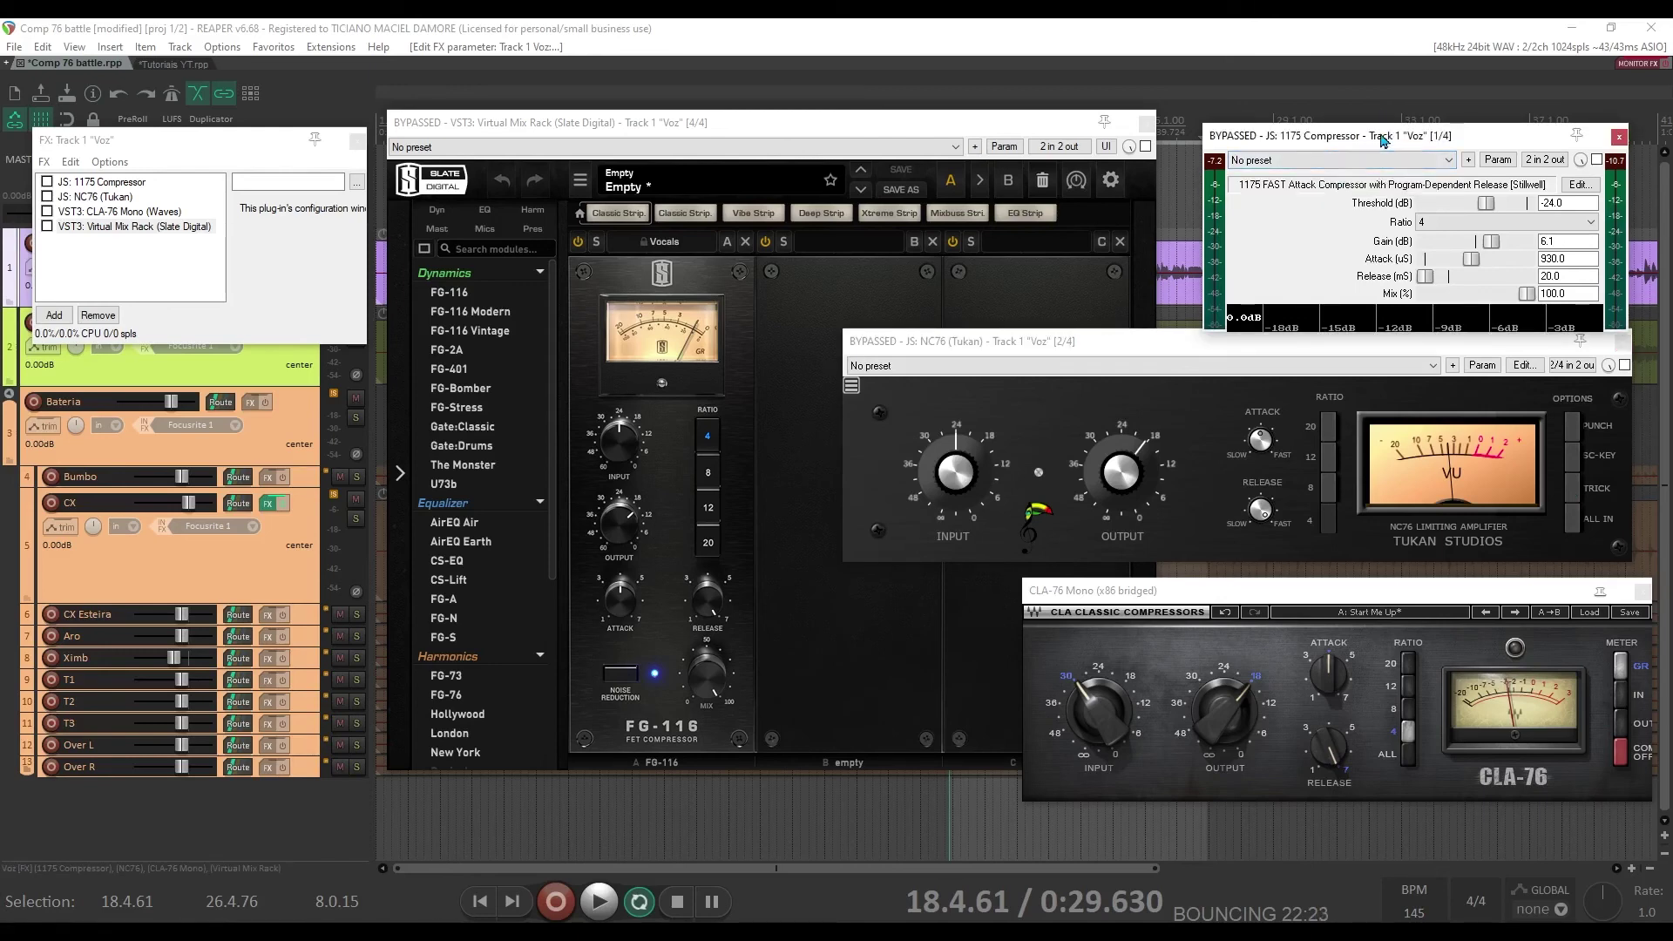